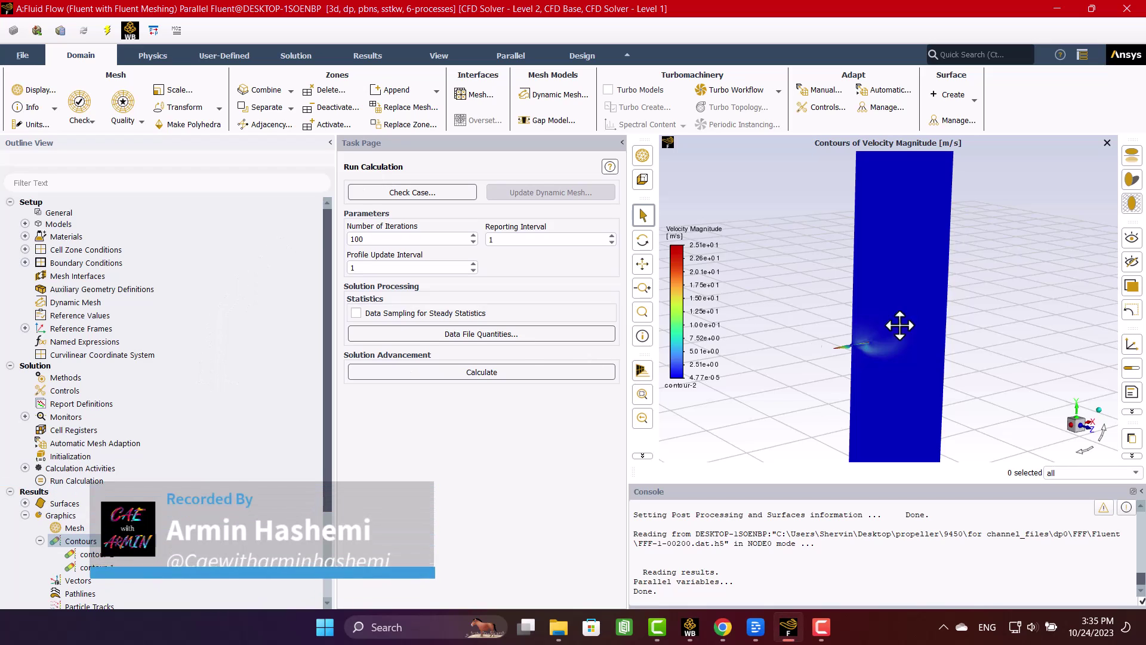
scroll(868, 346, "up", 2)
scroll(868, 347, "up", 2)
scroll(867, 347, "up", 2)
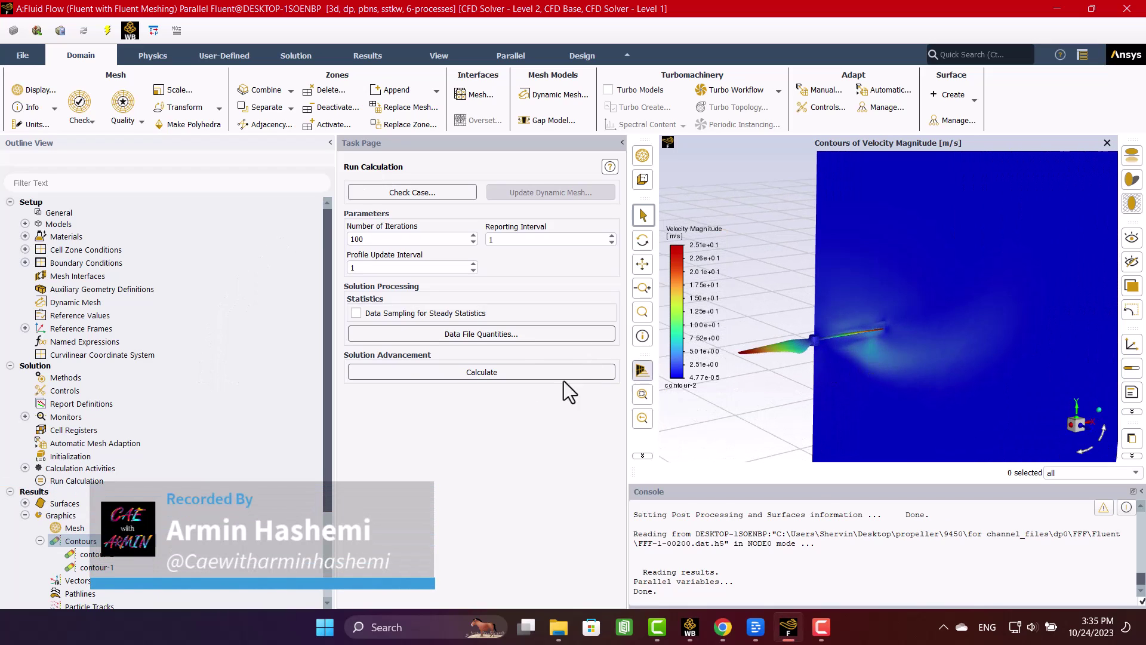
- Create and display a Turbulence > Wall Yplus contour on the propeller surface, then enlarge its legend
right_click(72, 541)
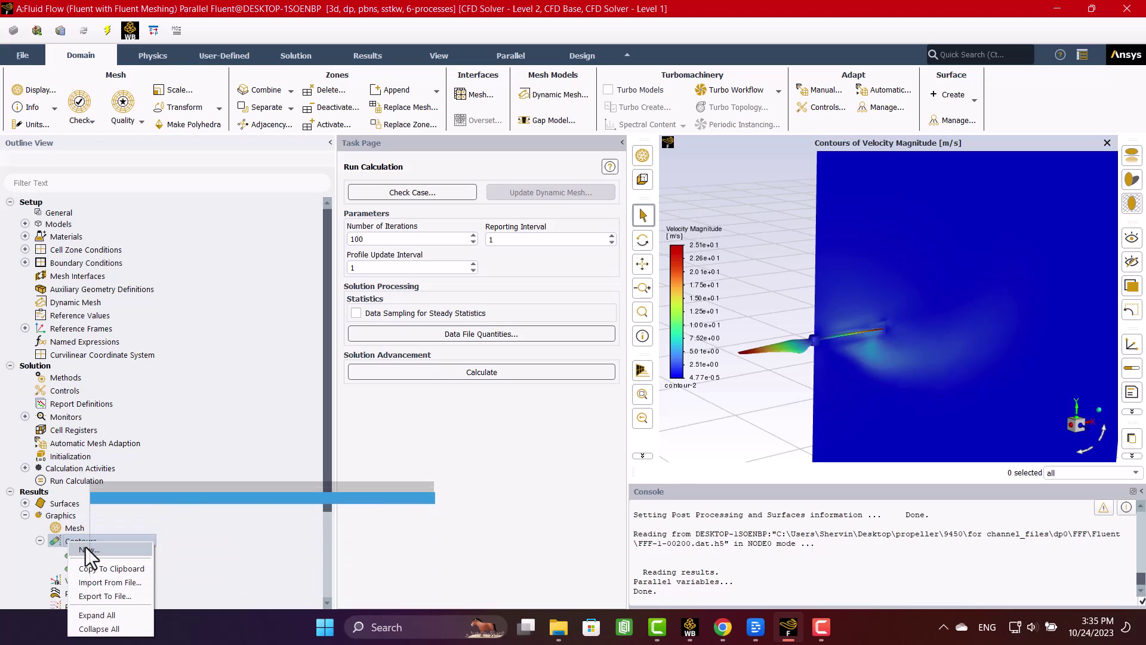
left_click(89, 555)
left_click(482, 373)
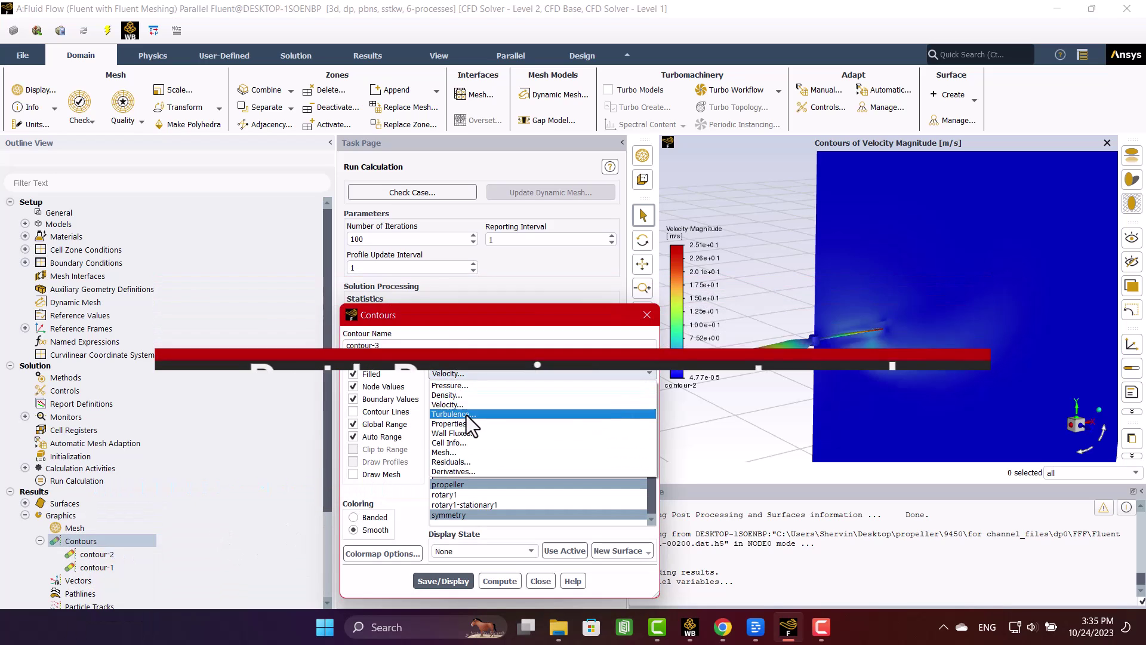
left_click(461, 414)
left_click(647, 437)
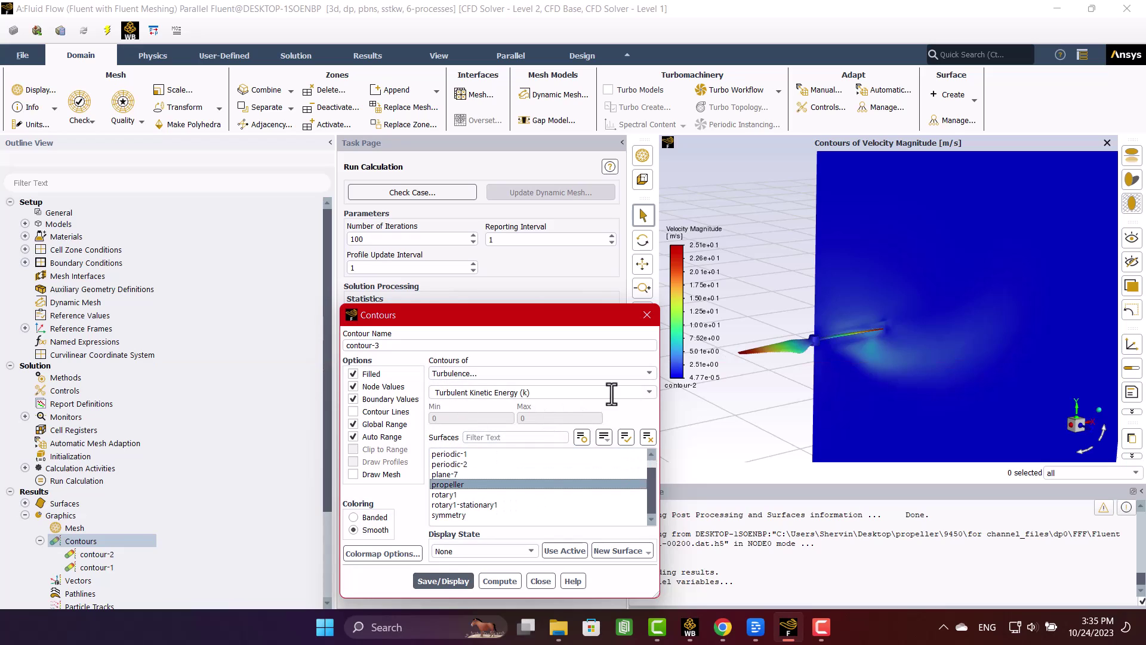
left_click(647, 394)
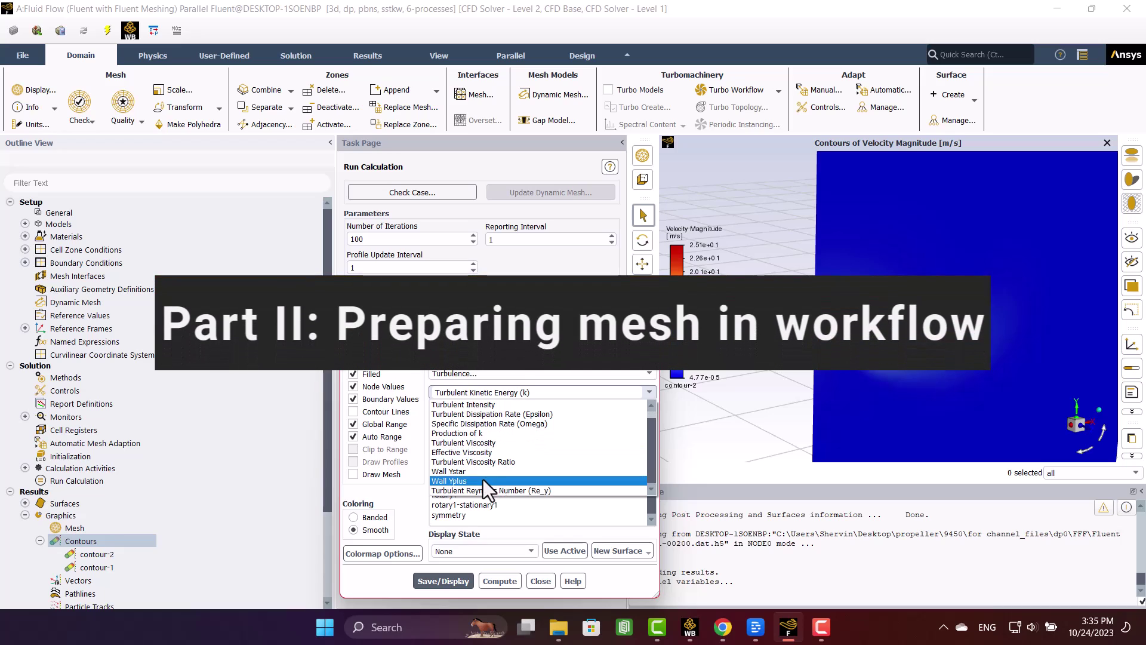
left_click(483, 484)
left_click(465, 480)
left_click(440, 570)
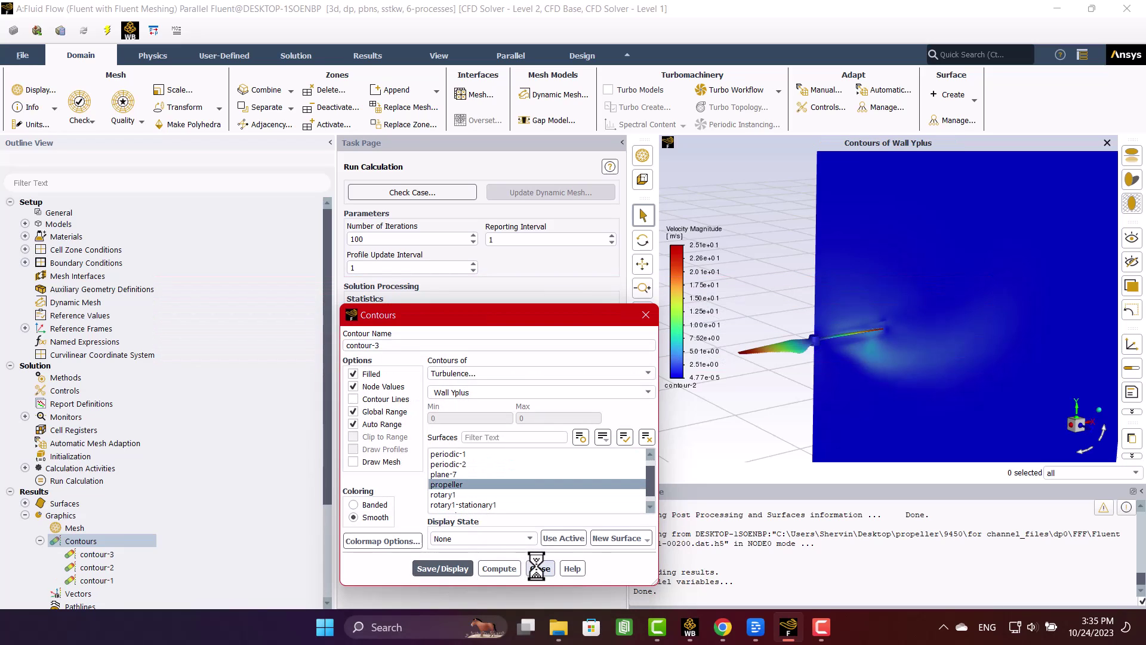
left_click(537, 568)
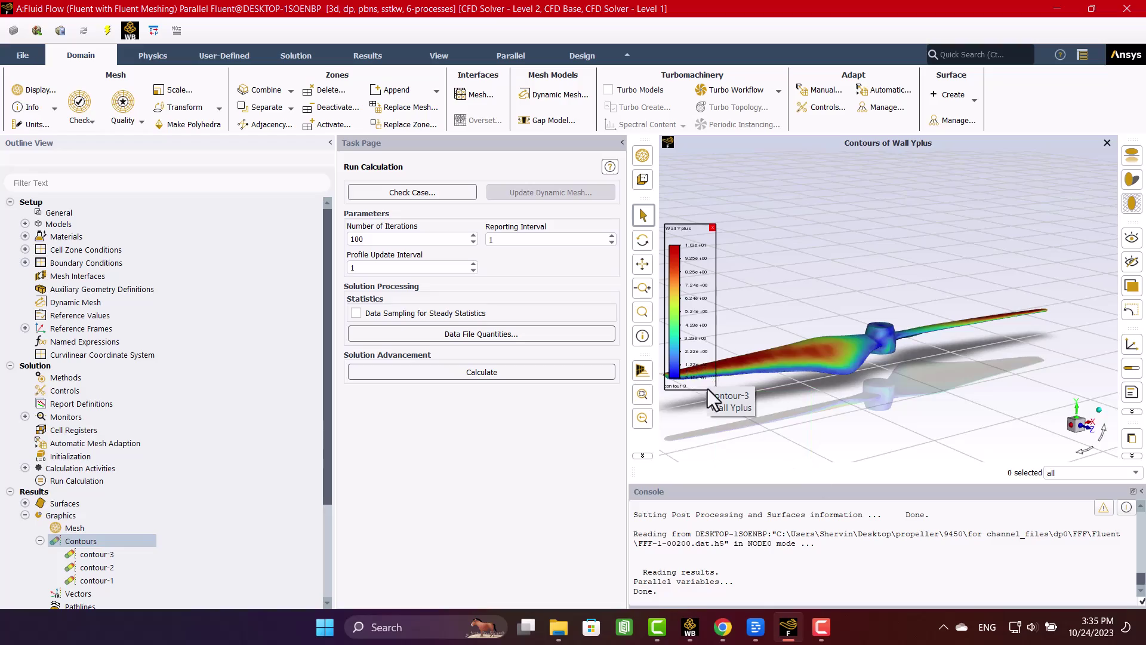
left_click_drag(709, 390, 761, 458)
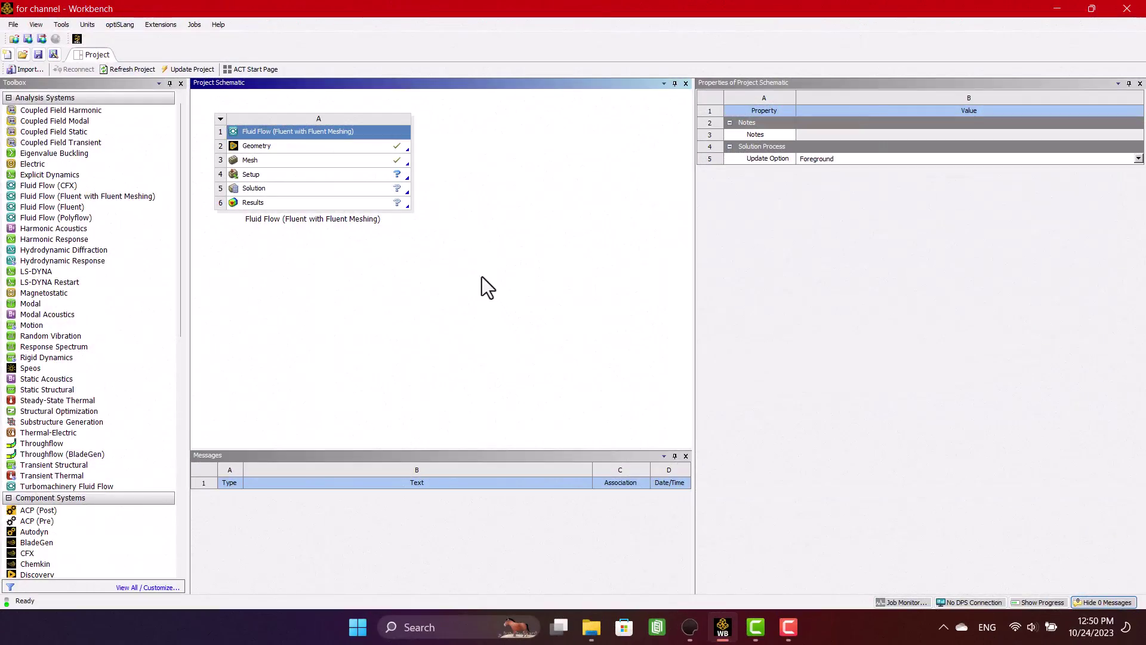
- Open the Fluid Flow Setup cell and start Fluent from the launcher
double_click(372, 174)
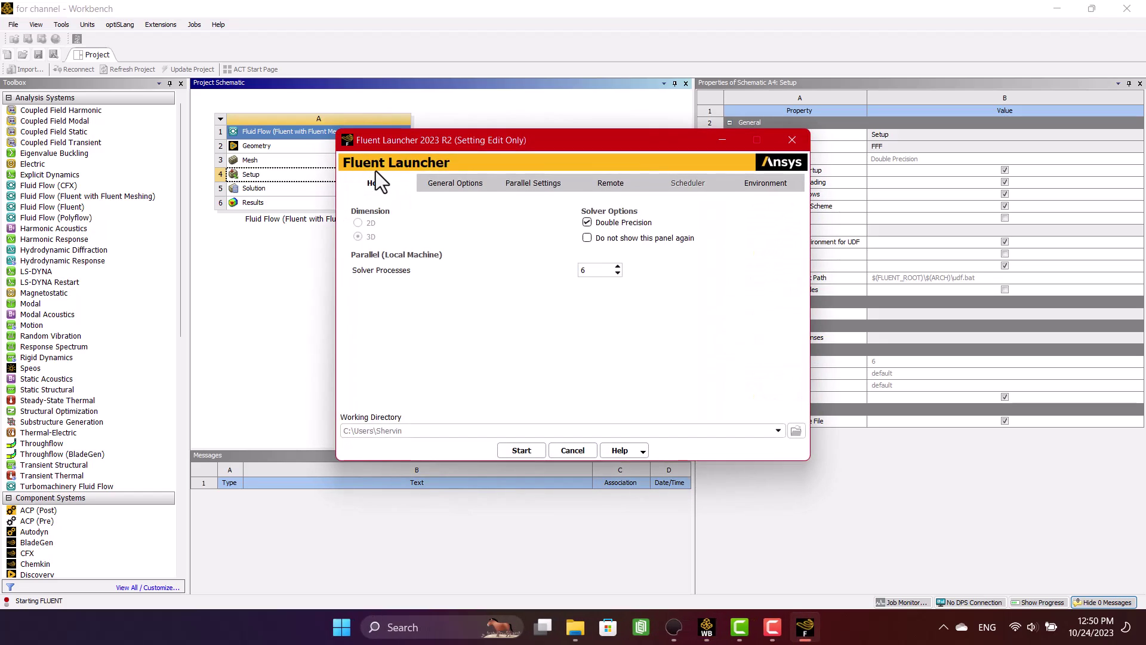
left_click(531, 448)
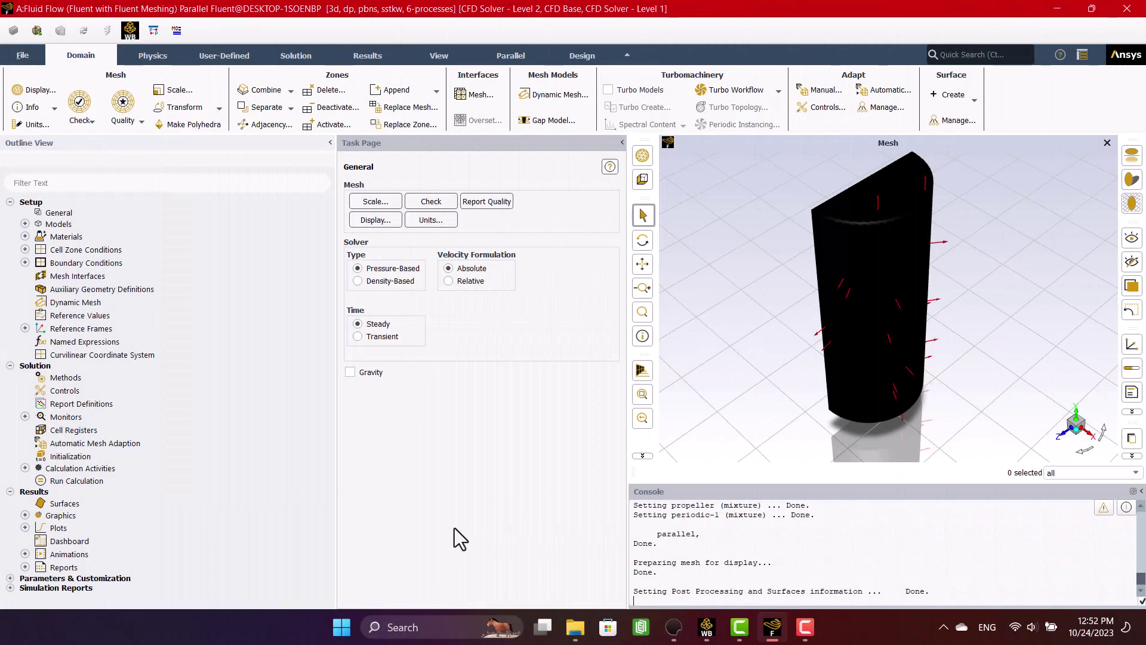
- Rotate the mesh view and set the Viscous model to k-omega SST
mouse_move(706, 380)
left_mouse_down()
mouse_move(963, 333)
mouse_move(1034, 379)
mouse_move(741, 384)
left_mouse_up()
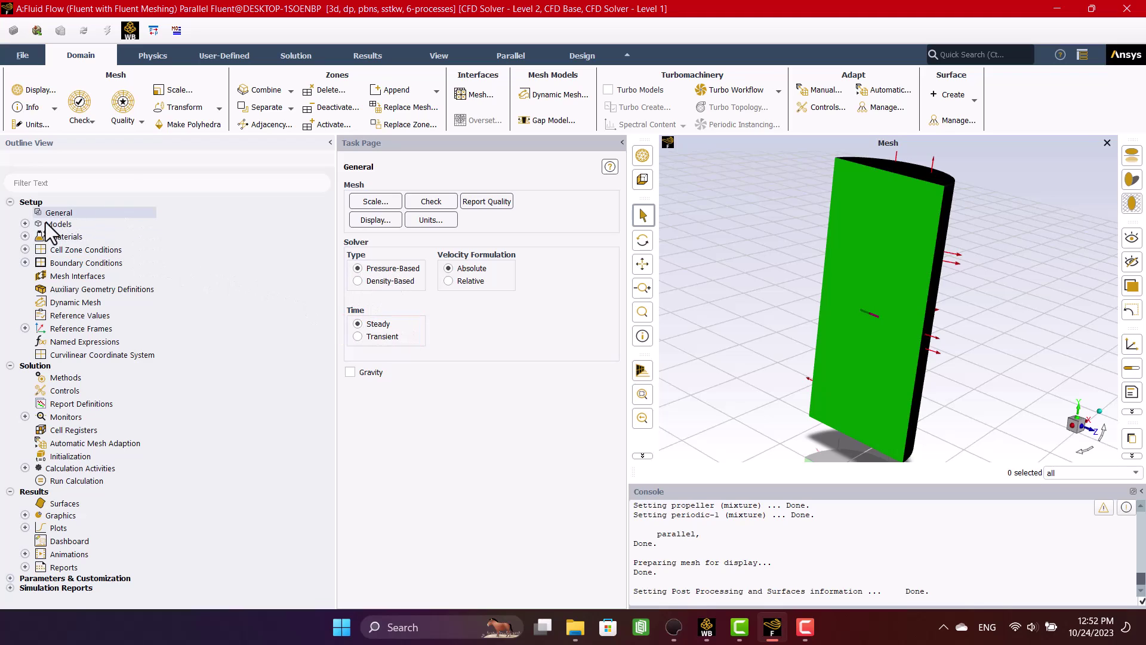
left_click(25, 224)
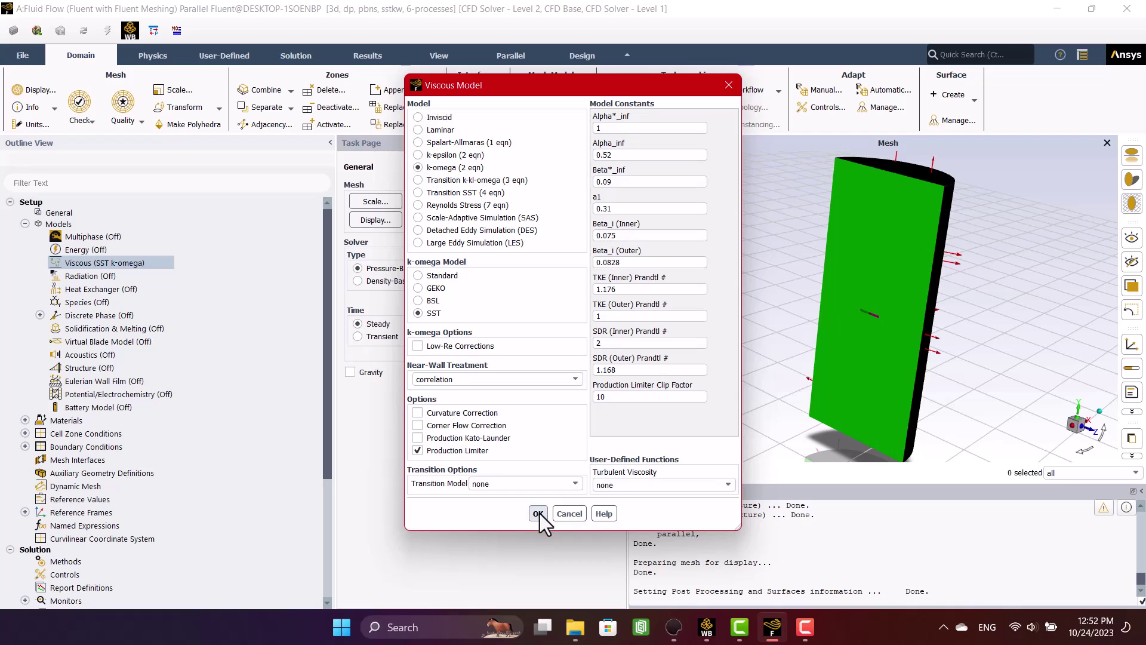
left_click(539, 509)
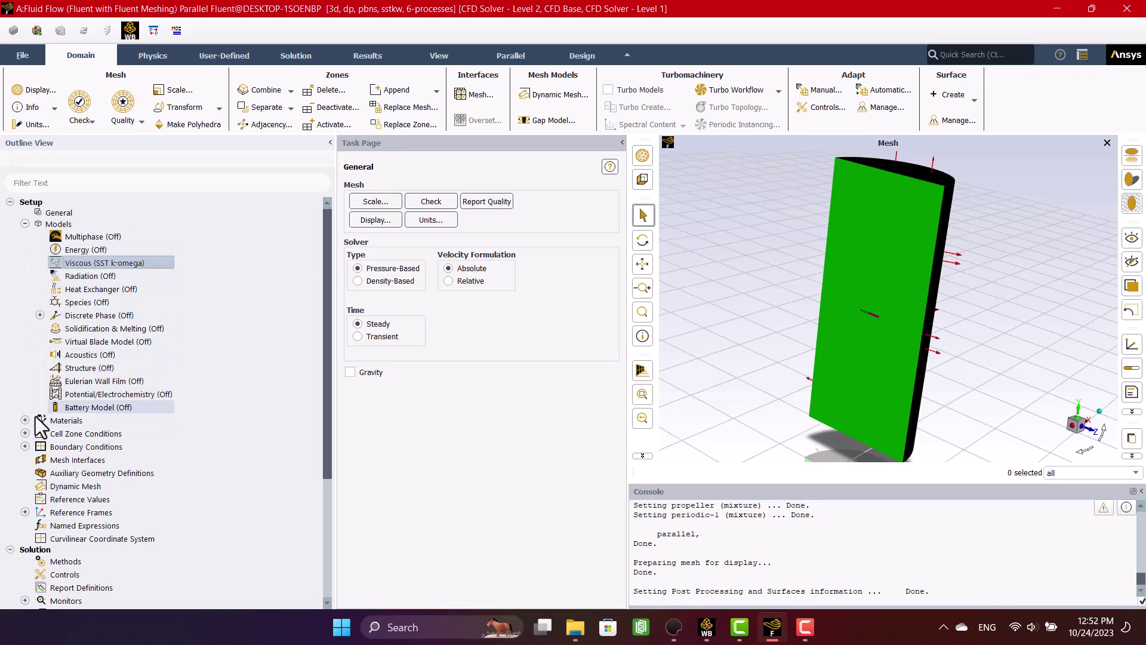
- Open the rotary1 fluid zone settings from Cell Zone Conditions
left_click(25, 433)
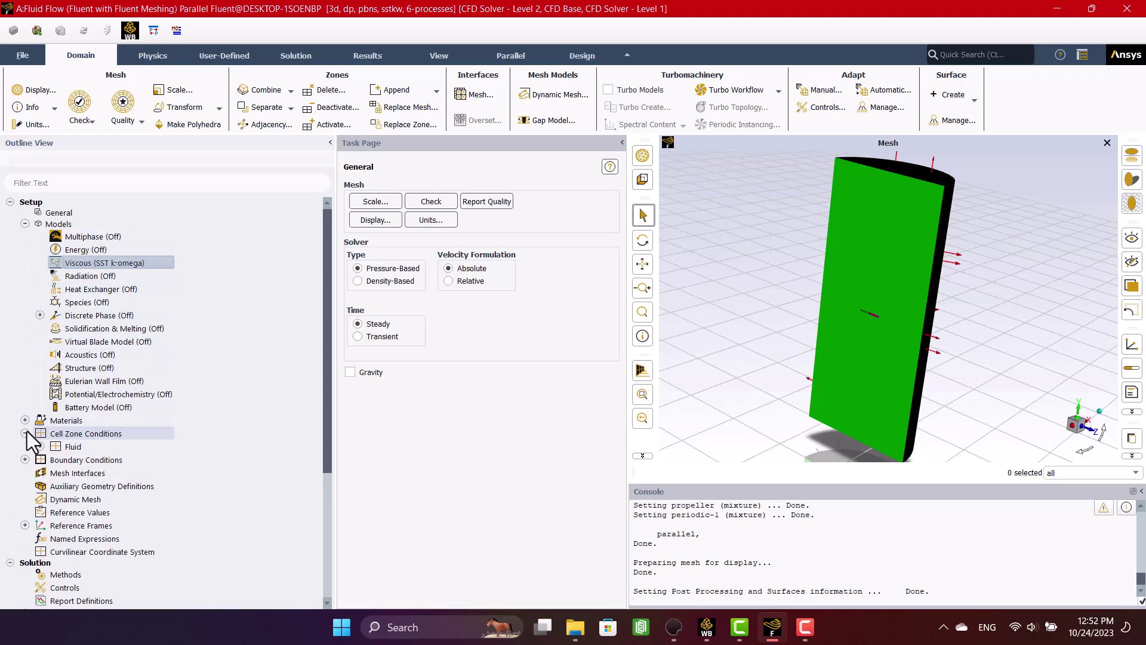
left_click(39, 446)
scroll(35, 443, "down", 1)
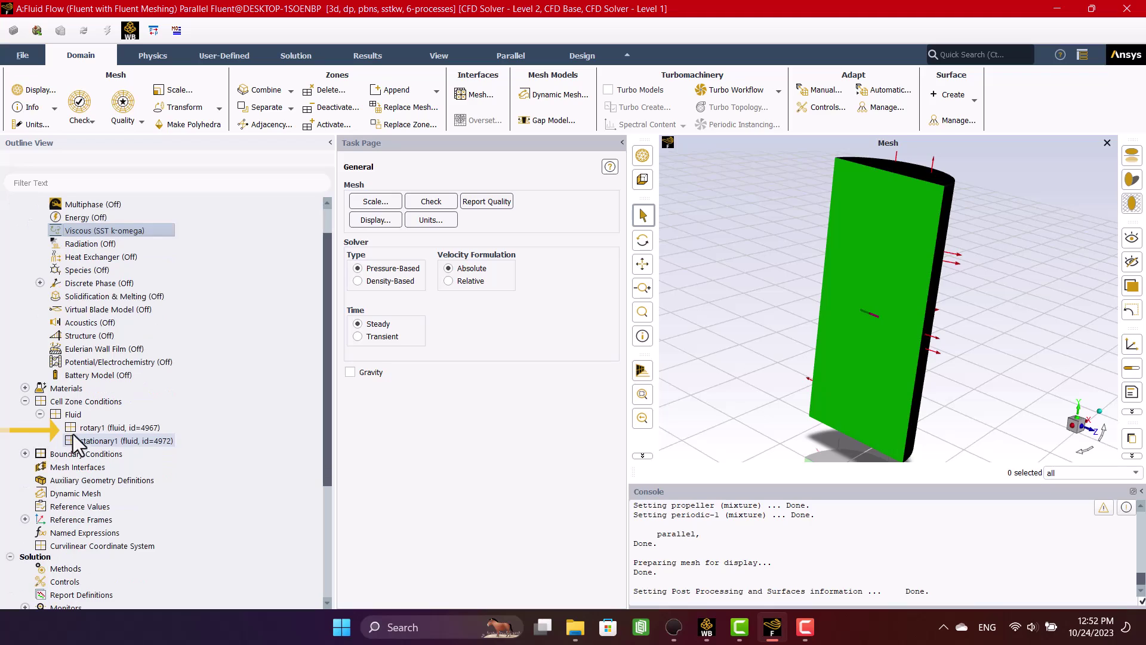
left_click(78, 428)
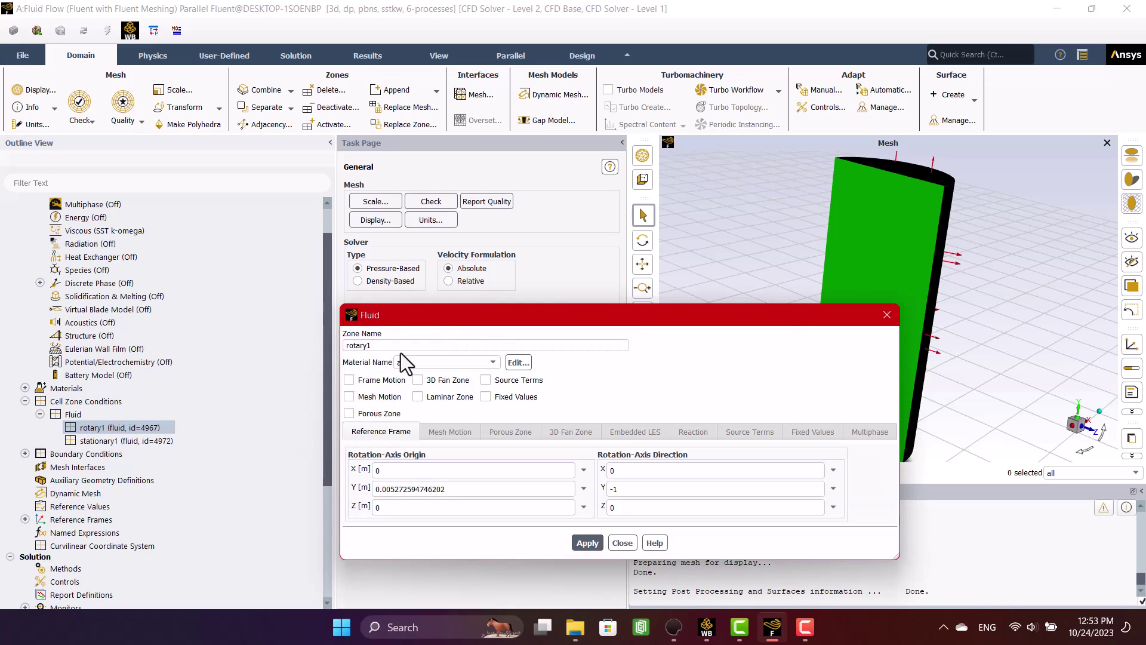
left_click_drag(438, 317, 267, 161)
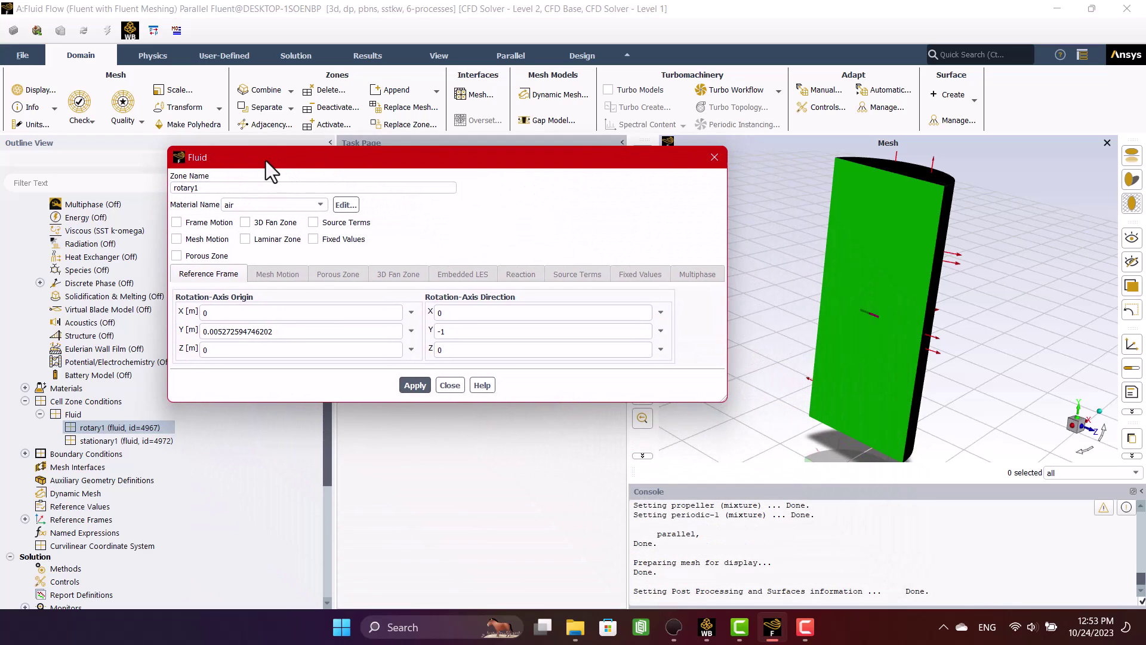
left_click_drag(1013, 350, 989, 348)
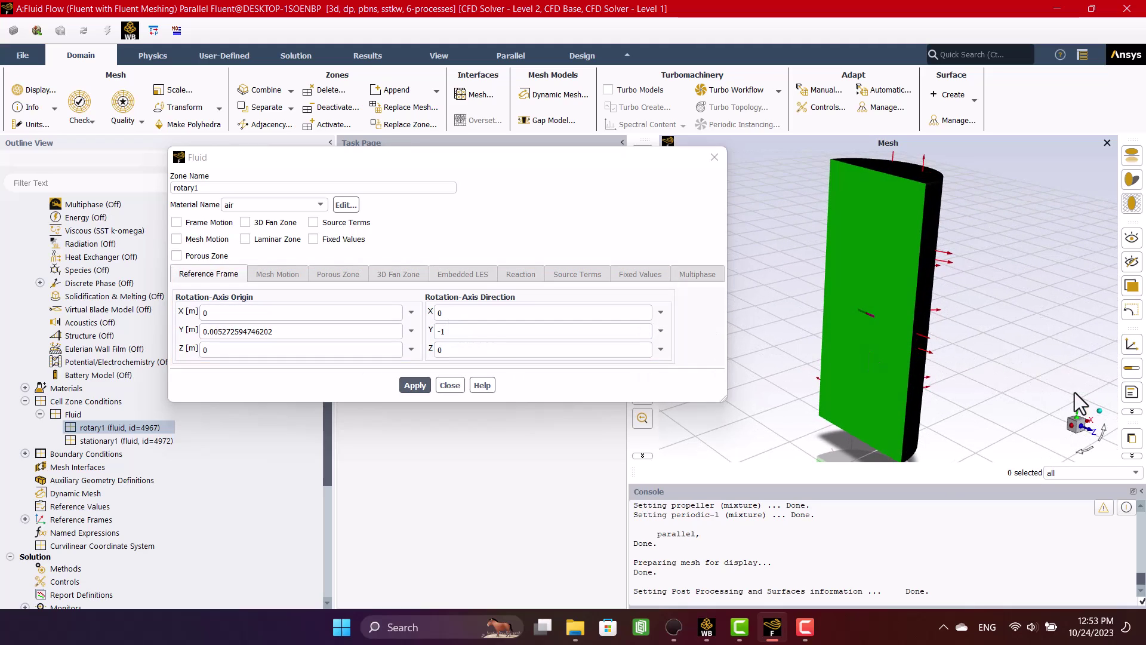
scroll(887, 314, "up", 3)
scroll(882, 323, "up", 2)
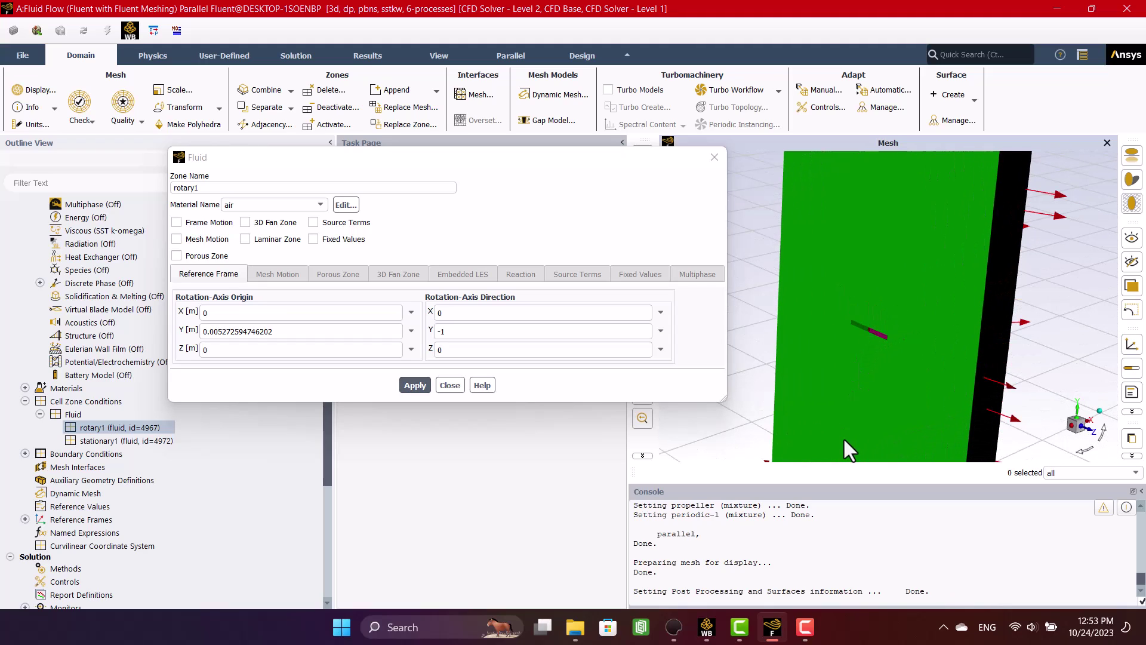
- Enable frame motion for rotary1 and switch angular velocity units to rev/min
left_click(177, 222)
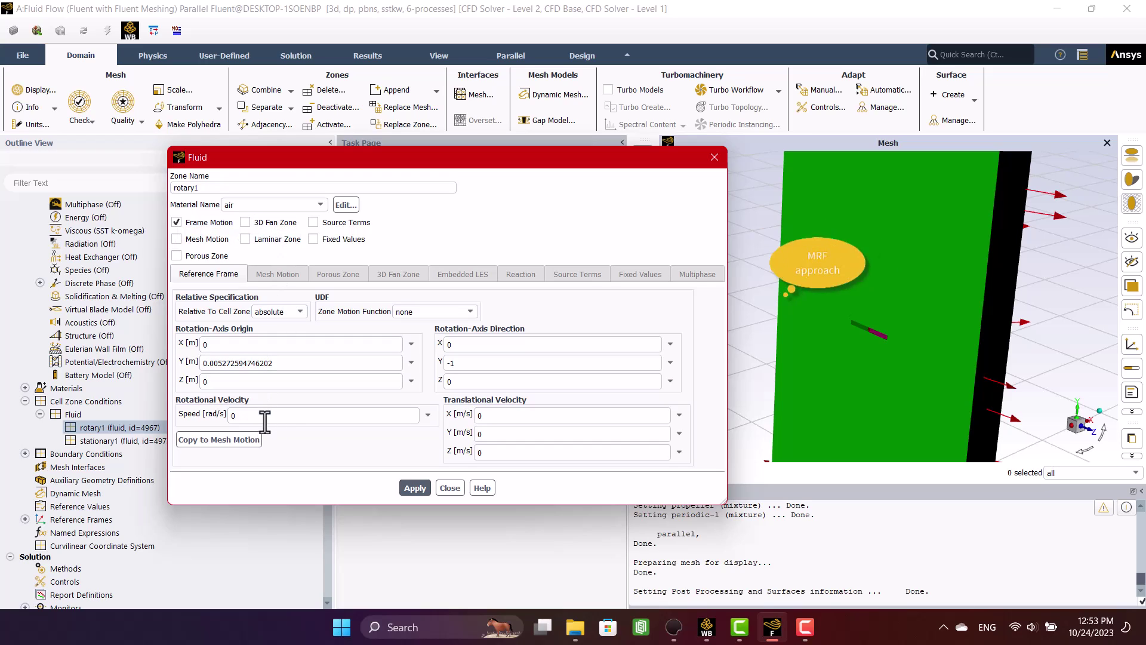
double_click(248, 417)
type("2000")
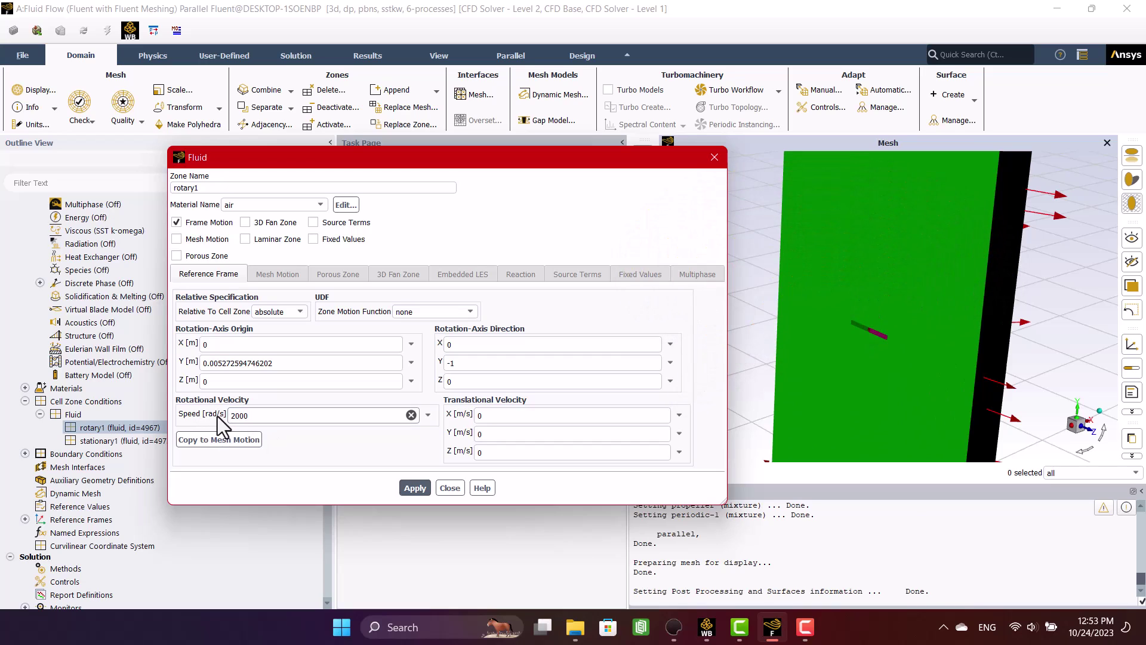
key("Return")
left_click(48, 123)
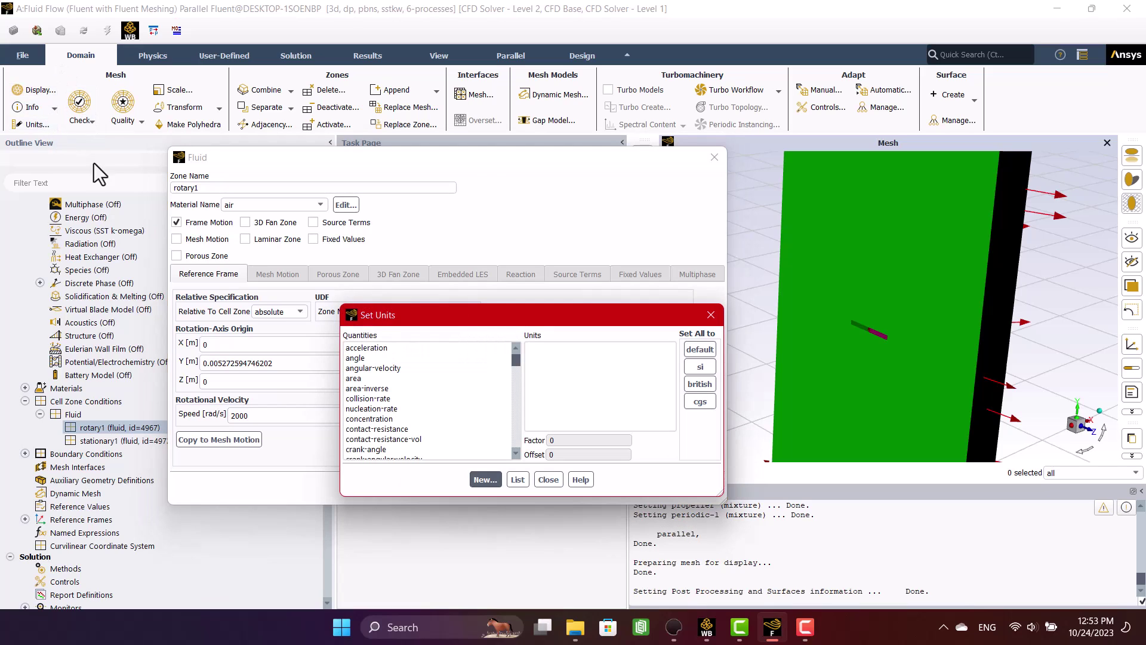
left_click(363, 368)
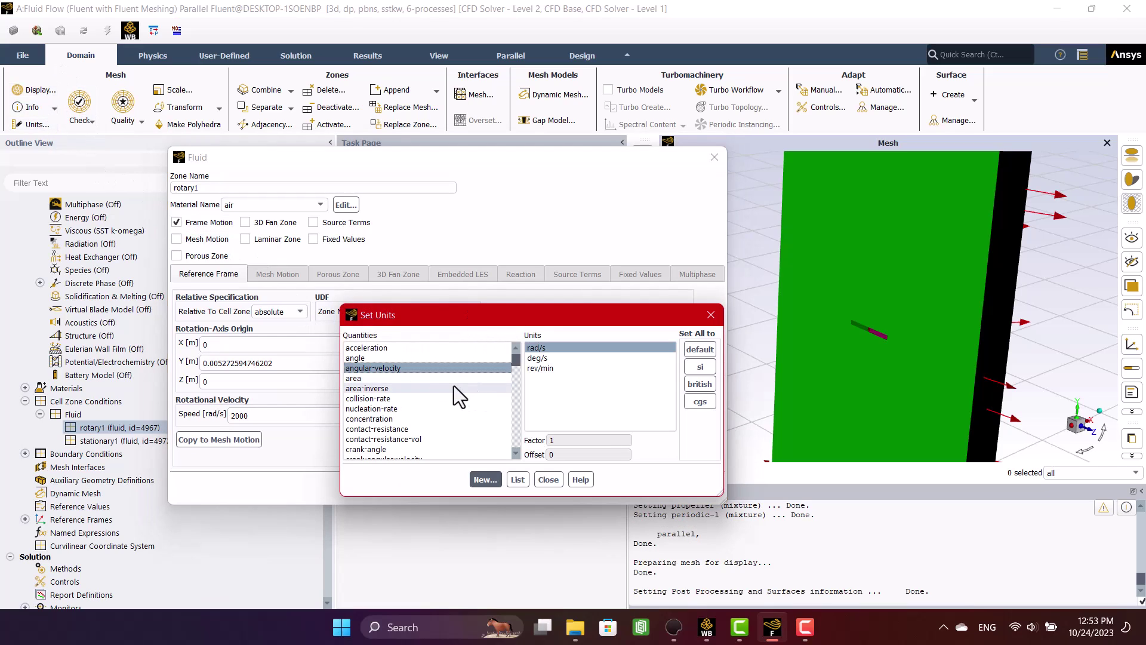
left_click(543, 370)
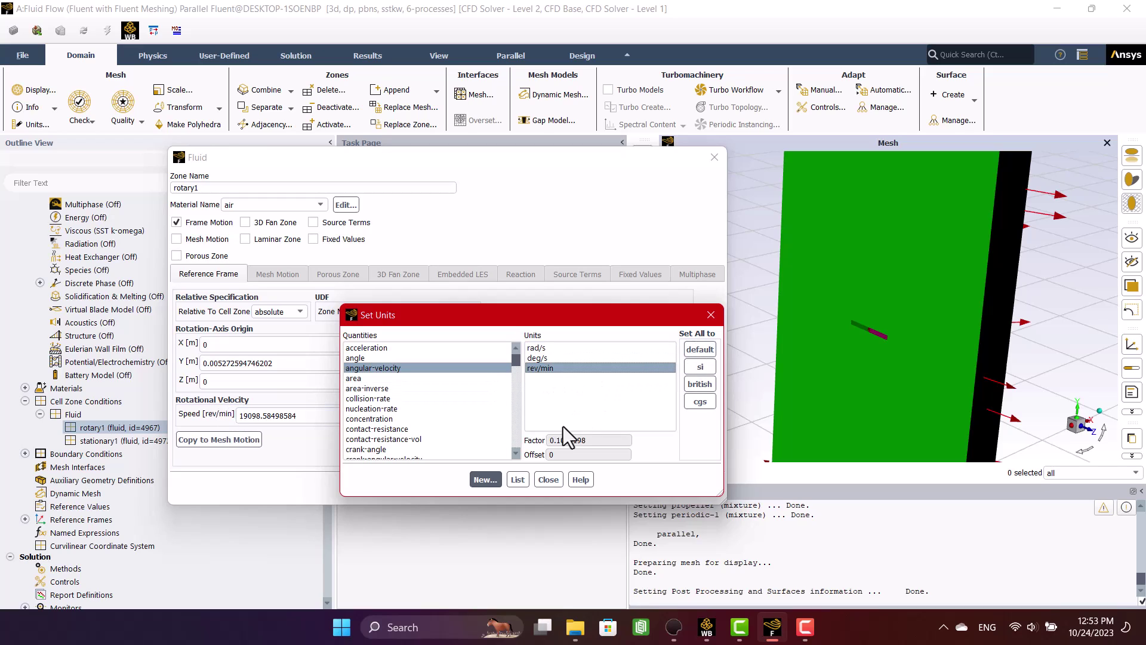
left_click(547, 479)
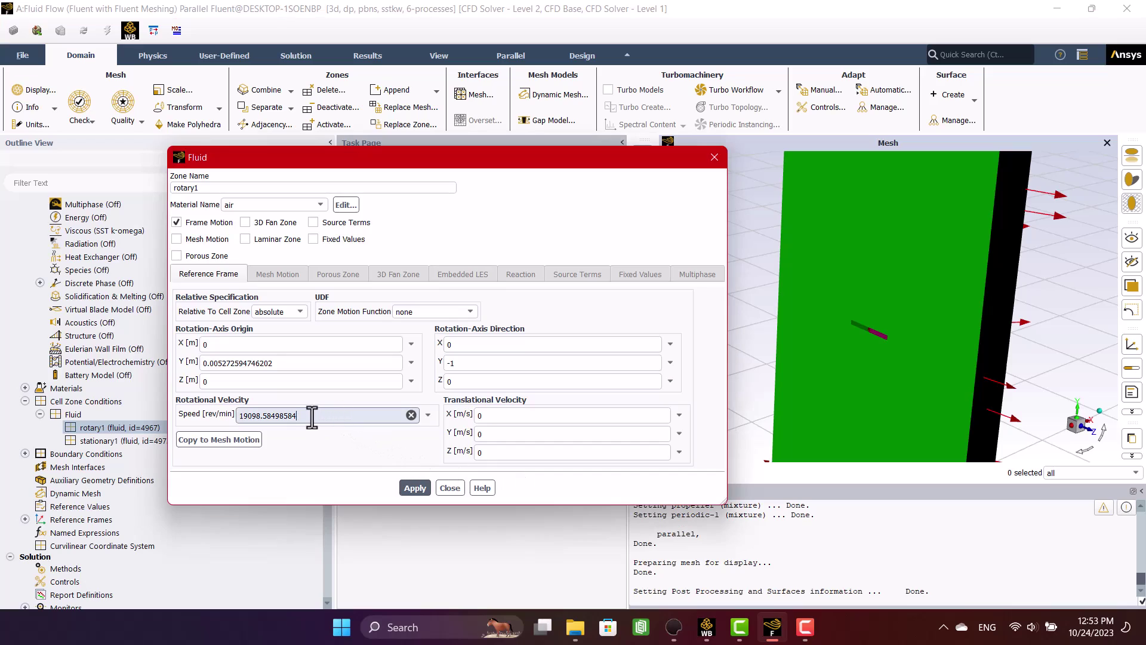
- Enter a 2000 rev/min rotational speed, quit a background app, and apply rotary1's settings
left_click_drag(310, 417, 199, 421)
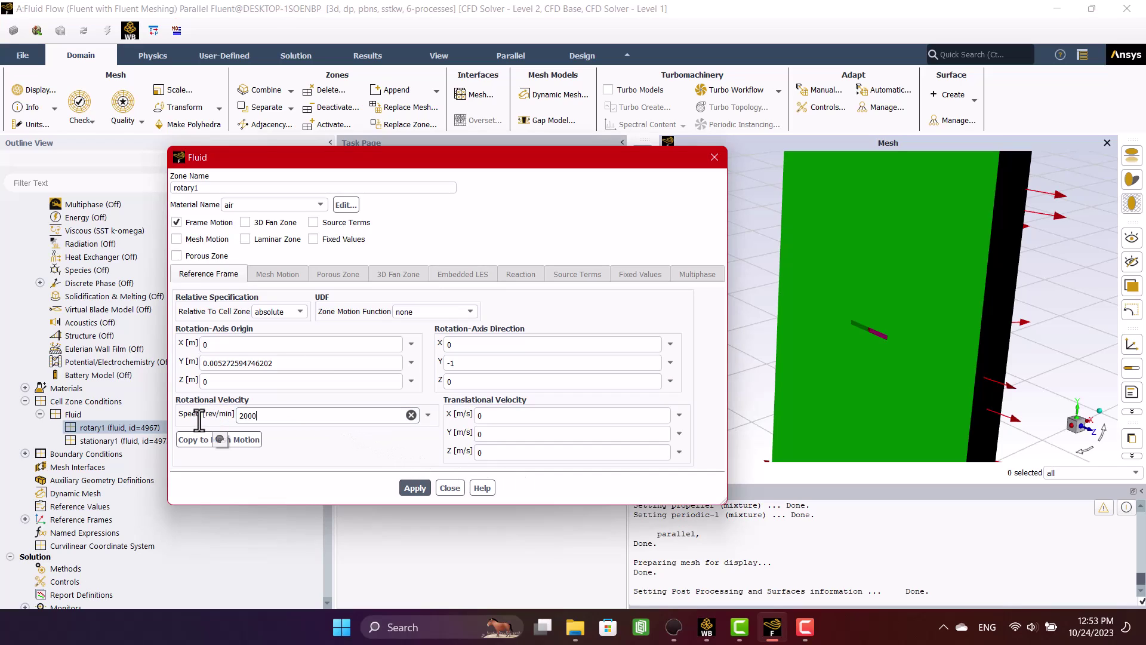
left_click(271, 437)
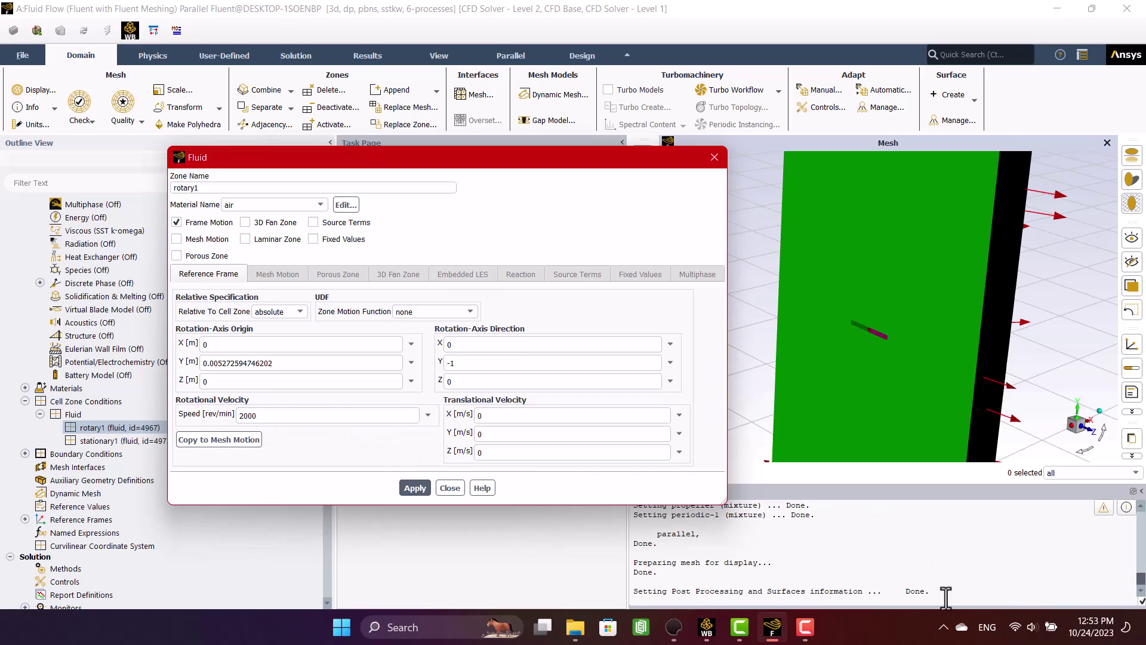
left_click(943, 627)
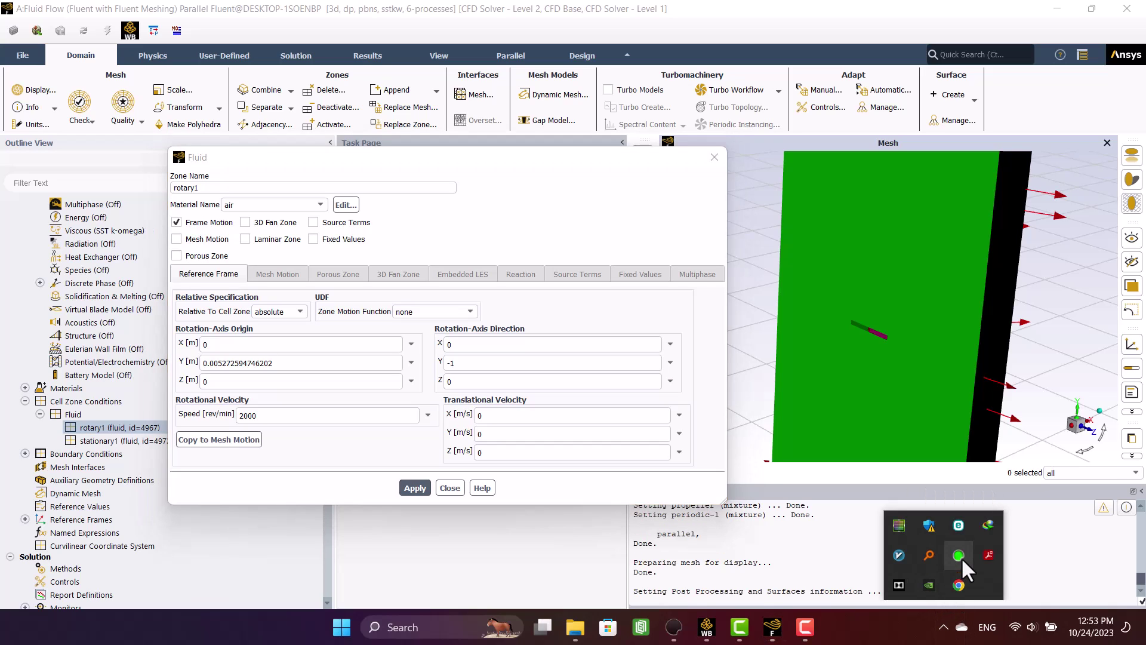
right_click(960, 557)
left_click(969, 548)
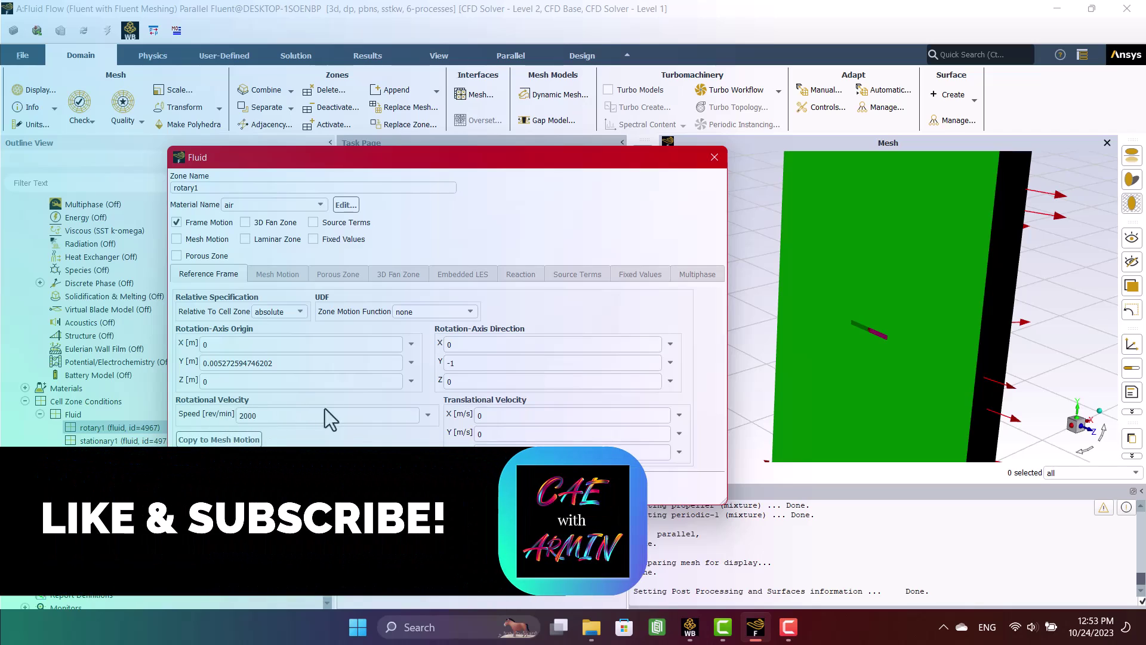
left_click(413, 489)
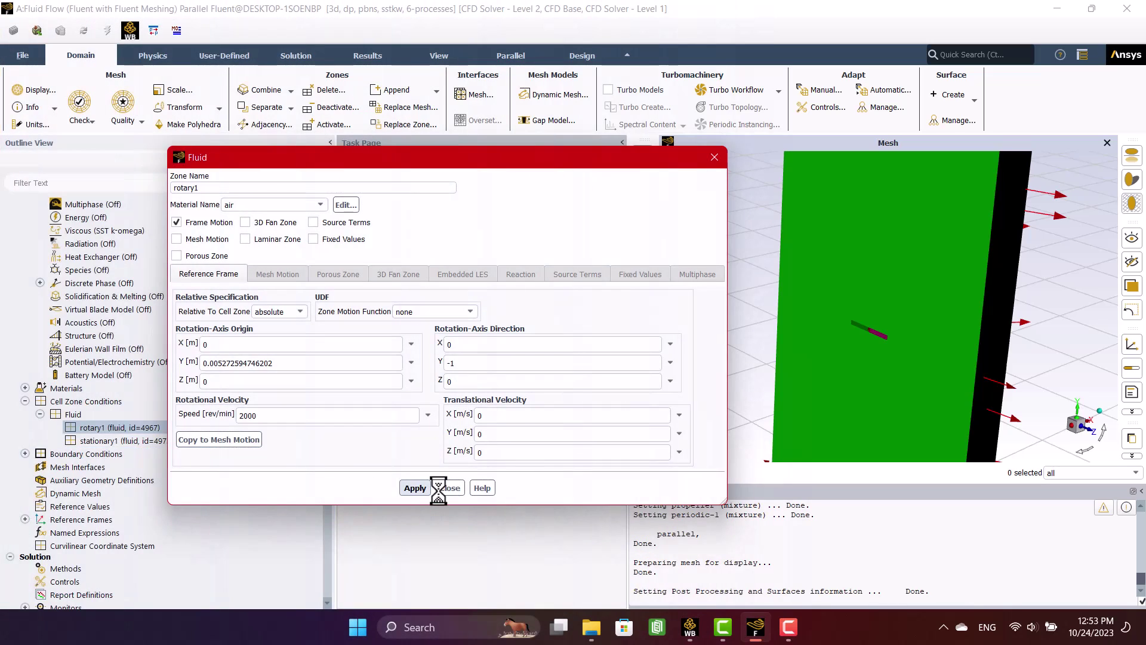
left_click(449, 487)
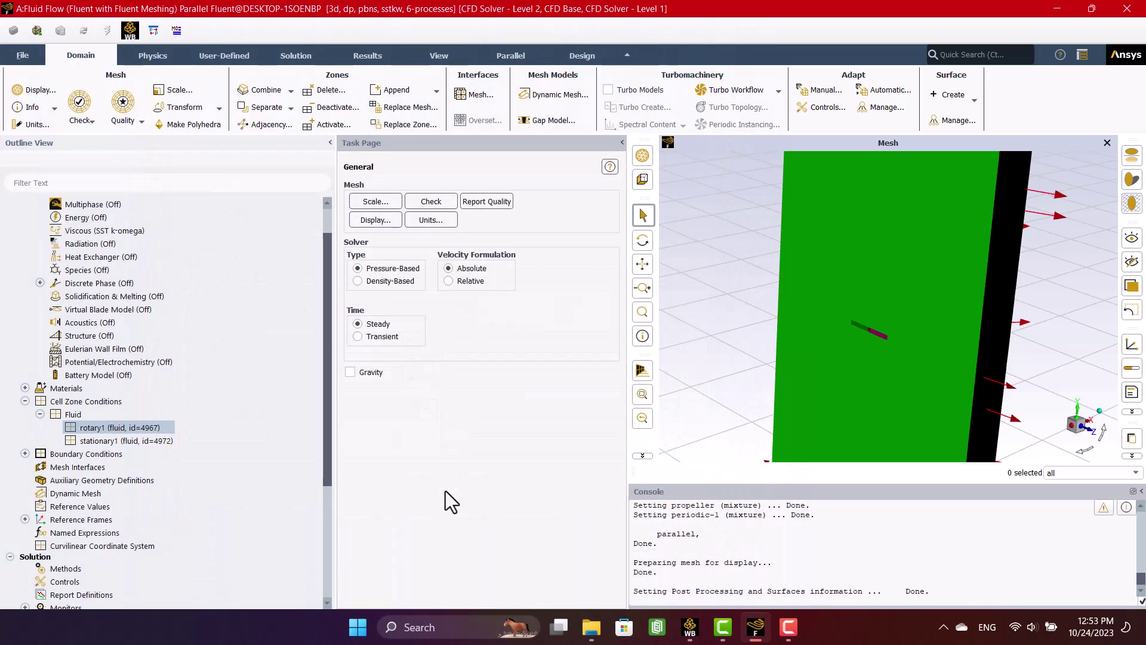
- Display the Periodic boundaries in the mesh view
left_click(24, 401)
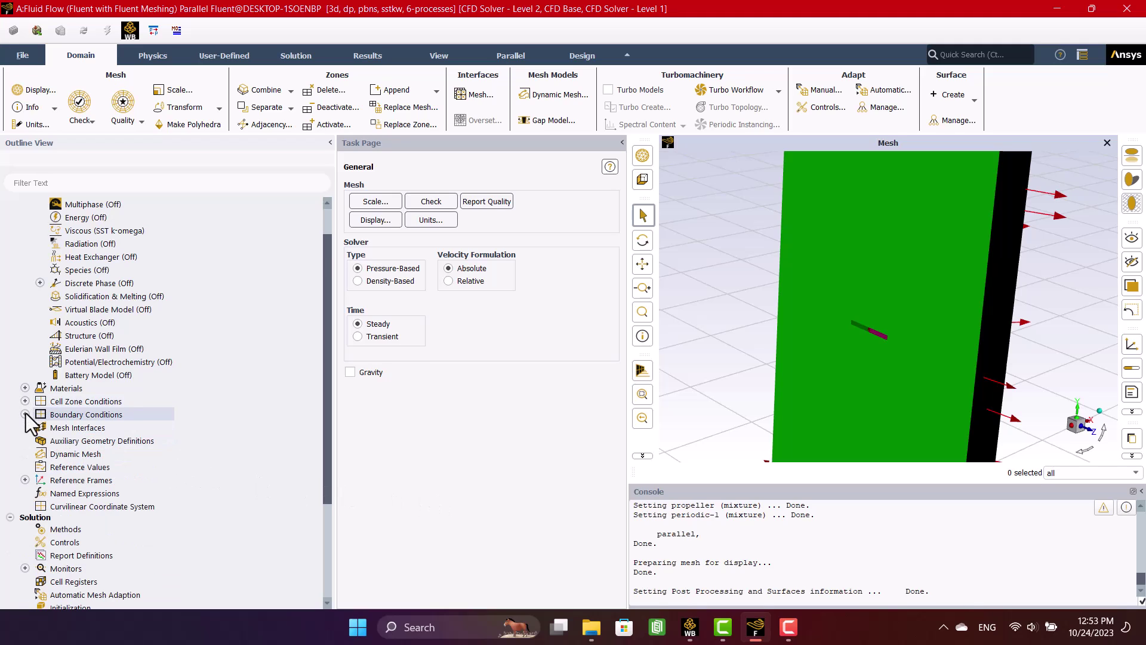
left_click(25, 413)
left_click(38, 453)
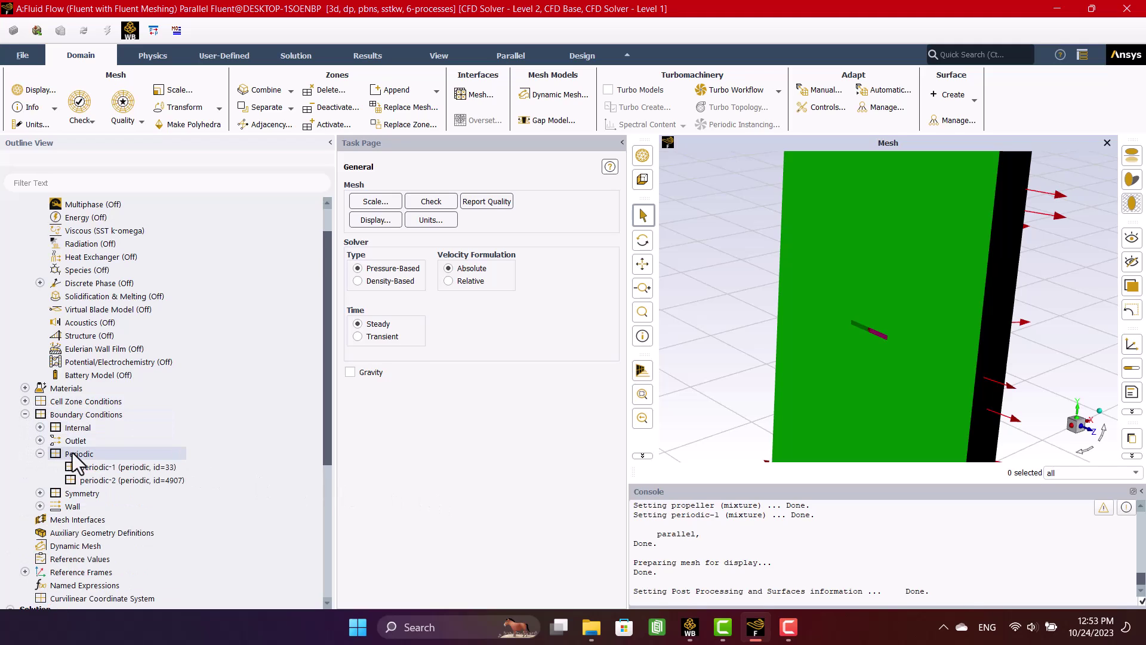
right_click(75, 455)
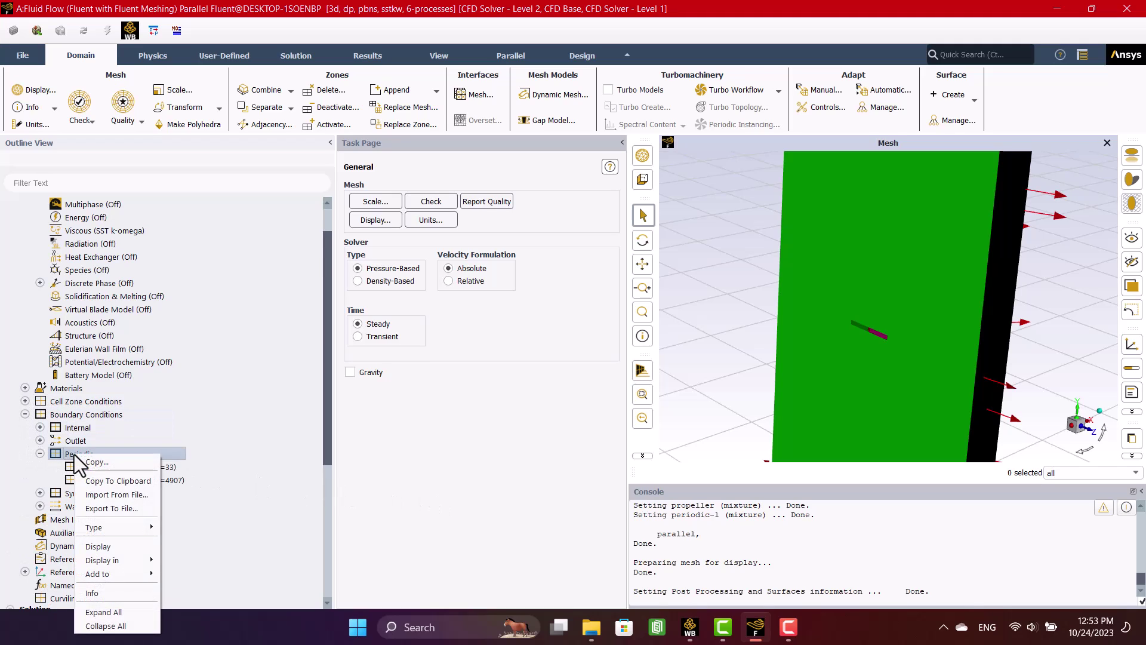
left_click(102, 545)
scroll(871, 323, "up", 2)
scroll(865, 347, "up", 3)
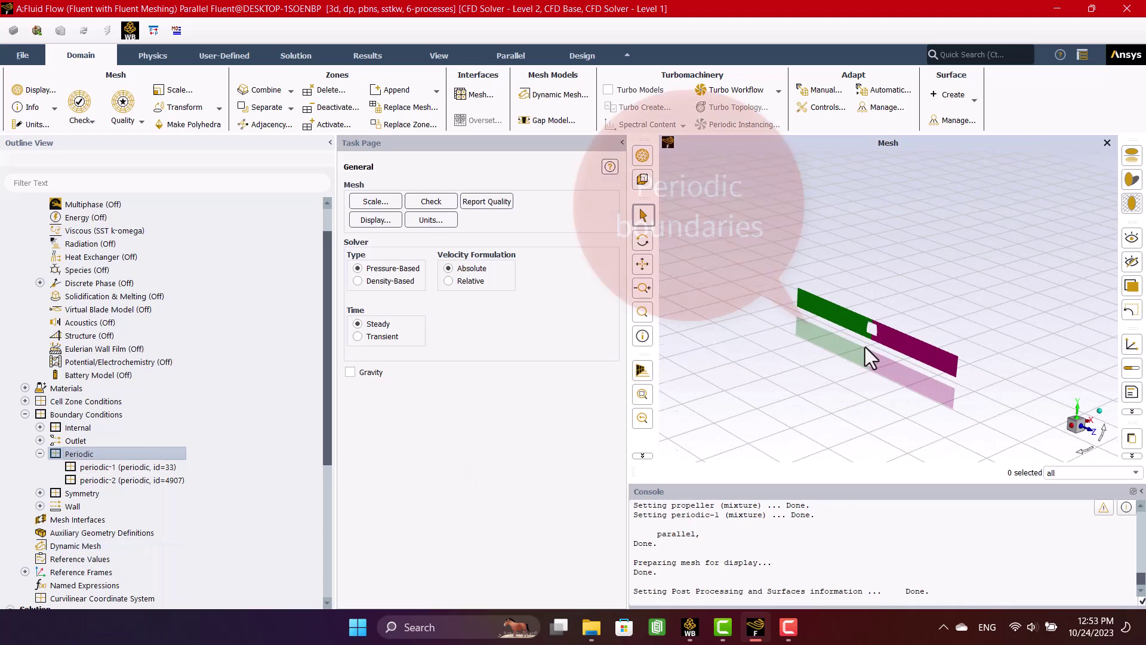
- Display the propeller Wall boundaries
left_click(38, 453)
right_click(70, 480)
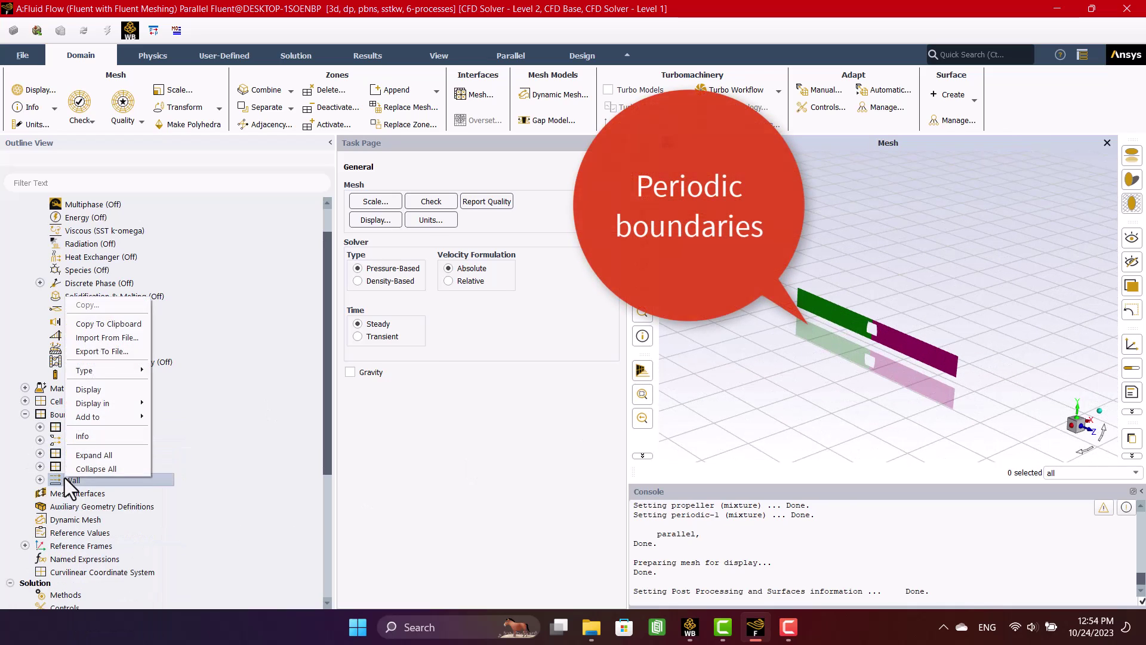
left_click(83, 389)
scroll(920, 311, "up", 2)
scroll(893, 279, "up", 2)
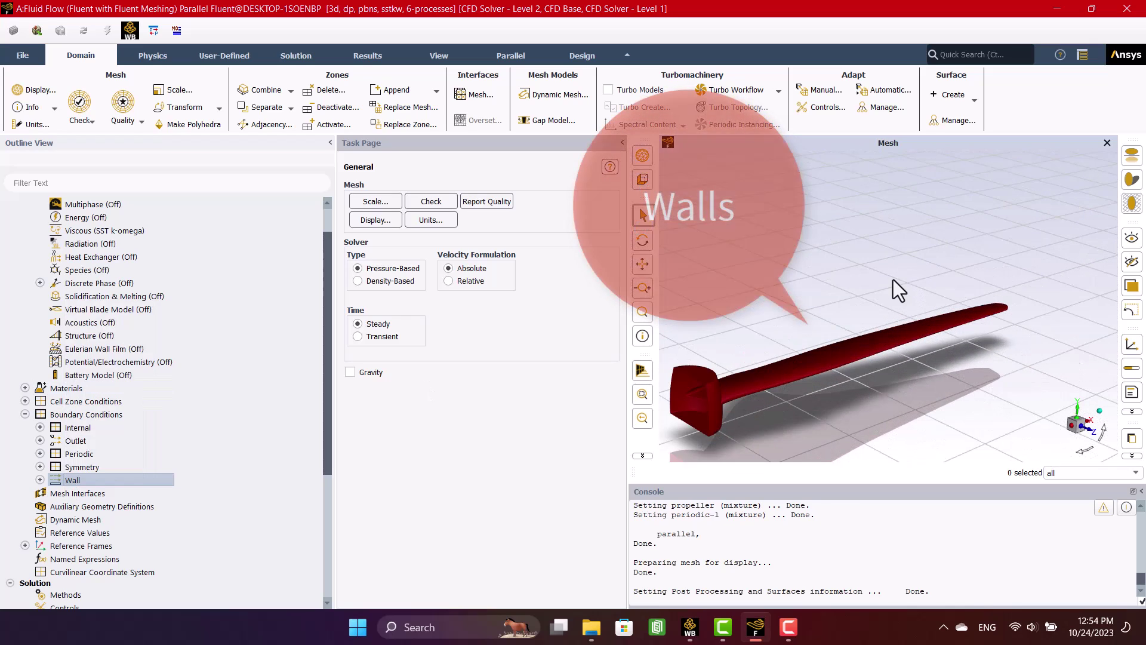
scroll(902, 418, "up", 2)
scroll(905, 280, "down", 3)
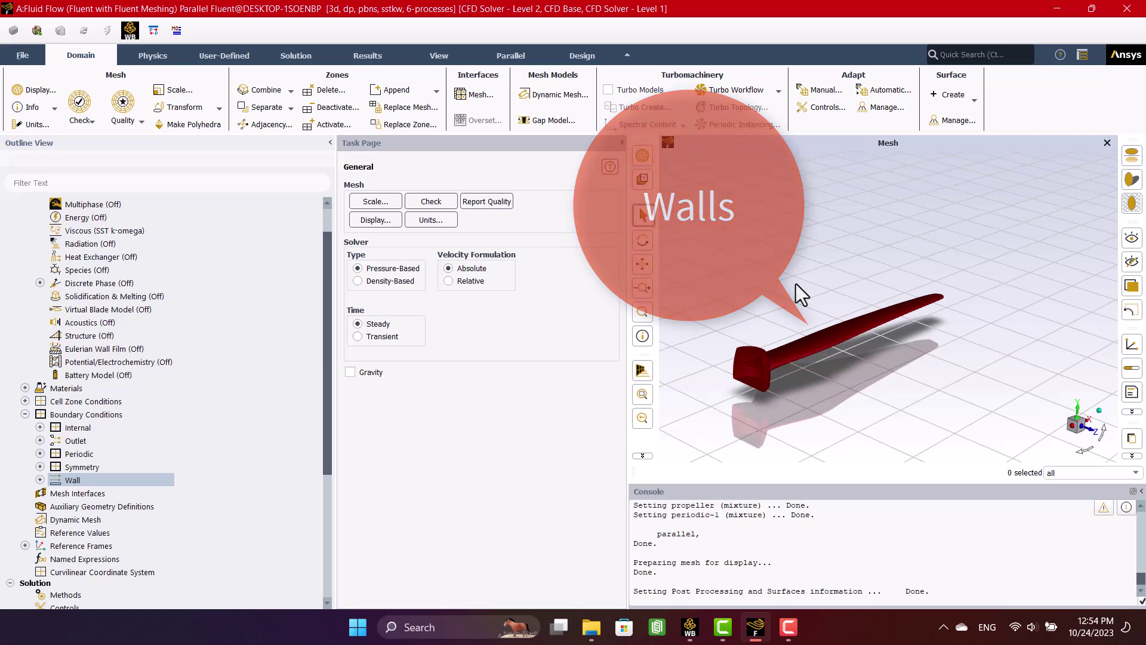
- Display the symmetry surface with all mesh edges and orbit to inspect it
left_click(40, 467)
right_click(82, 480)
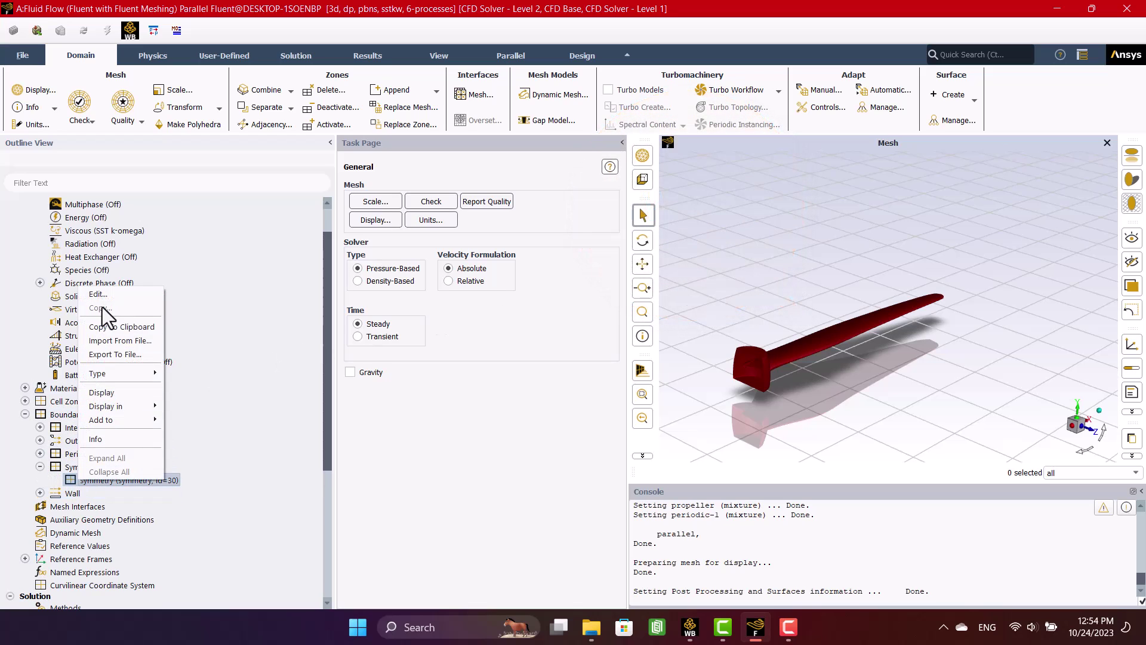
left_click(106, 393)
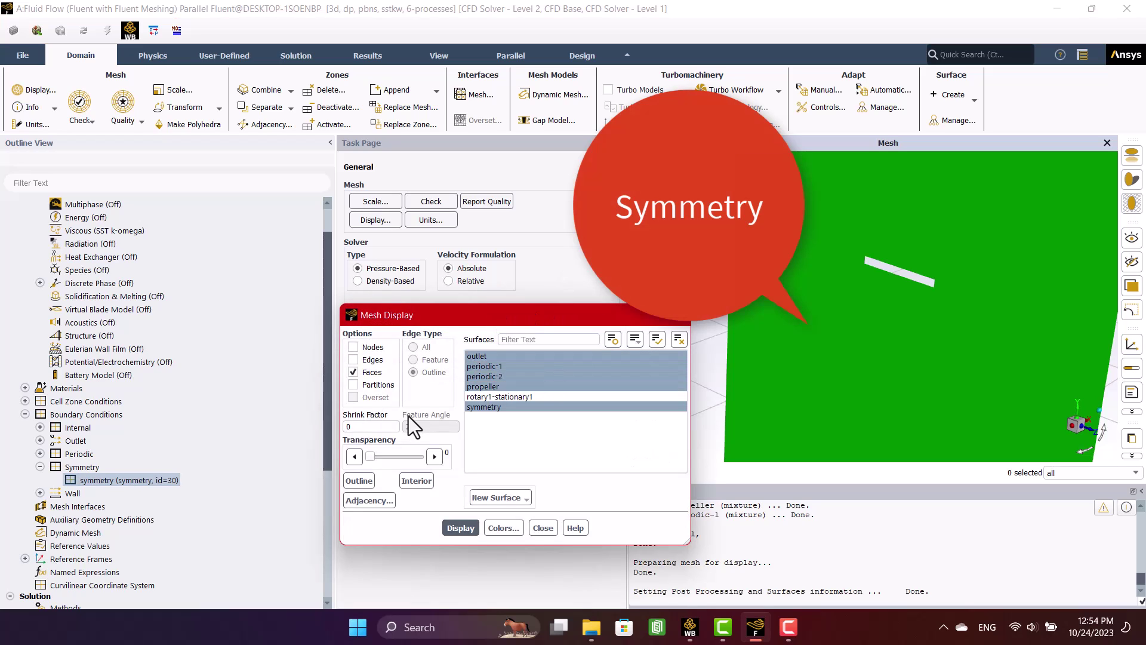
left_click(353, 359)
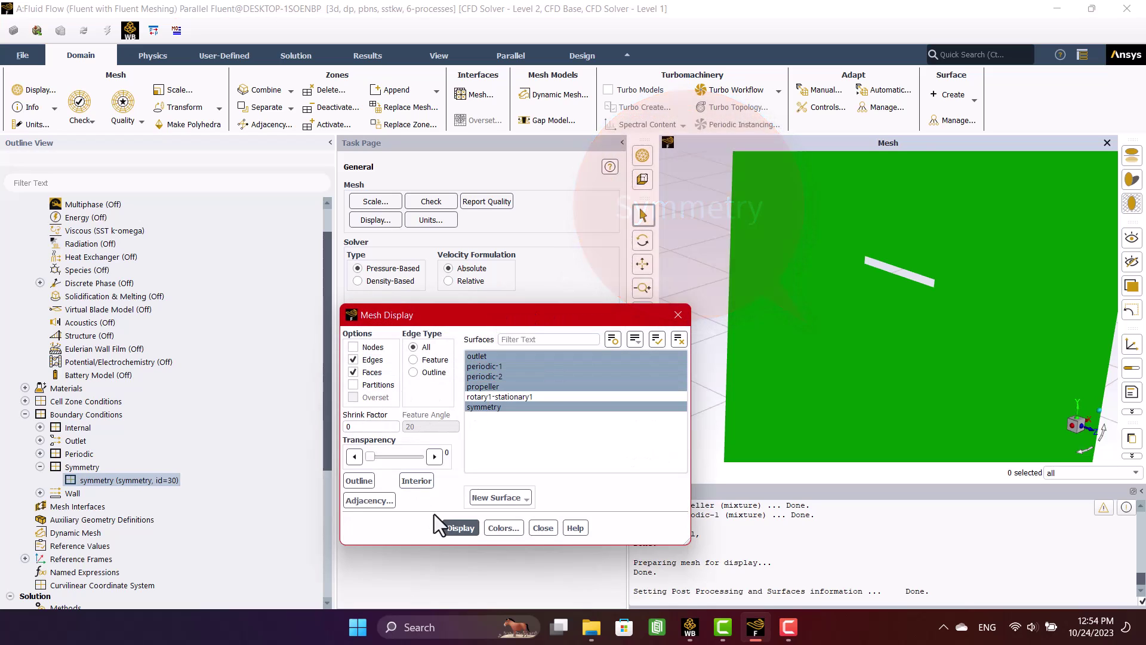
left_click(461, 528)
mouse_move(841, 298)
left_mouse_down()
mouse_move(812, 385)
mouse_move(902, 297)
left_mouse_up()
scroll(878, 282, "up", 5)
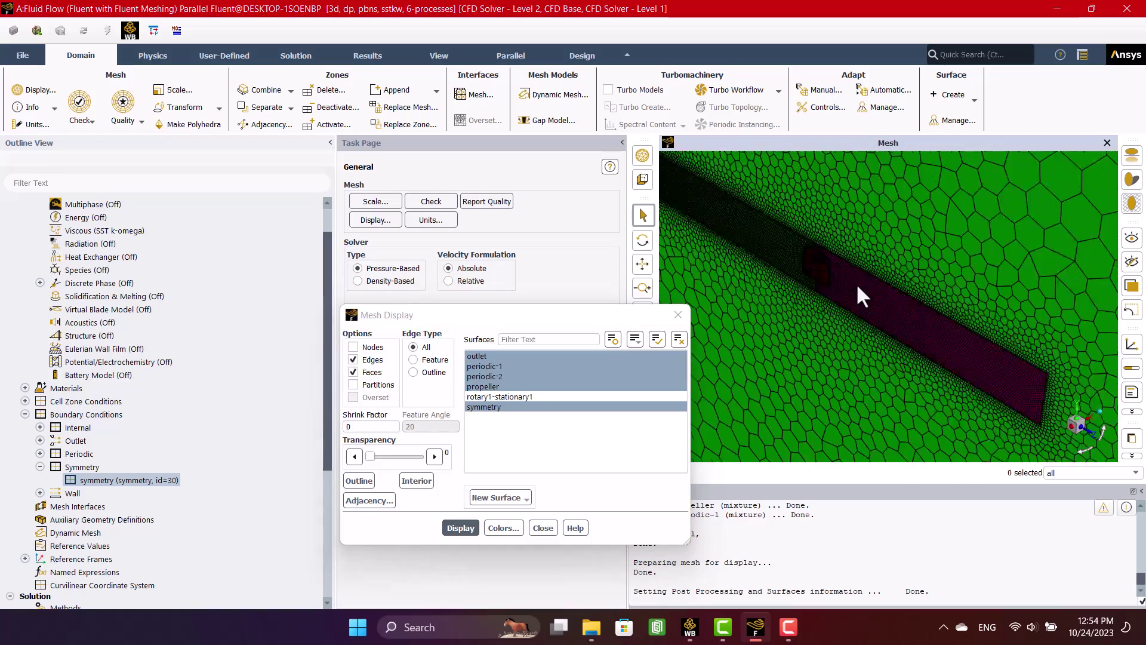
left_click_drag(759, 209, 819, 264)
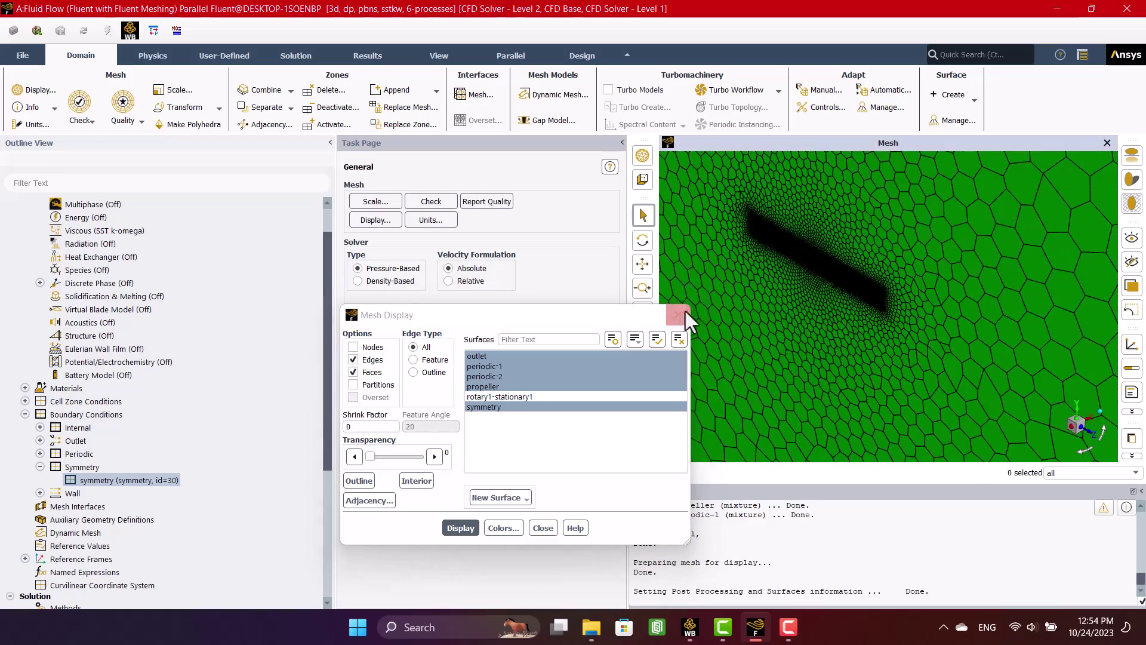
left_click(679, 314)
- Display only the propeller Wall surfaces again
left_click(25, 414)
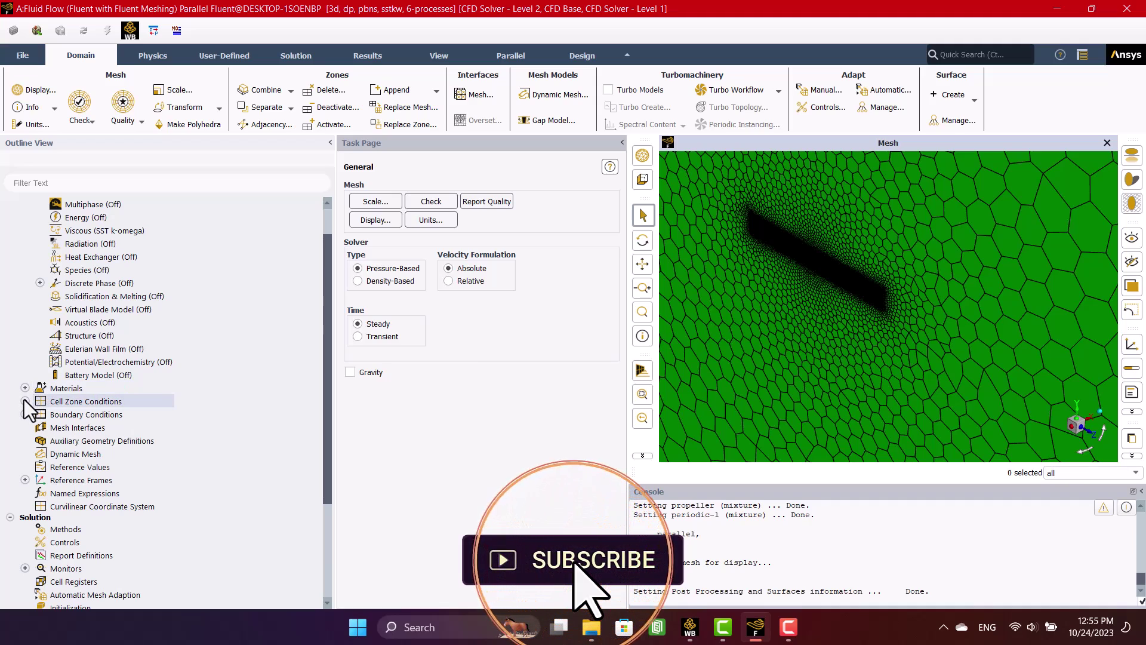
left_click(25, 415)
left_click(39, 467)
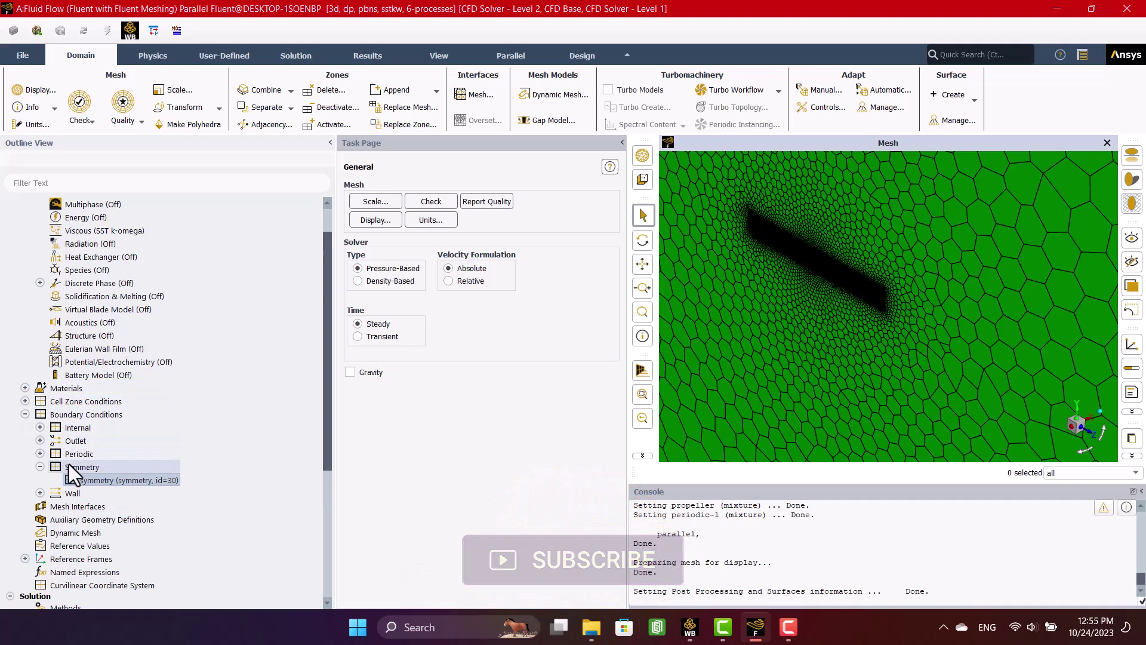
right_click(65, 491)
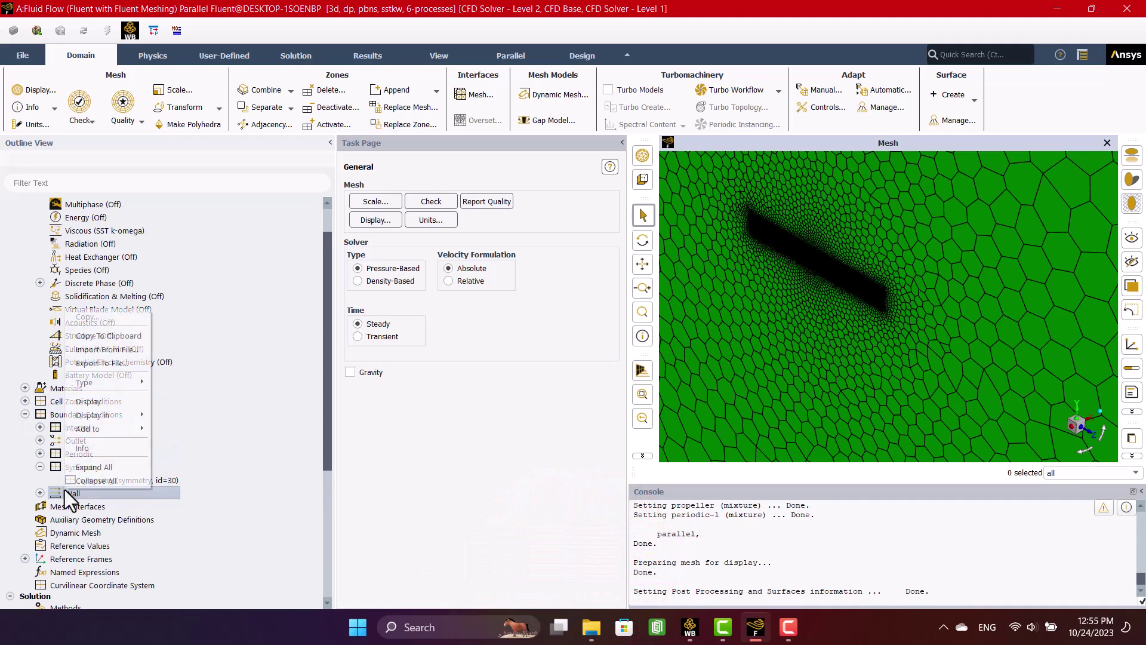
left_click(87, 402)
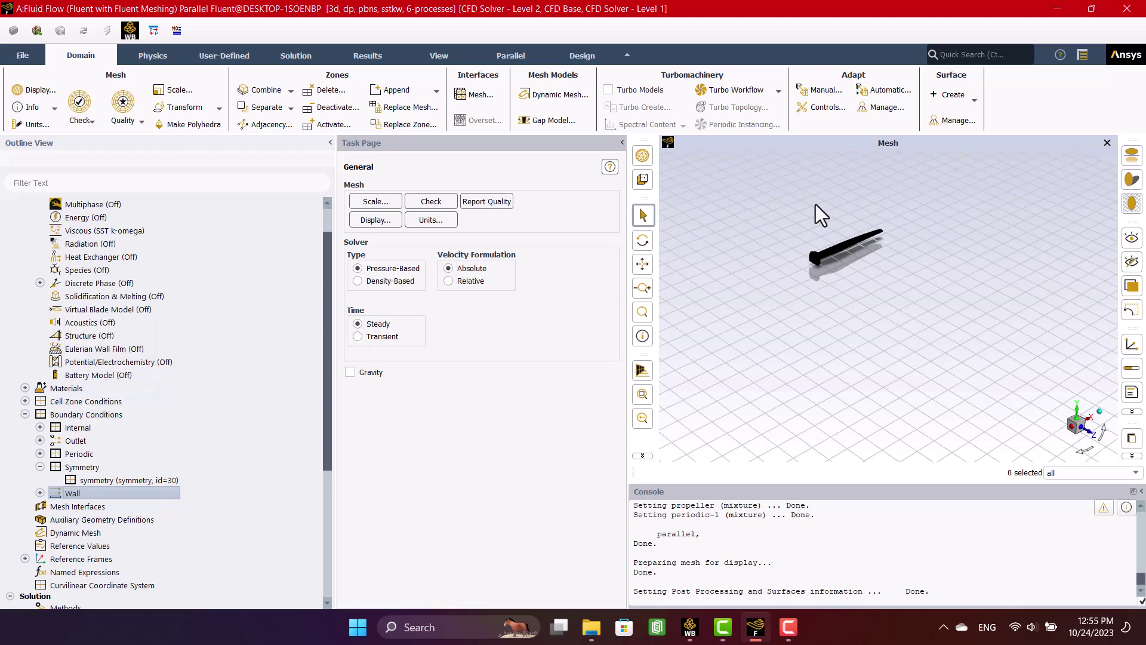
scroll(820, 233, "up", 3)
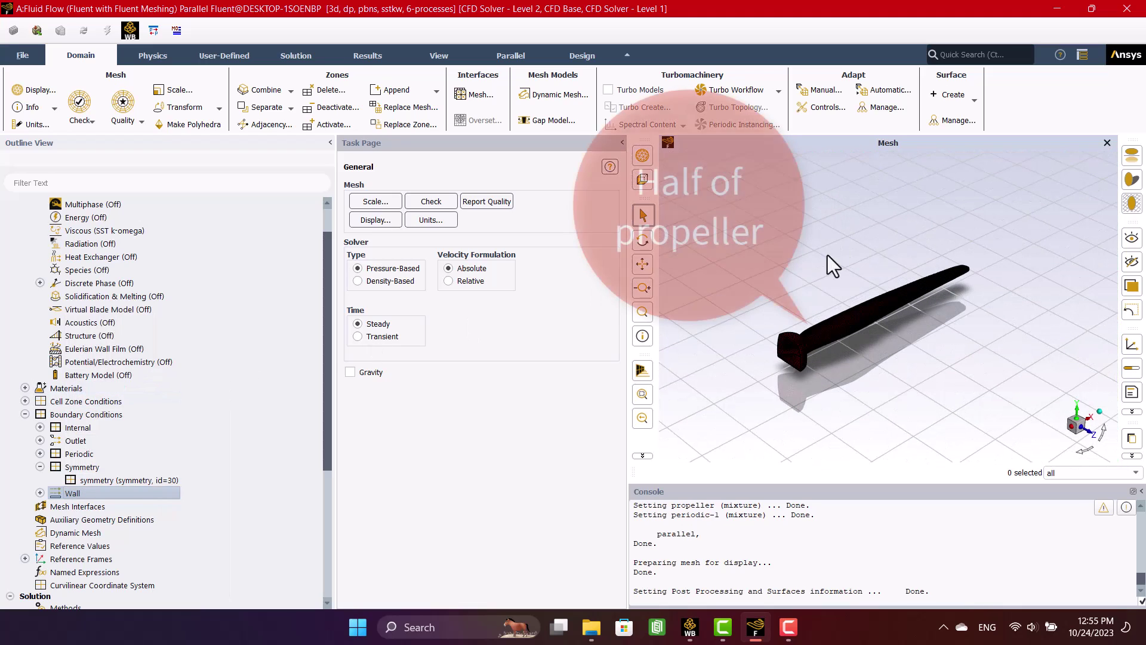
- Periodically instance rotary1's surfaces, then view the full propeller along Y and obliquely
left_click(443, 57)
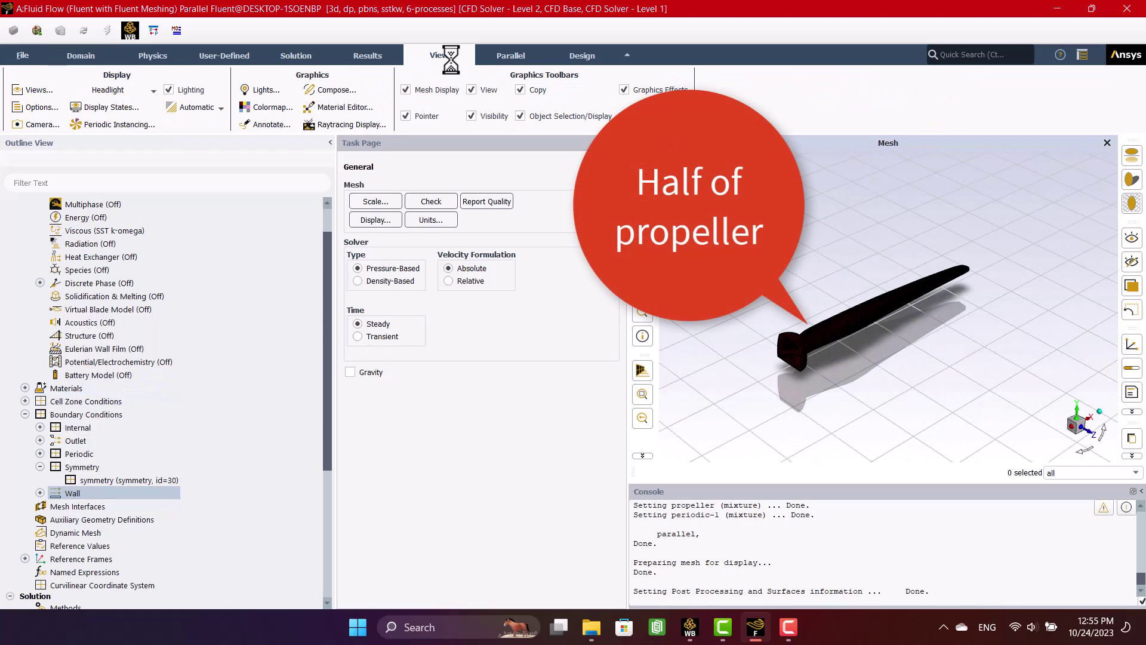
left_click(140, 123)
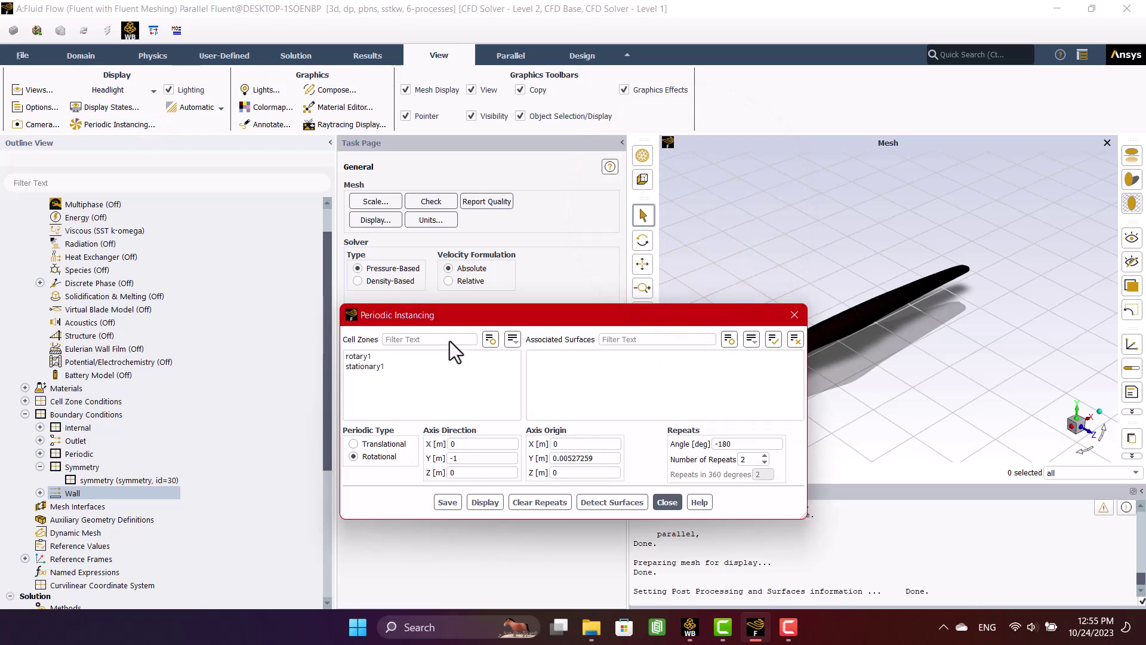
left_click(593, 501)
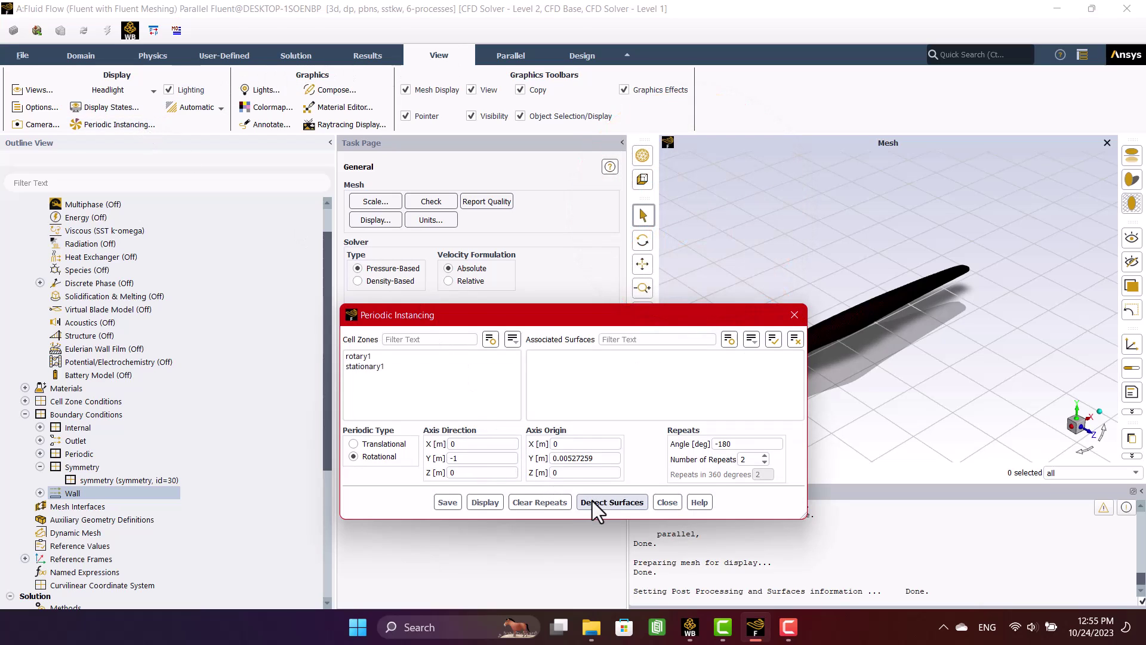
left_click(387, 354)
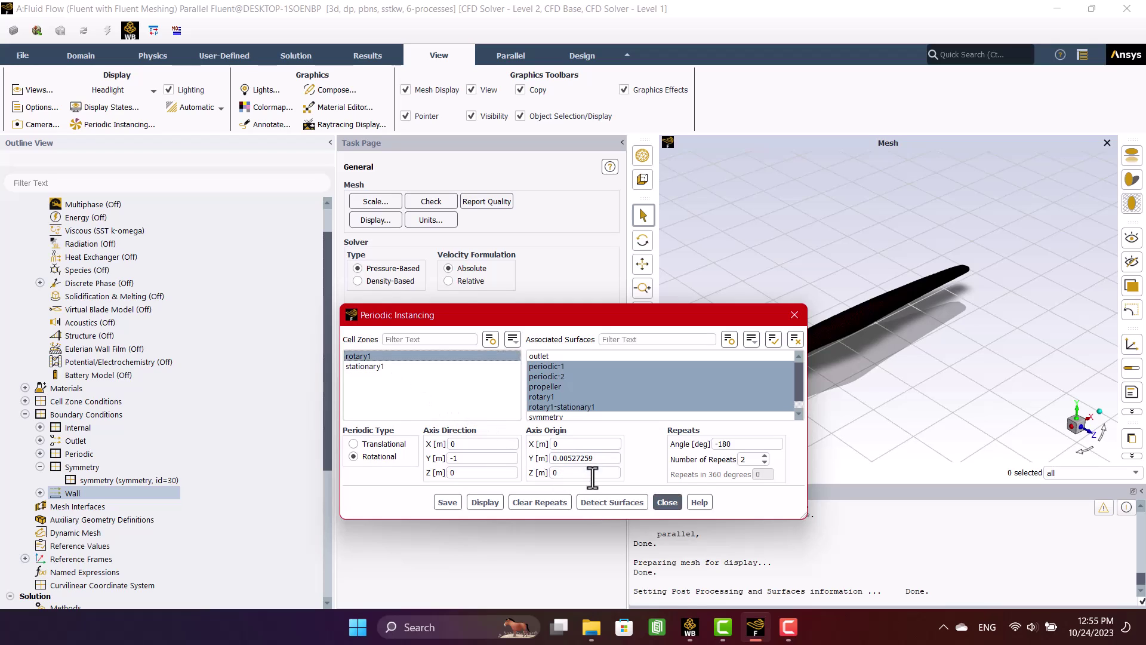
left_click(610, 501)
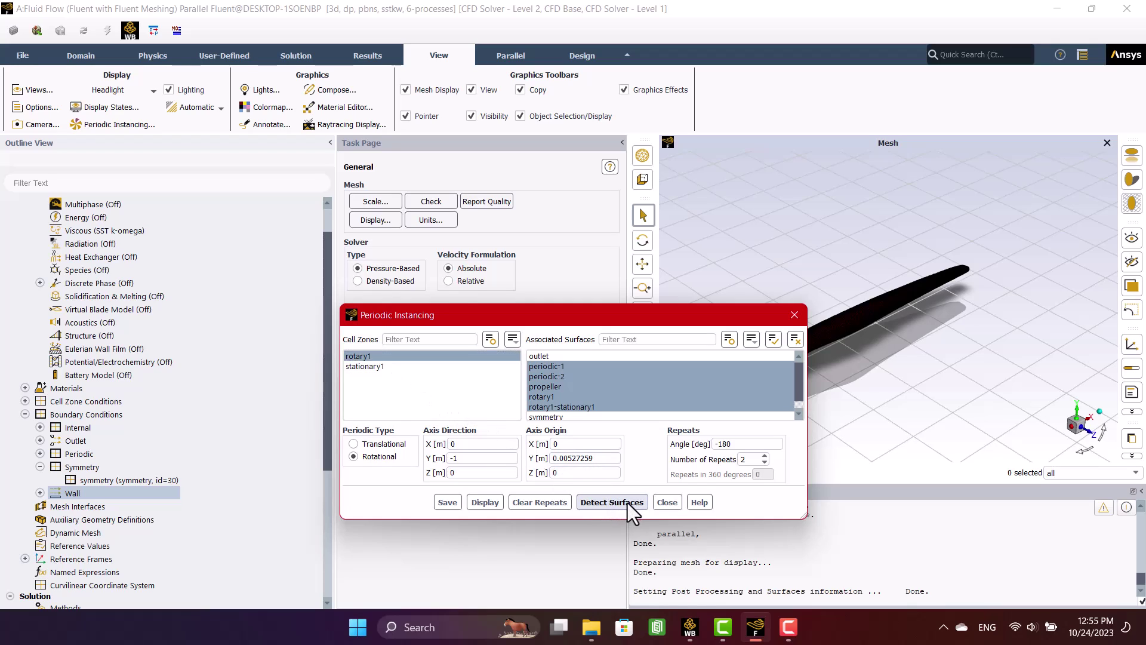
left_click(659, 503)
scroll(835, 265, "down", 3)
scroll(855, 409, "down", 3)
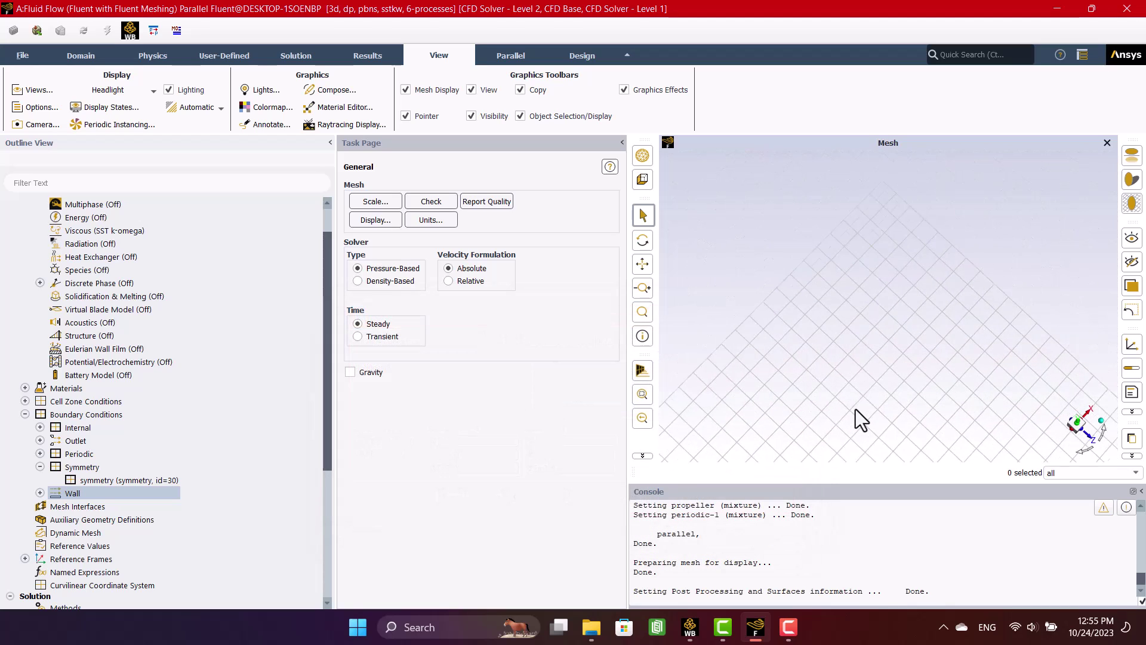
scroll(853, 376, "up", 3)
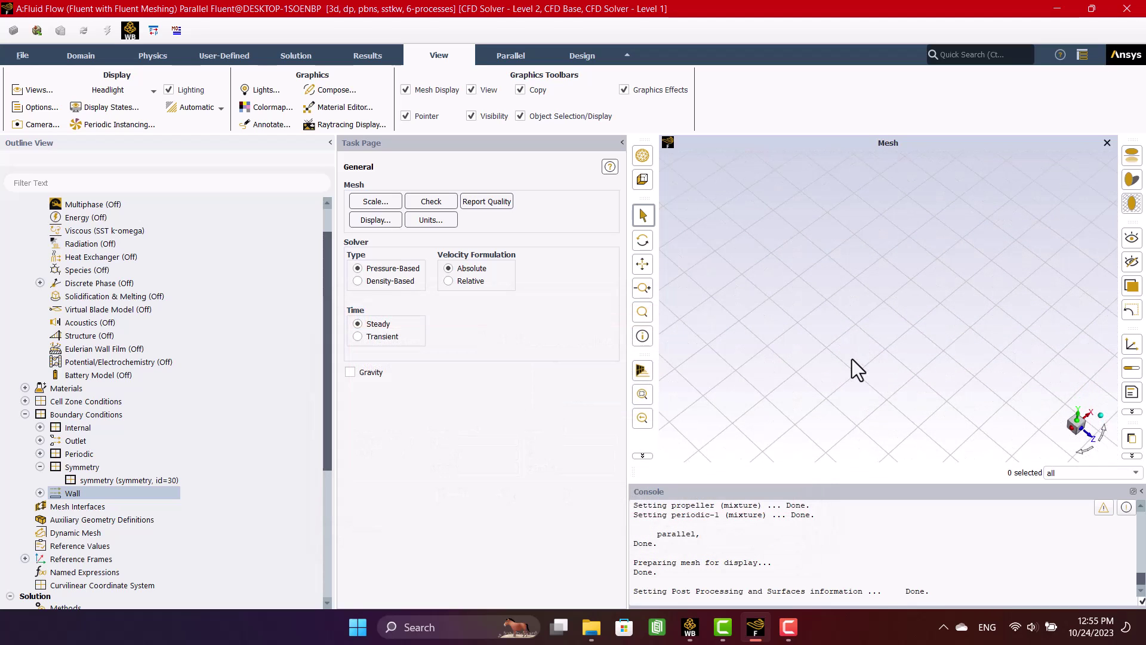
left_click(1077, 412)
scroll(965, 355, "up", 2)
scroll(923, 299, "up", 1)
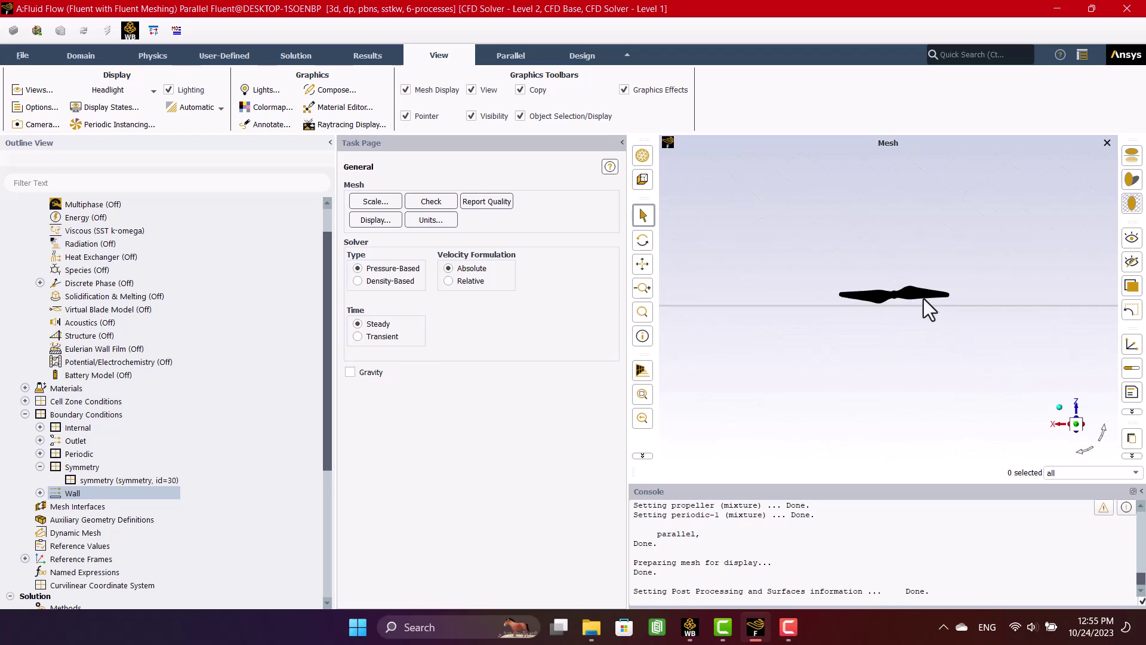
scroll(895, 291, "up", 1)
scroll(895, 289, "up", 1)
scroll(895, 288, "up", 1)
scroll(895, 289, "up", 1)
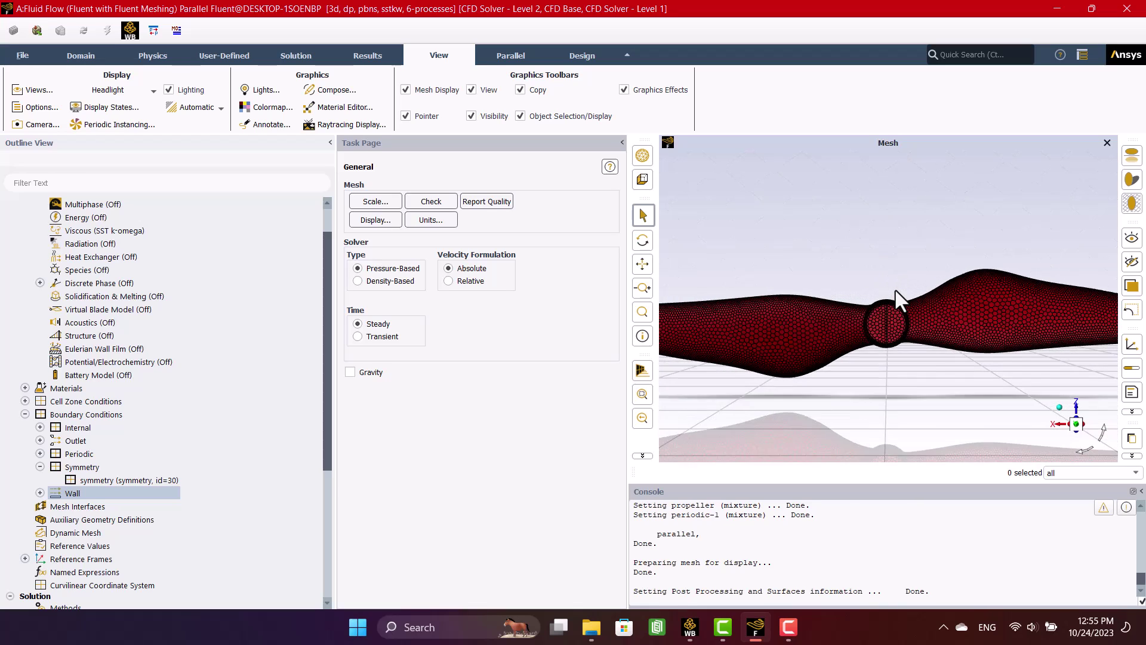
scroll(896, 291, "down", 1)
scroll(895, 291, "down", 1)
scroll(896, 292, "down", 1)
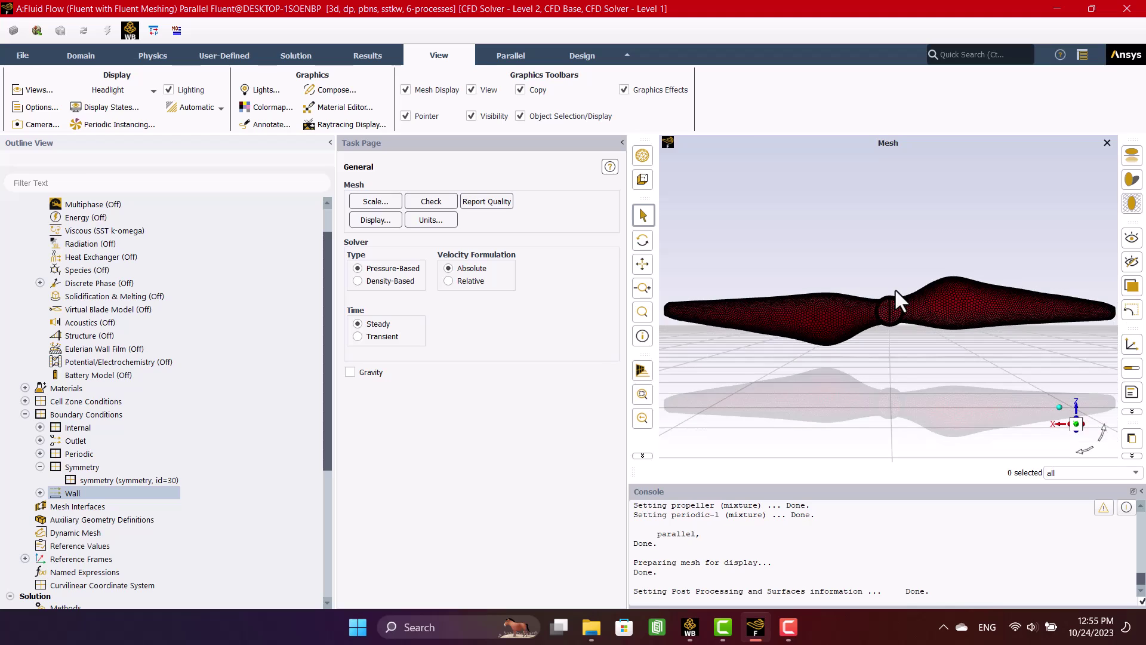
mouse_move(892, 359)
left_mouse_down()
mouse_move(1063, 230)
mouse_move(1017, 268)
left_mouse_up()
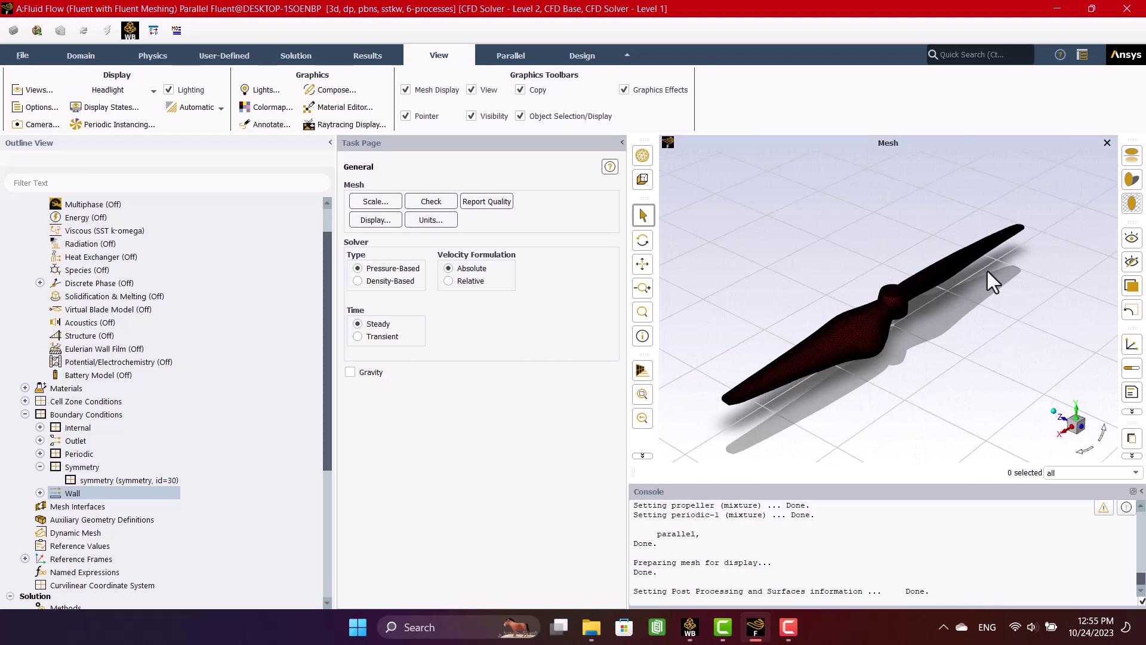
- Set the pressure-velocity coupling scheme to PISO in Solution Methods
left_click(40, 466)
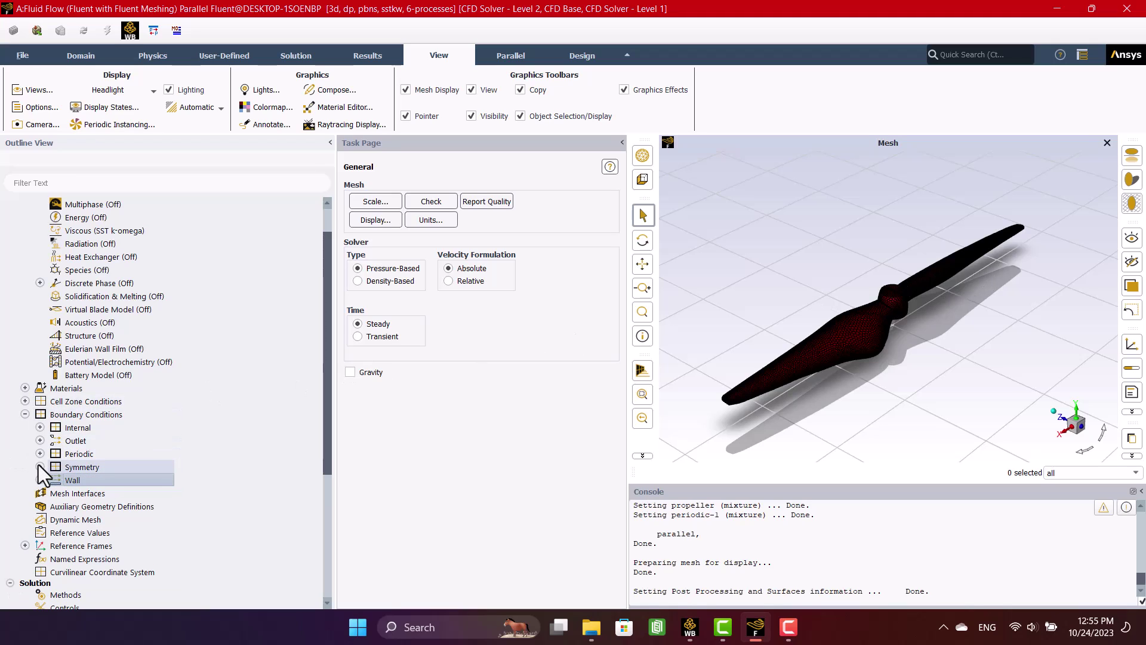
left_click(25, 415)
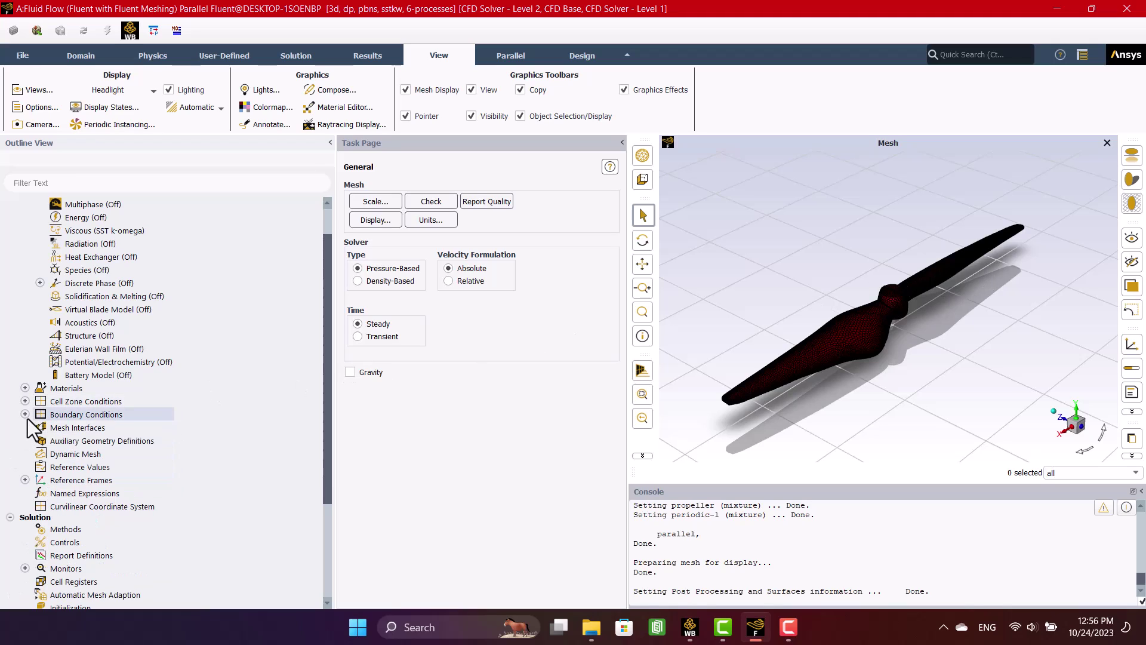
left_click(46, 529)
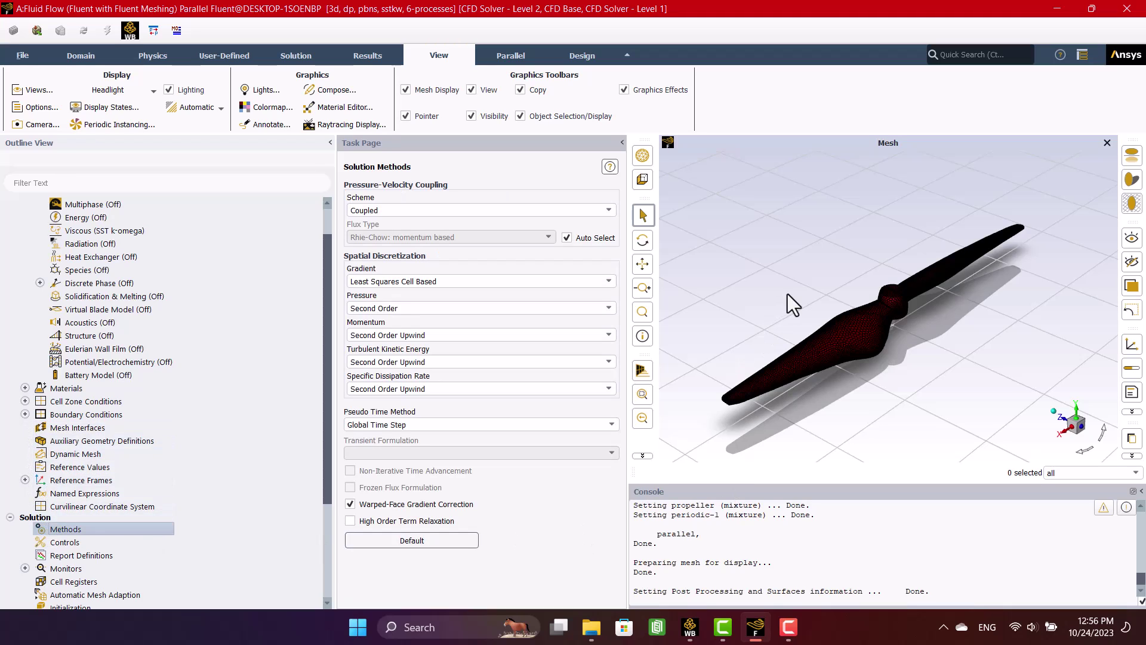
left_click(416, 212)
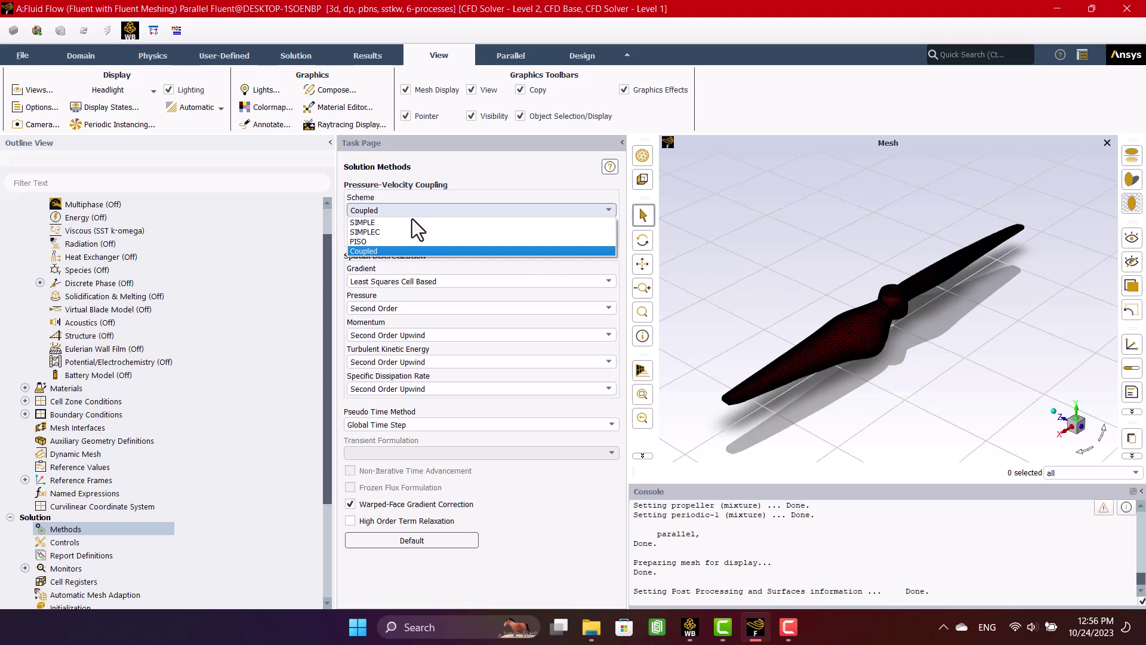
left_click(401, 244)
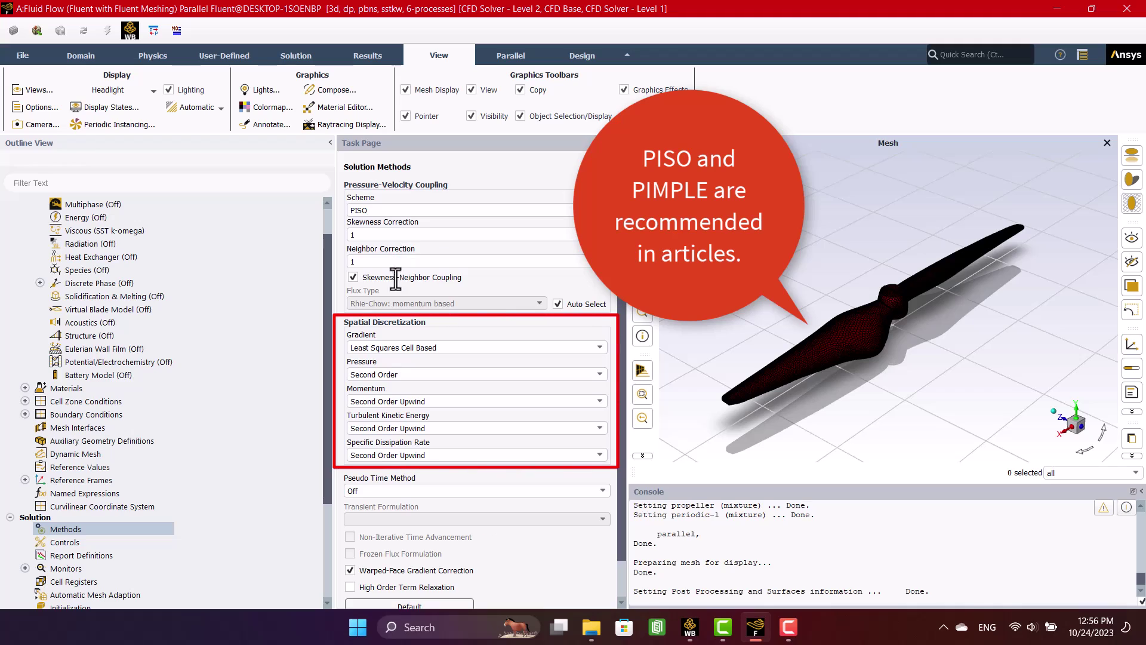
- Use QUICK for momentum, k and omega, PRESTO! for pressure, and Green-Gauss Node Based gradients
left_click(360, 401)
left_click(357, 434)
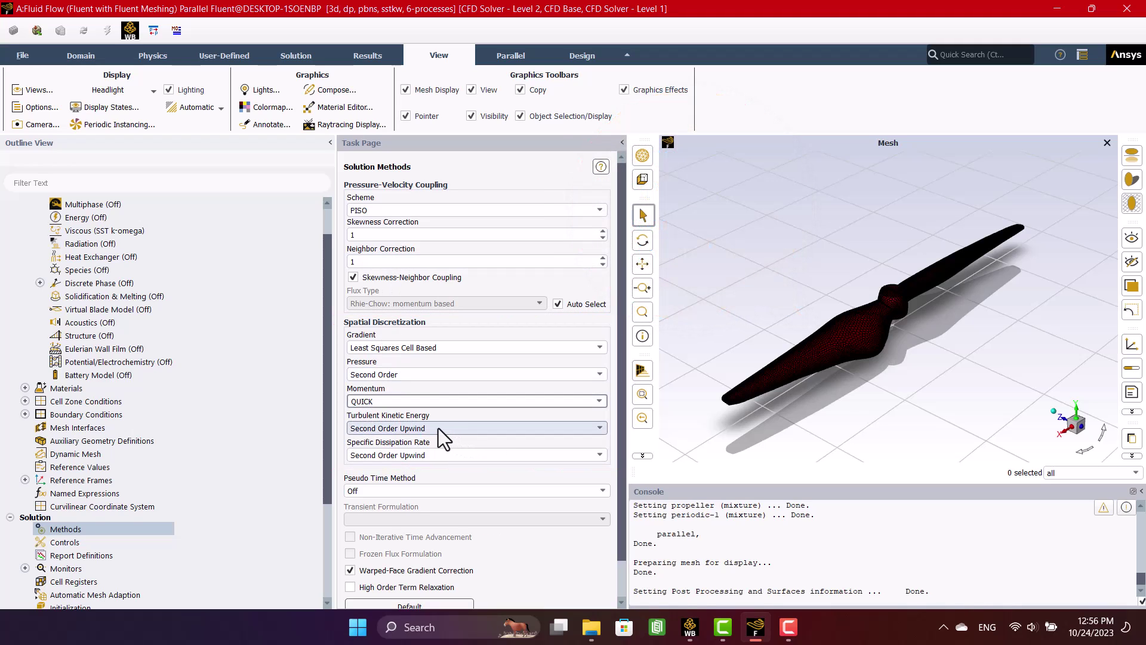
left_click(385, 403)
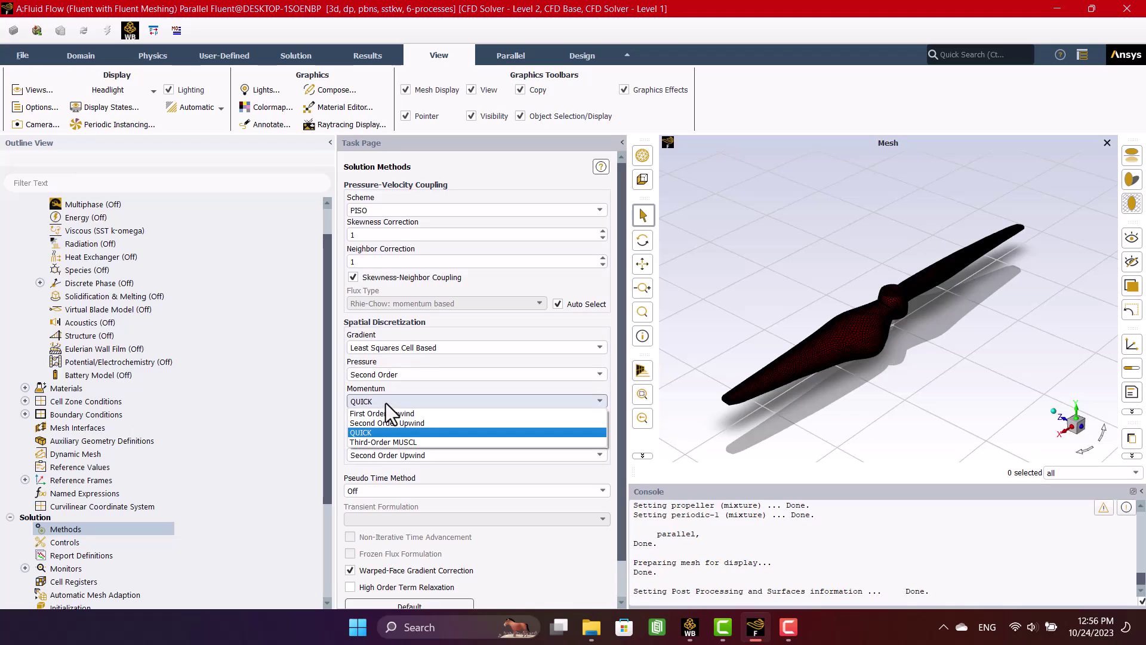
left_click(386, 403)
left_click(380, 374)
left_click(376, 406)
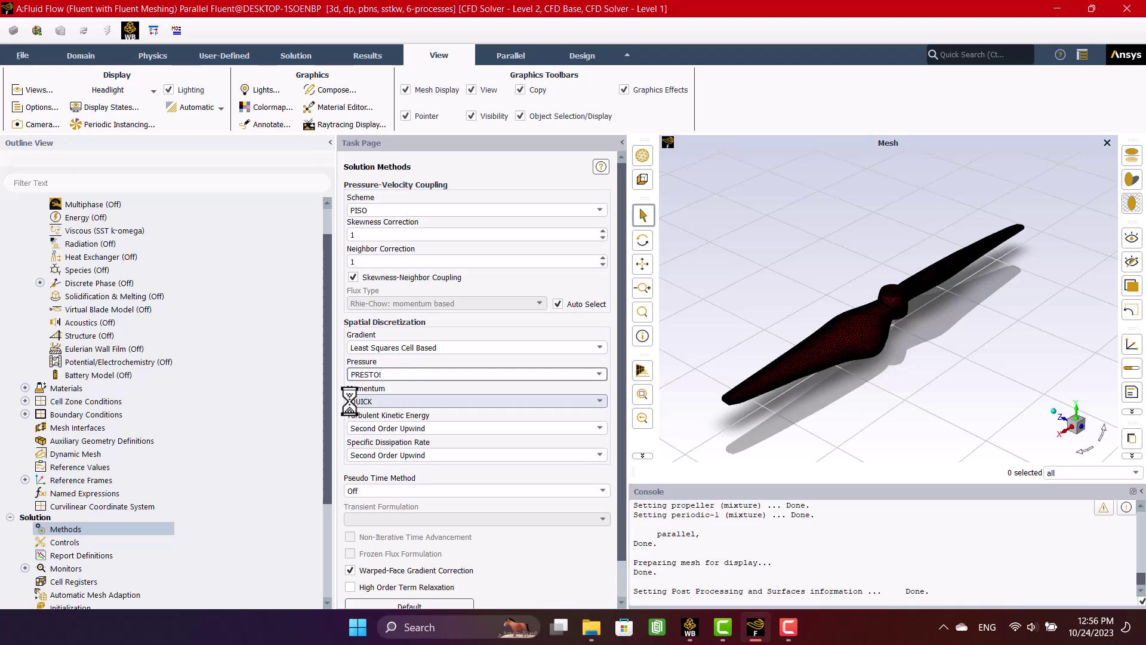
left_click(379, 428)
left_click(367, 460)
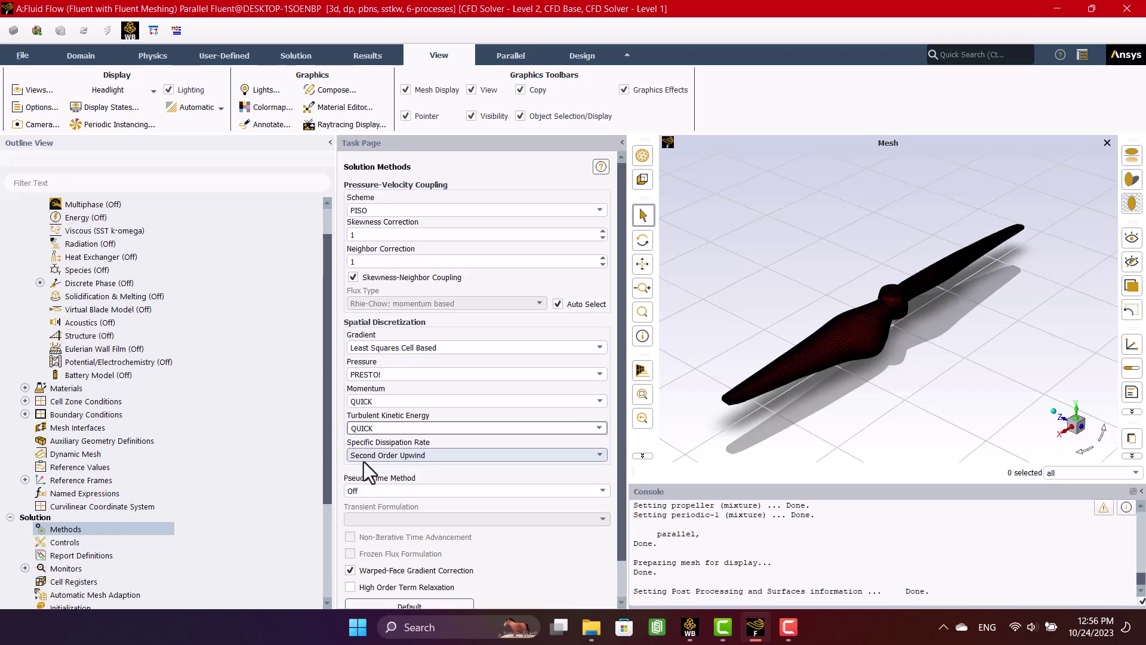
left_click(367, 485)
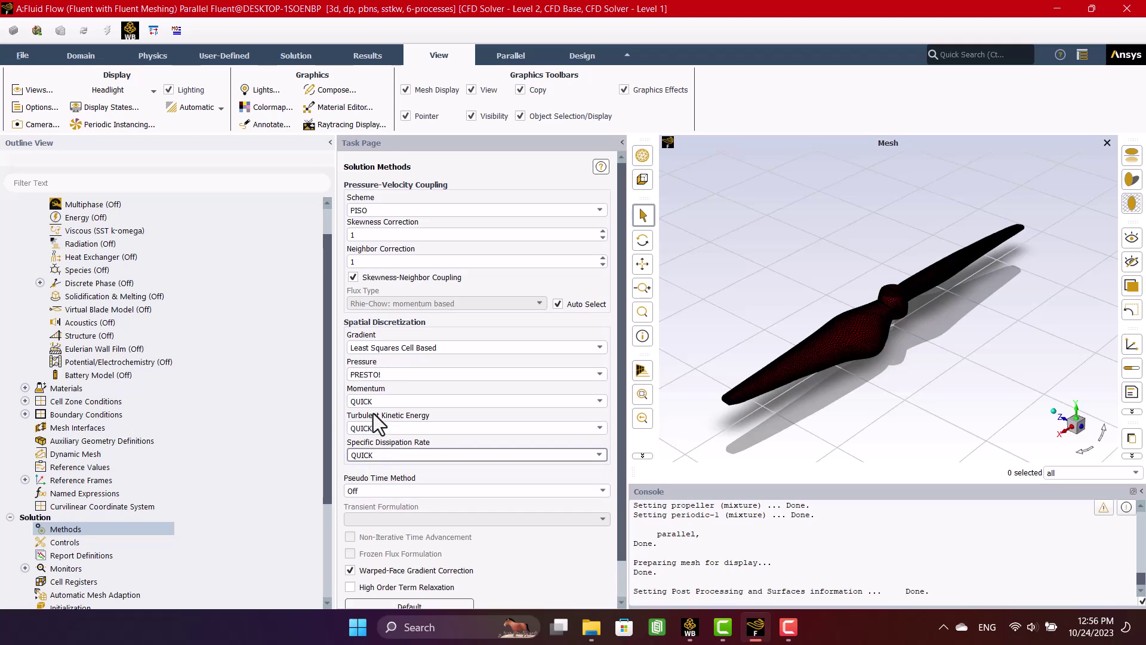
left_click(375, 349)
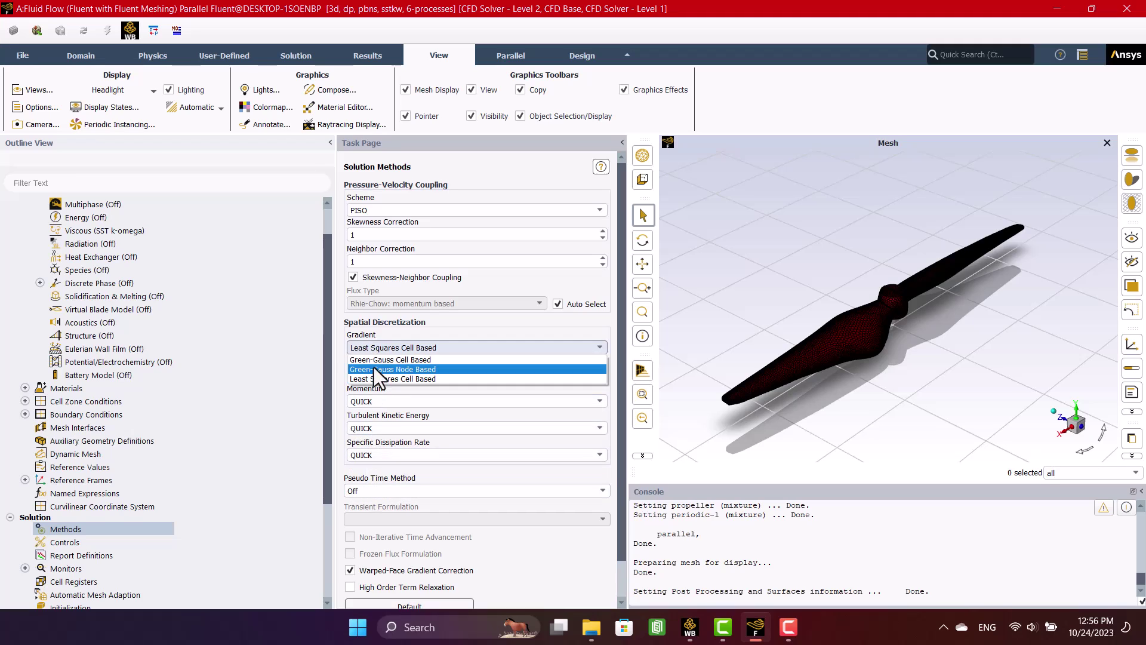
left_click(374, 368)
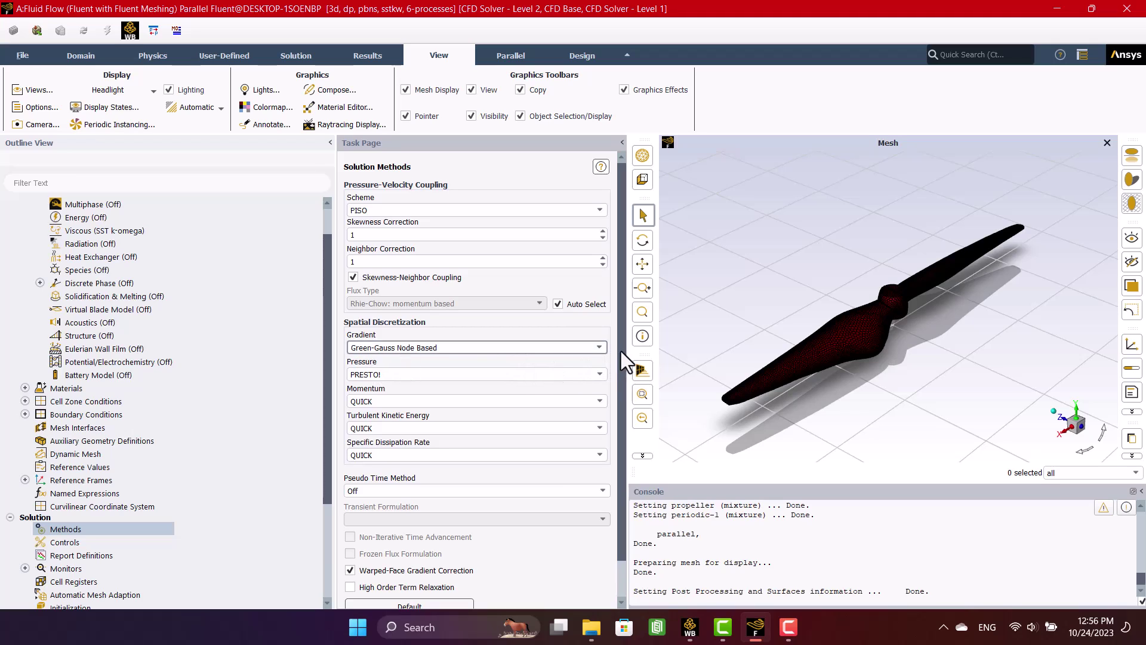
left_click_drag(624, 354, 620, 393)
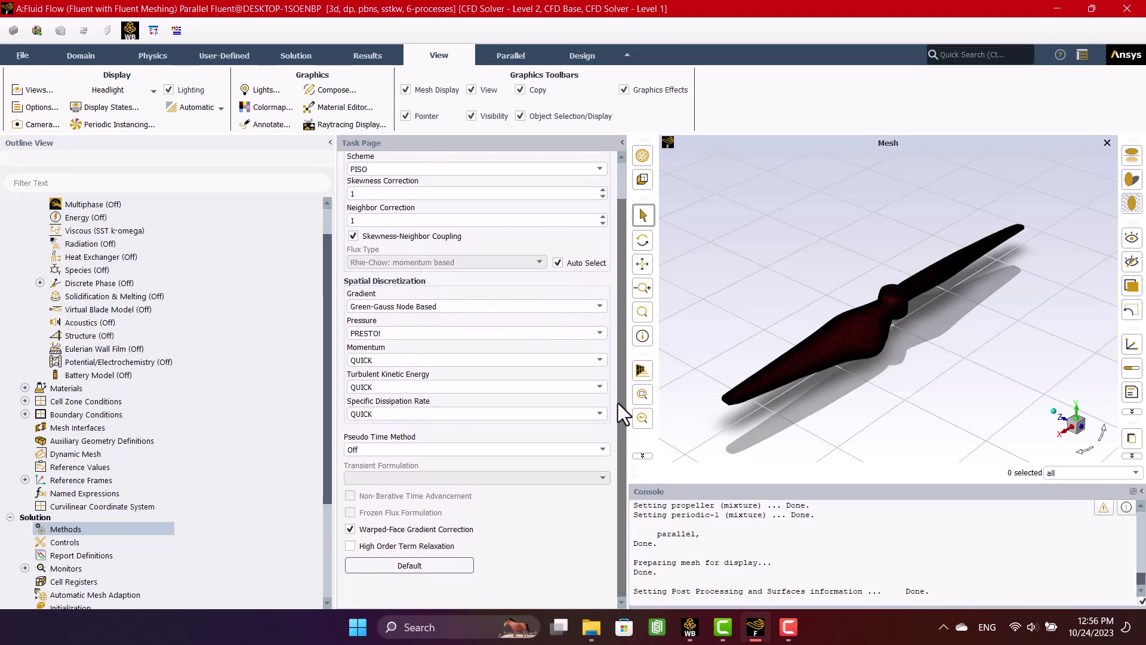
- Review the under-relaxation factors in Solution Controls without changing them
left_click(56, 541)
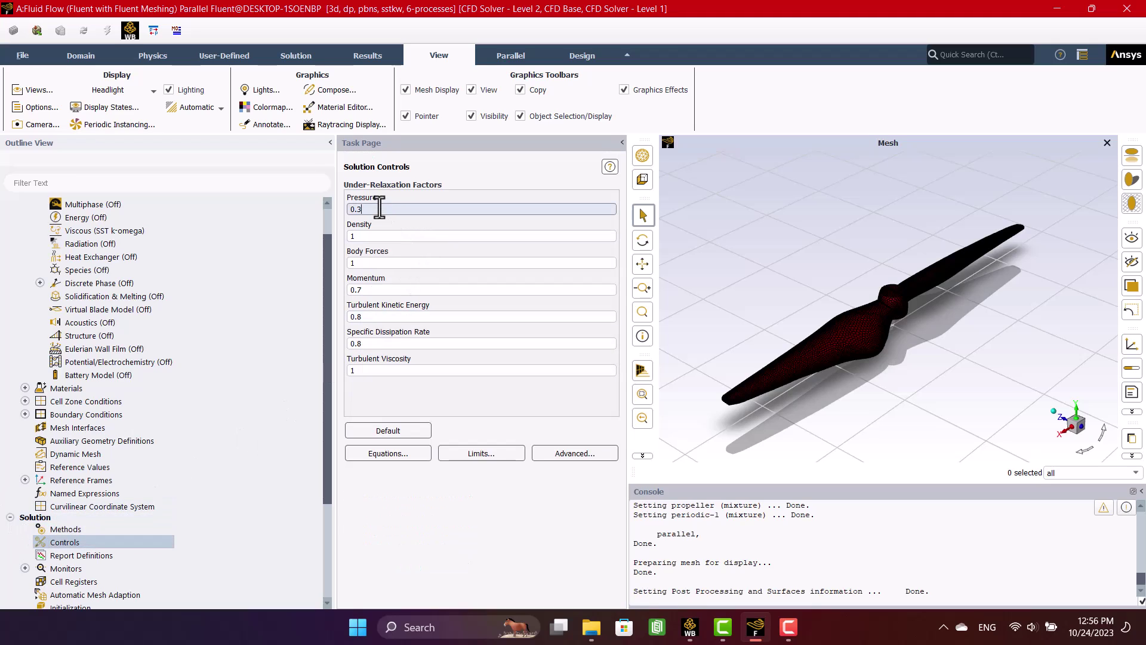
type("0.5")
left_click(413, 484)
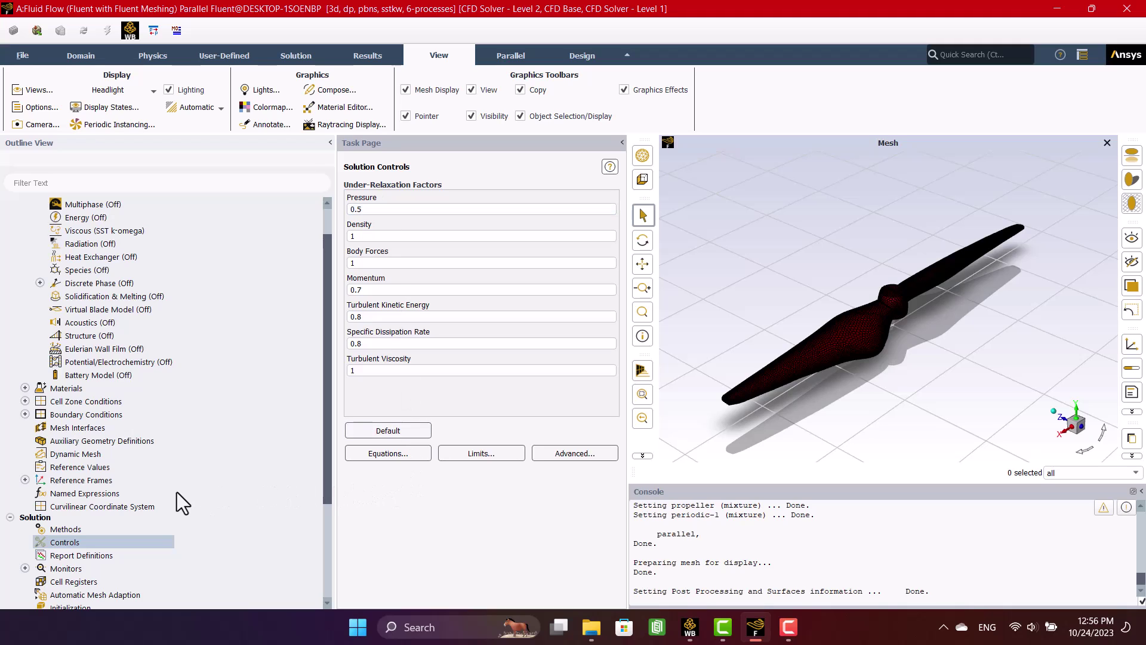
scroll(176, 492, "down", 1)
scroll(176, 492, "down", 1)
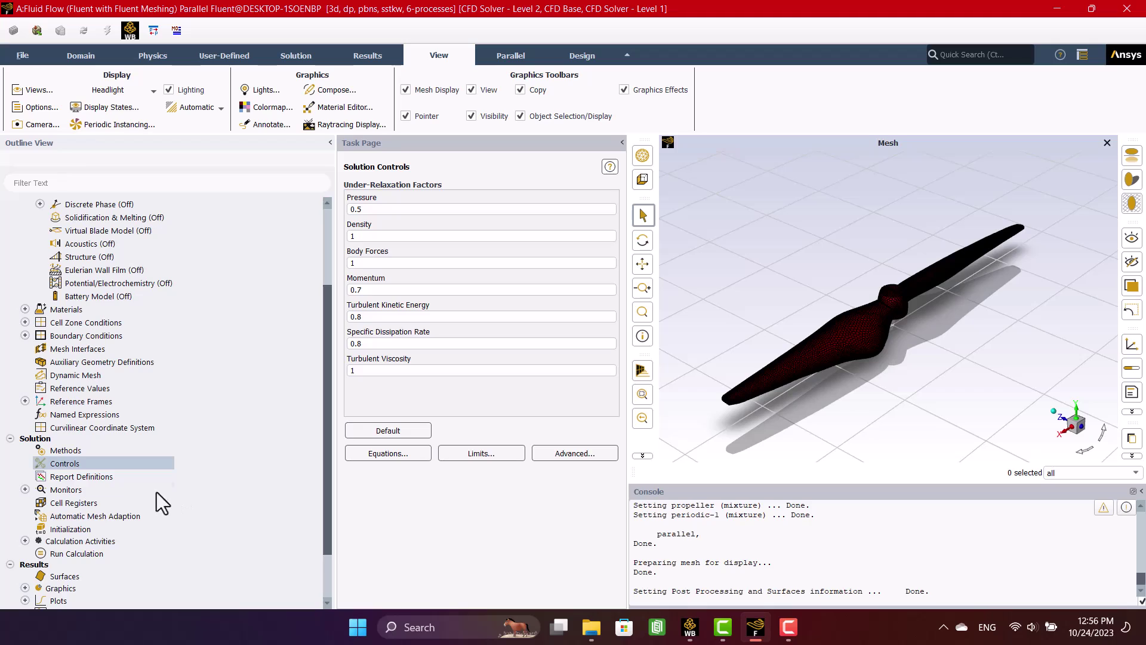
- Run hybrid initialization, then start a new contour plot under Results > Graphics
left_click(51, 529)
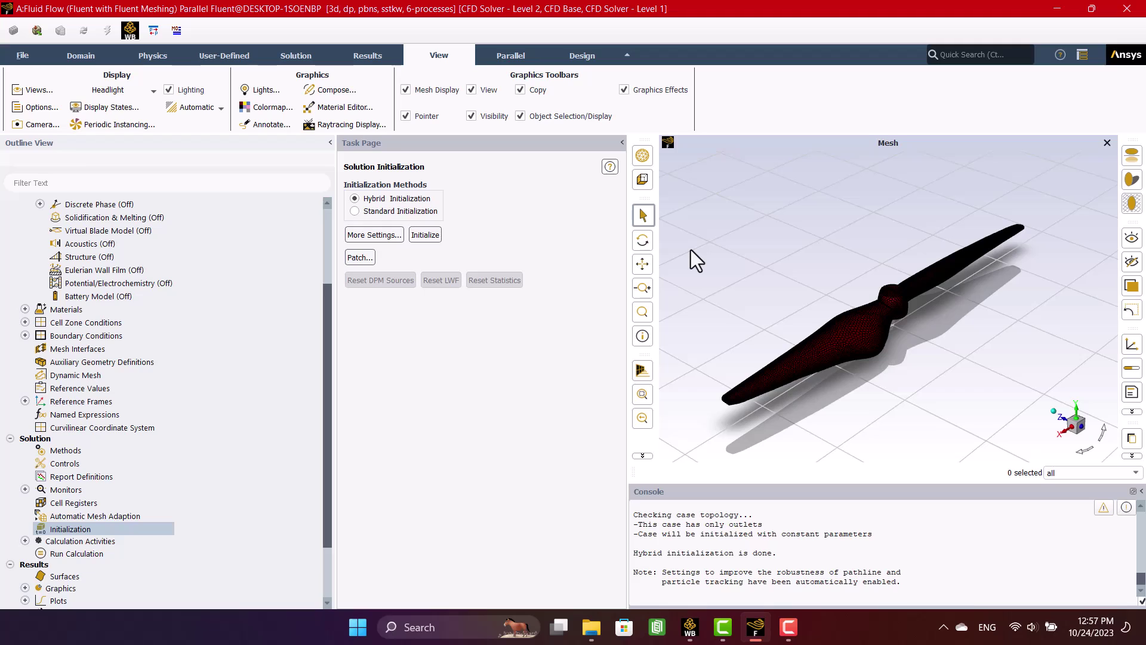
scroll(38, 566, "down", 2)
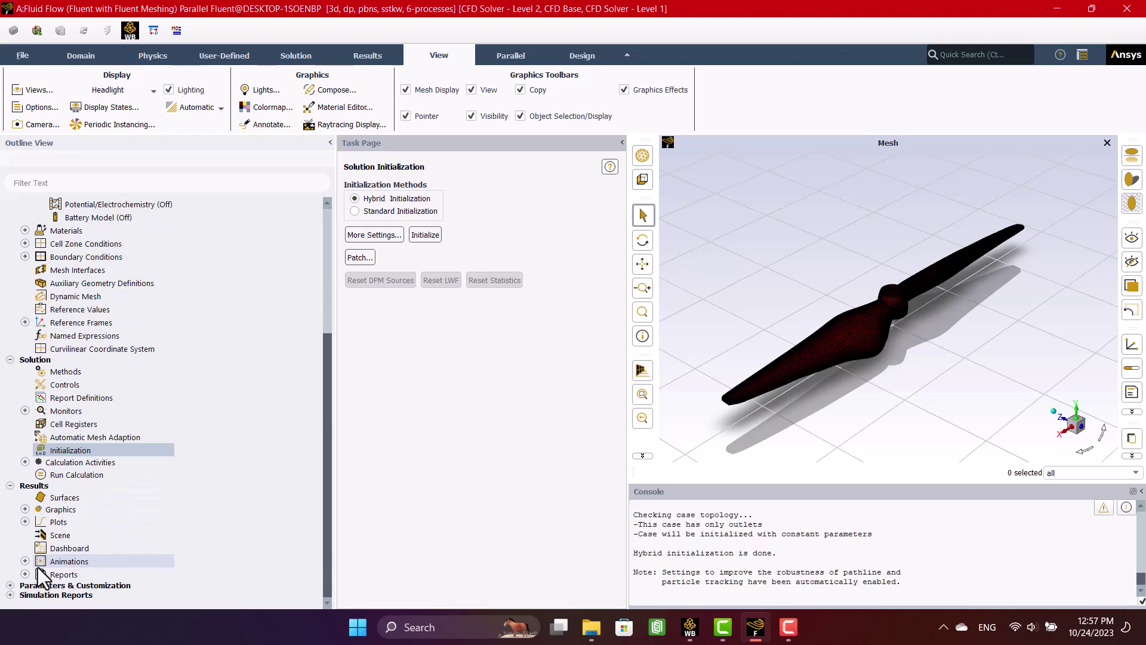
left_click(25, 510)
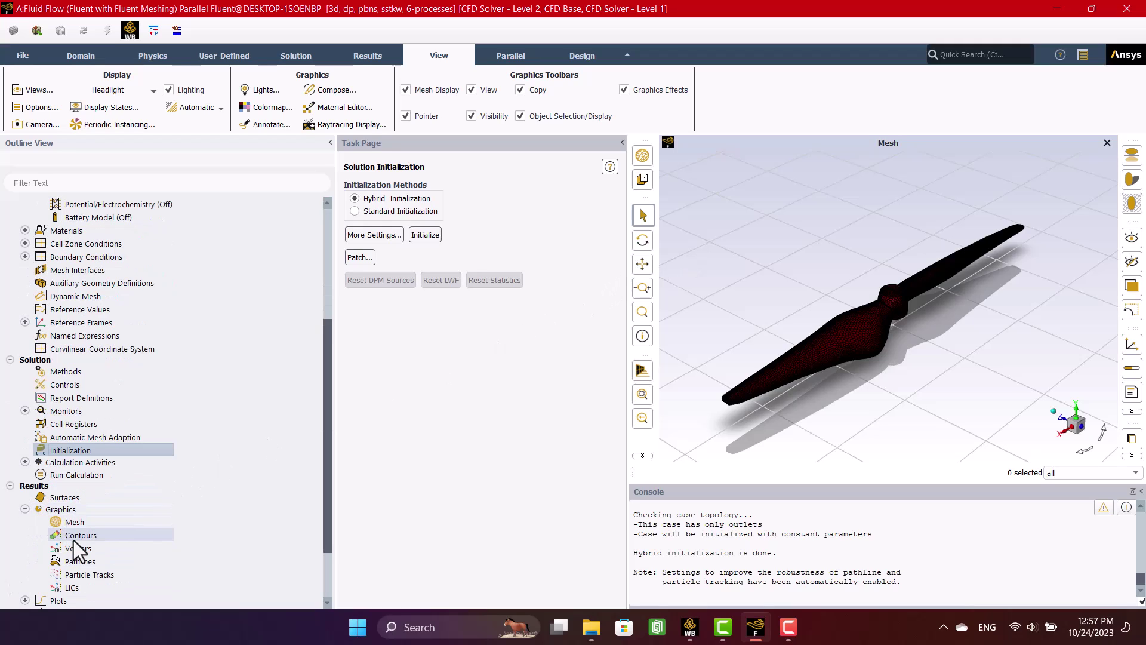
right_click(79, 536)
left_click(87, 555)
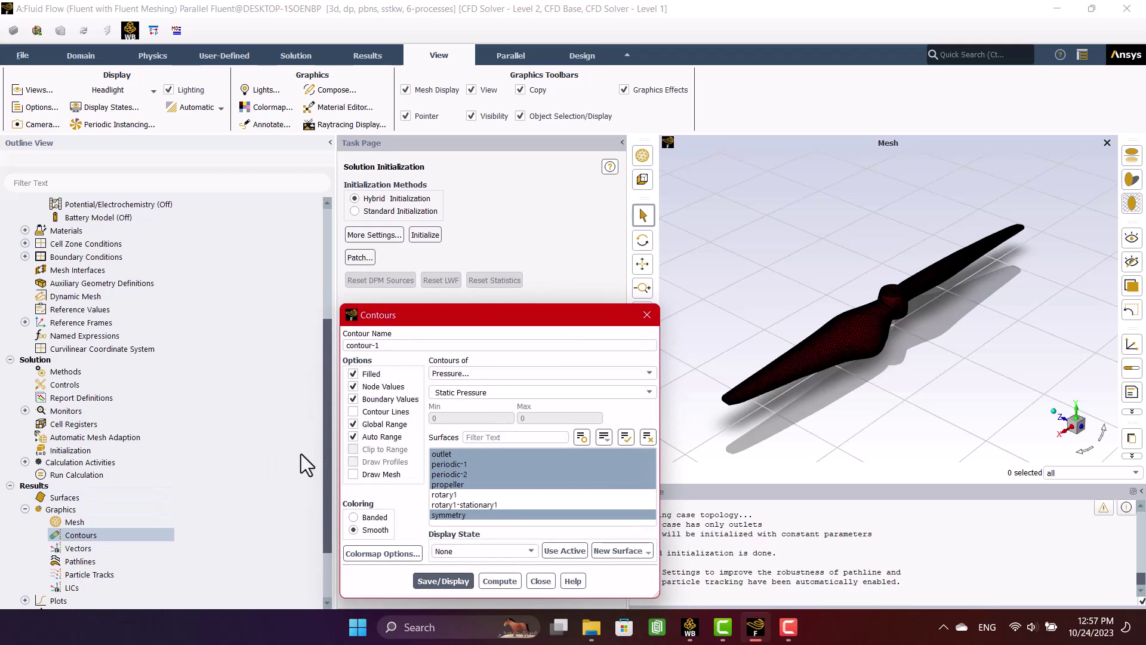
- Switch the contour quantity from pressure to Velocity Magnitude and deselect all surfaces
left_click(501, 376)
left_click(490, 404)
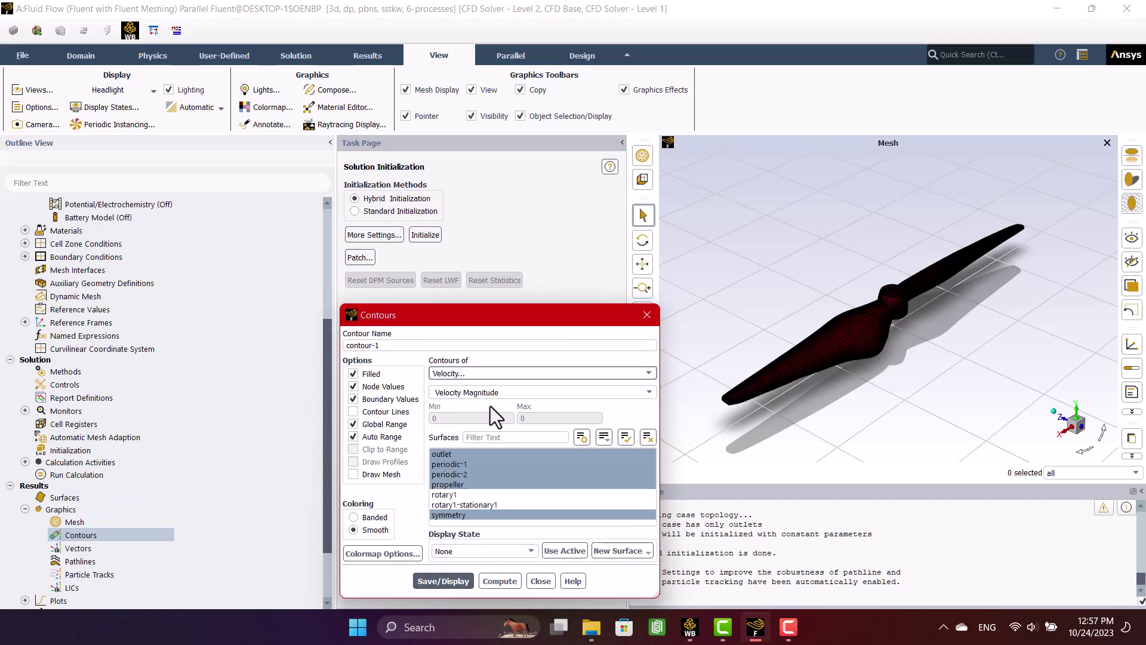
left_click(647, 437)
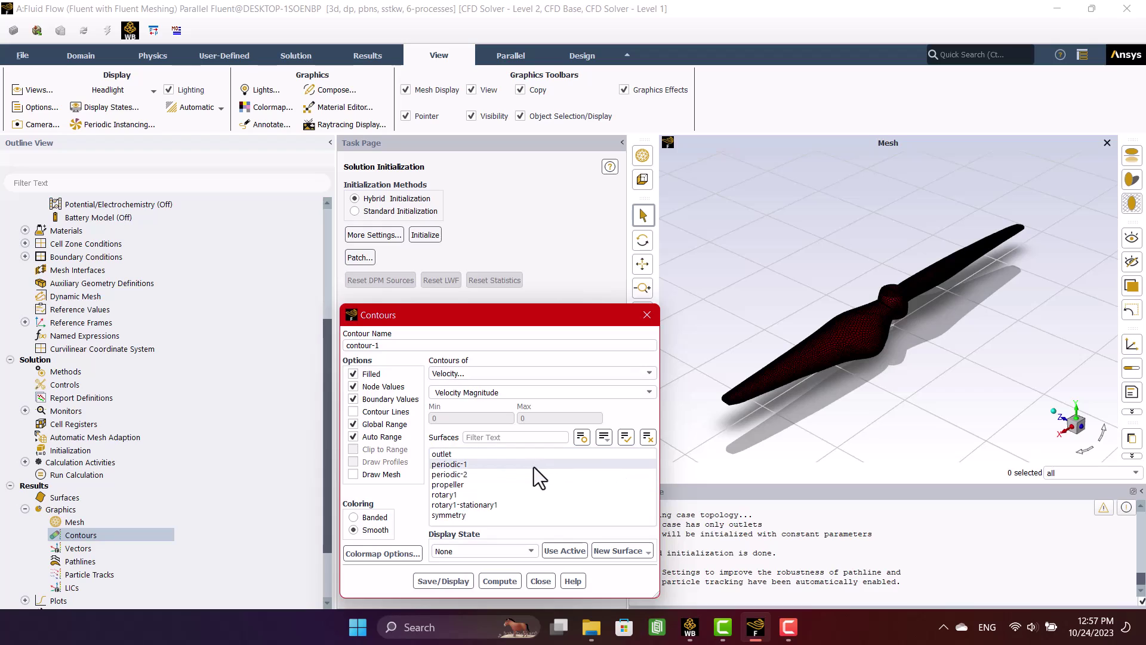
left_click(618, 550)
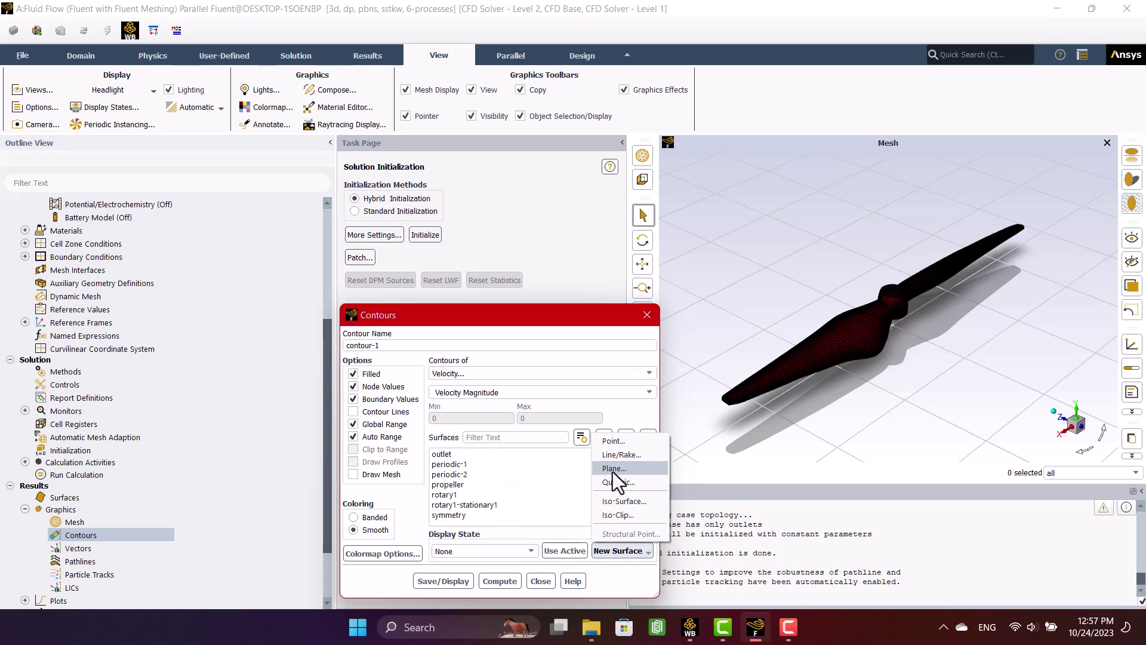
- Create an XY Plane surface, plane-7, at Z = 0 m
left_click(614, 468)
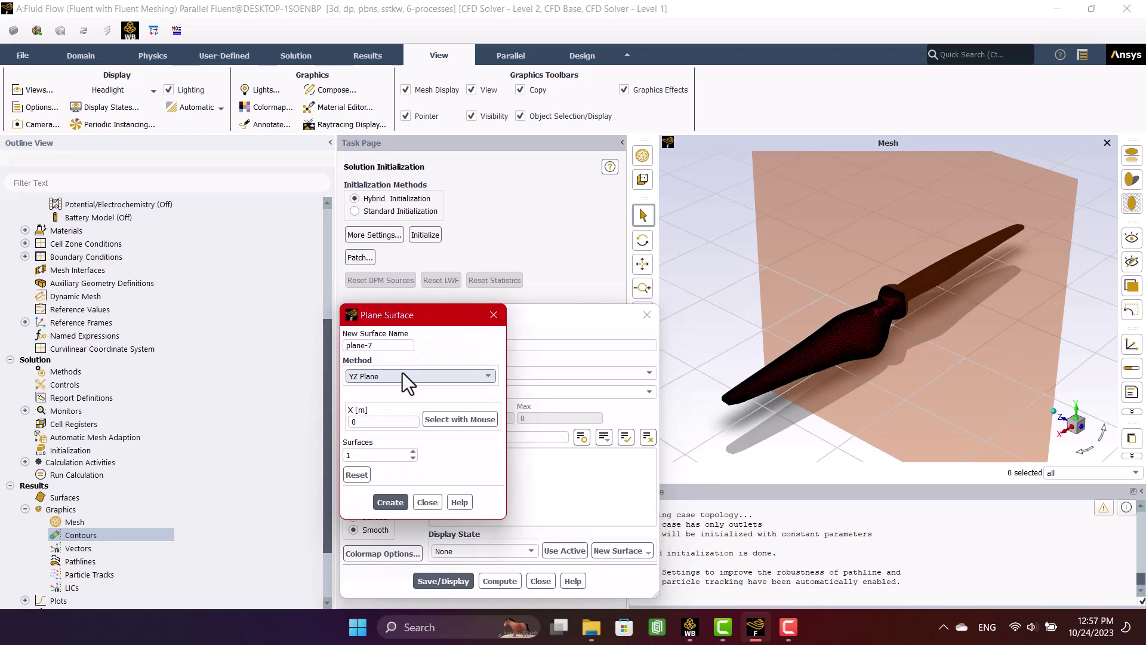
left_click(405, 379)
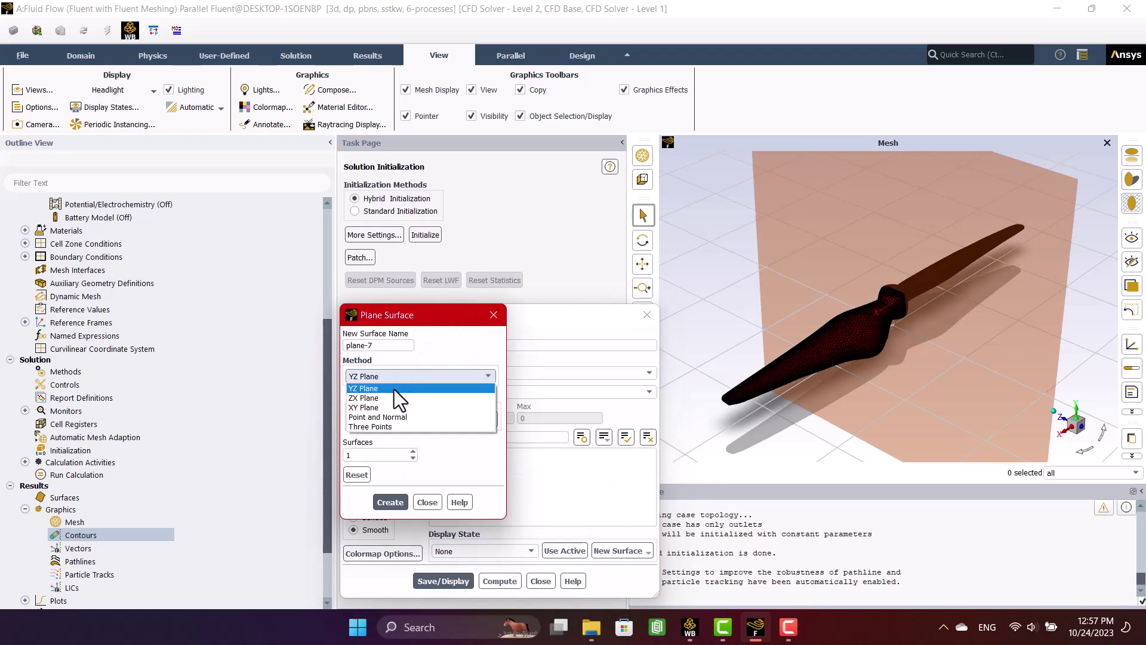
left_click(388, 408)
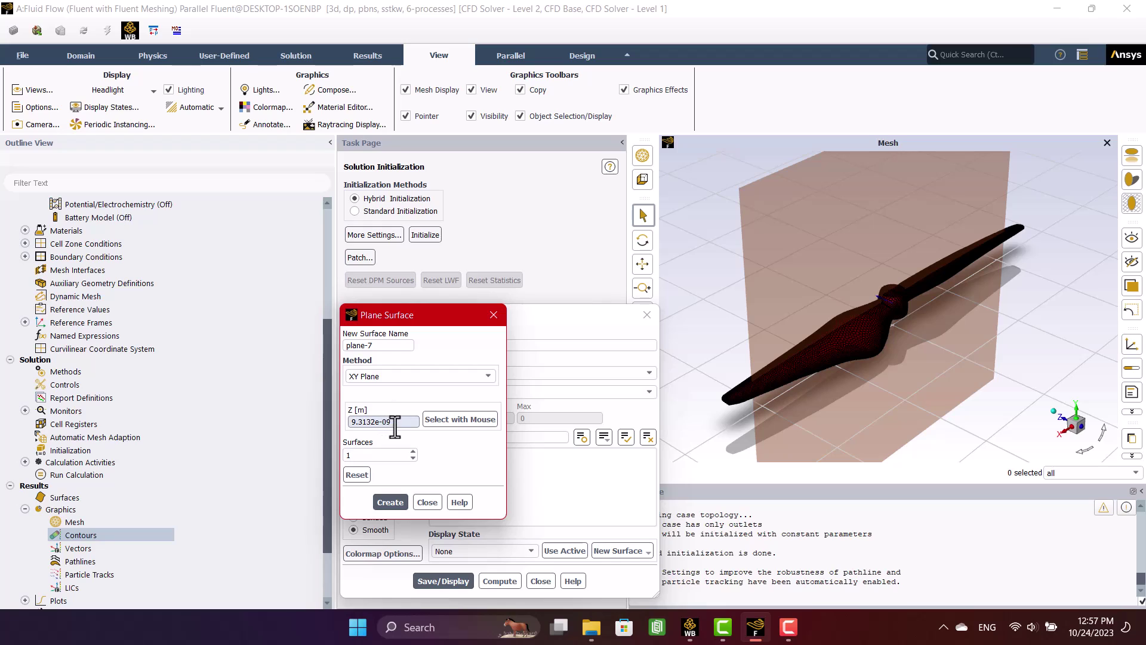
left_click_drag(395, 420, 248, 428)
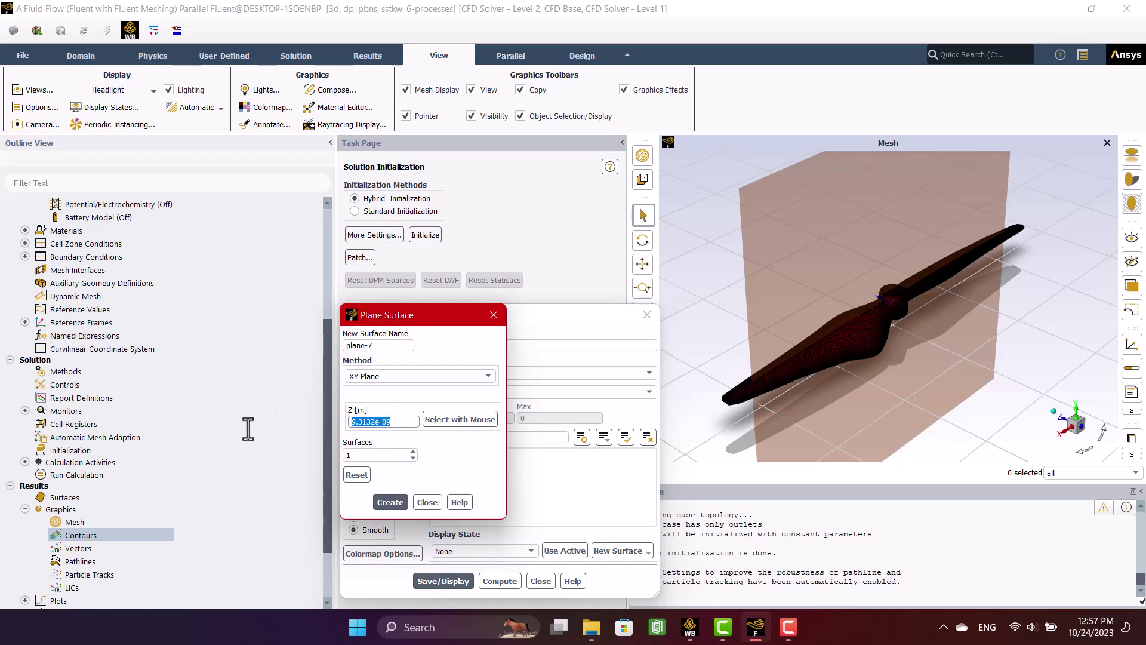
left_click(461, 476)
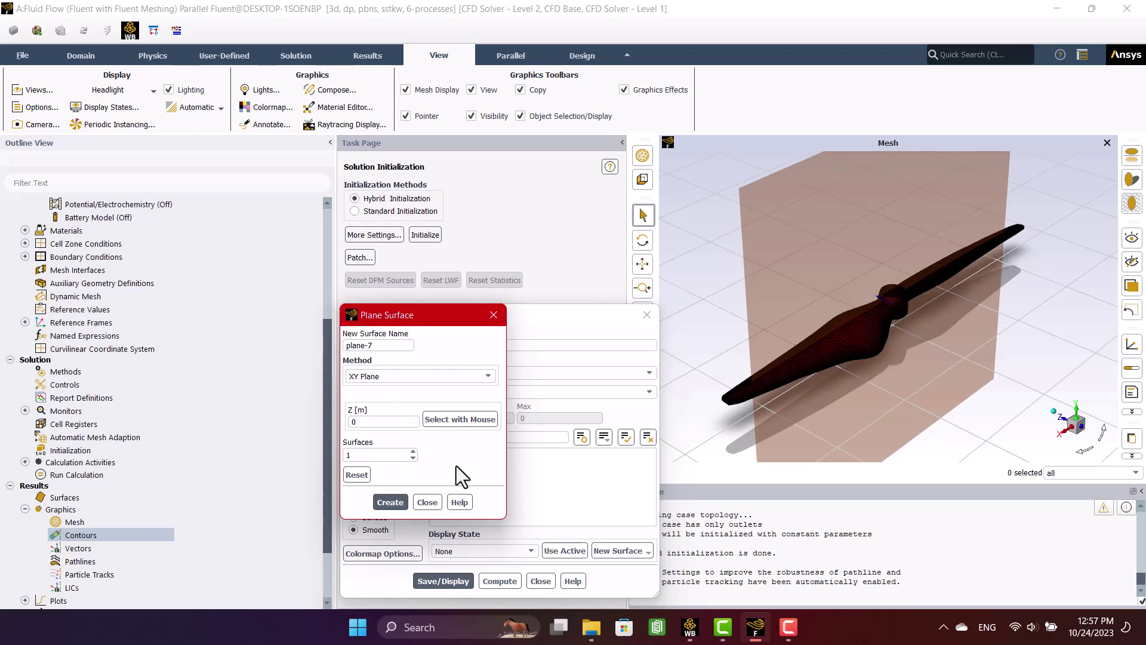
left_click(390, 502)
left_click(420, 503)
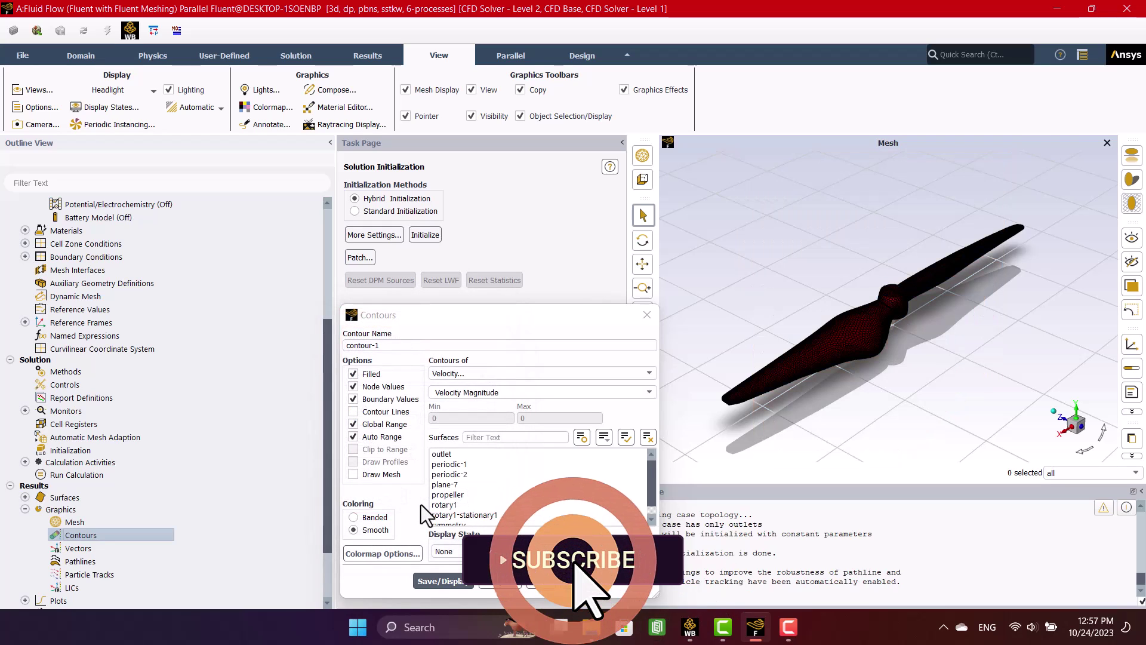
- Plot Velocity Magnitude contours on plane-7 and the propeller, viewed side-on
left_click(445, 485)
left_click(448, 494)
left_click(446, 584)
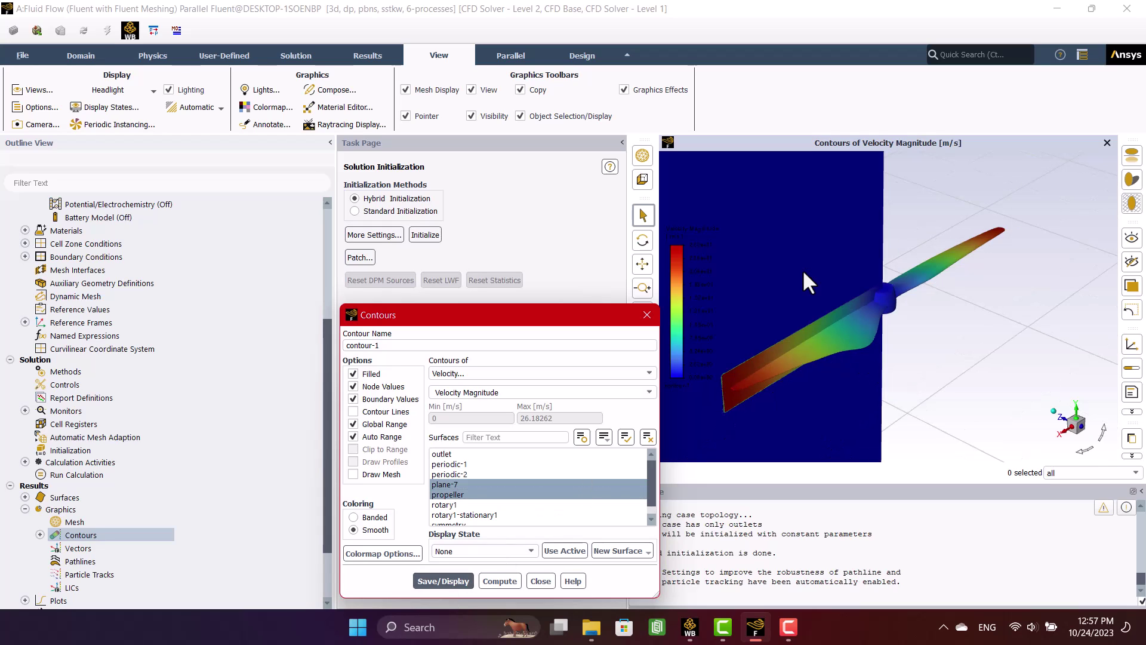
mouse_move(911, 376)
left_mouse_down()
mouse_move(870, 326)
mouse_move(755, 290)
mouse_move(775, 325)
mouse_move(740, 365)
left_mouse_up()
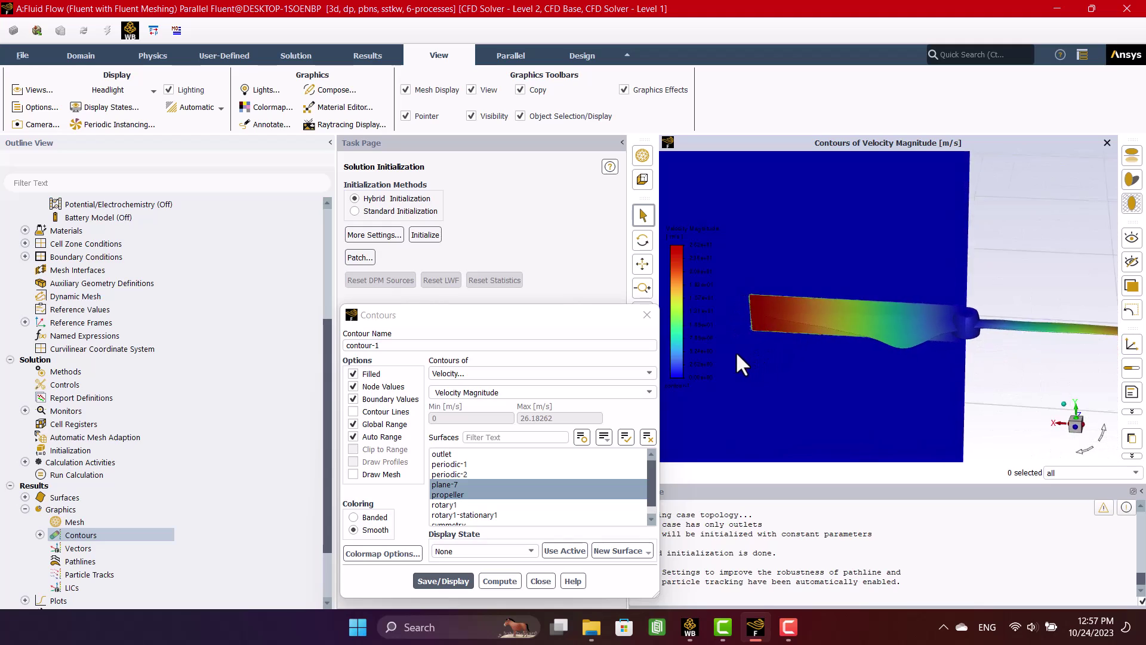
left_click(648, 314)
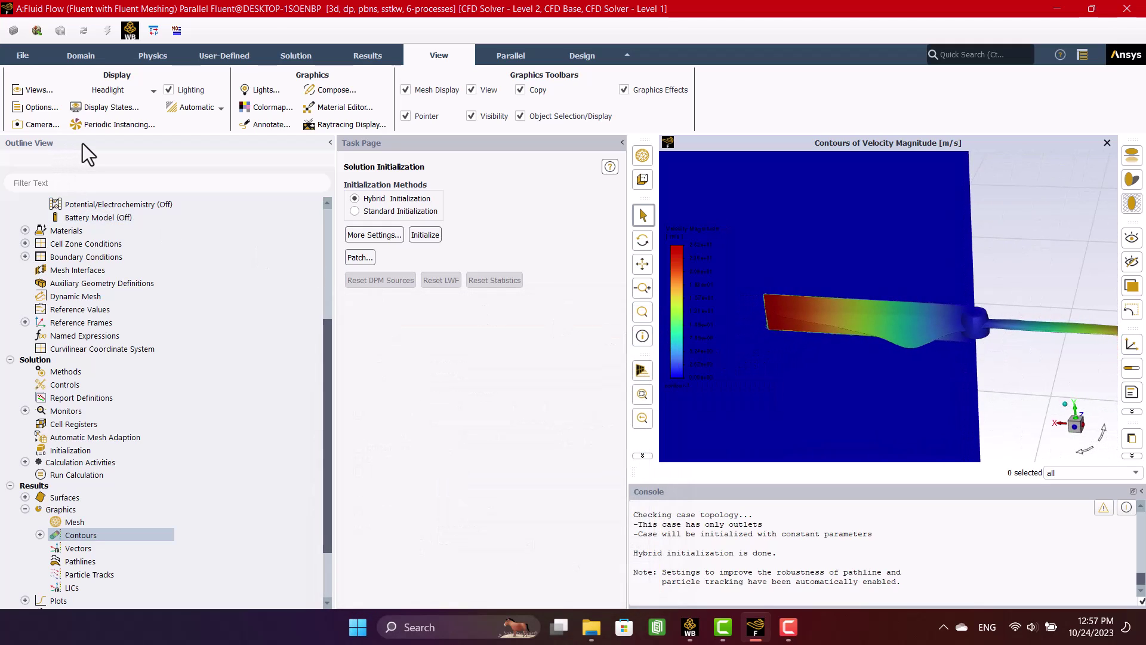
- Toggle the symmetry mirror plane in the view settings and apply it
left_click(39, 90)
left_click(576, 355)
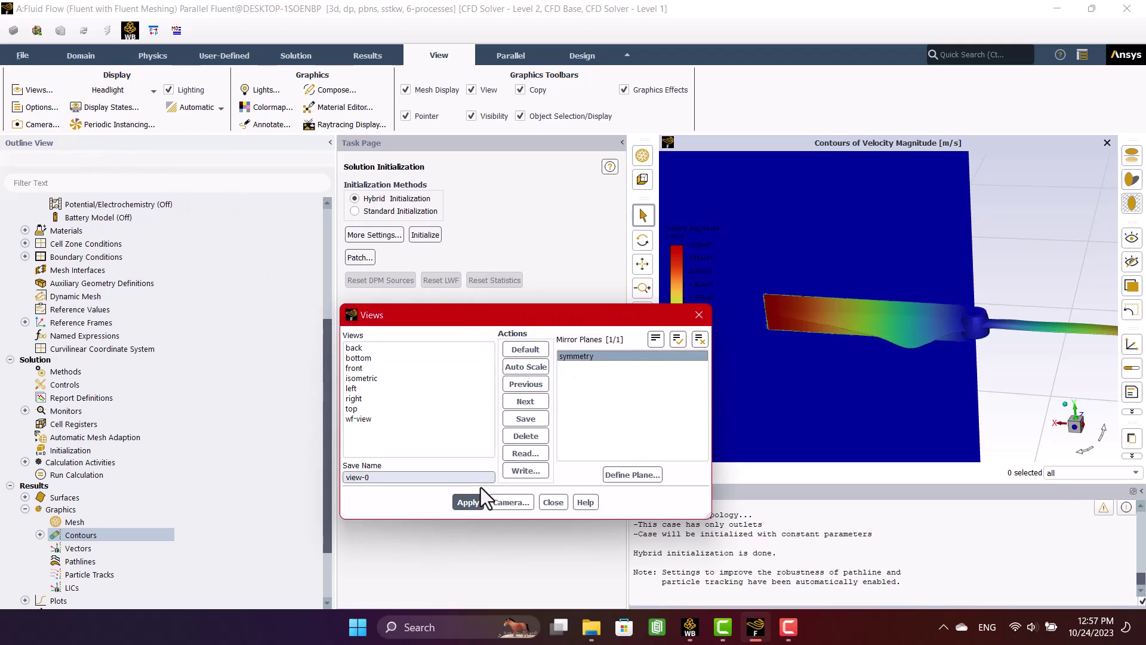
left_click(468, 503)
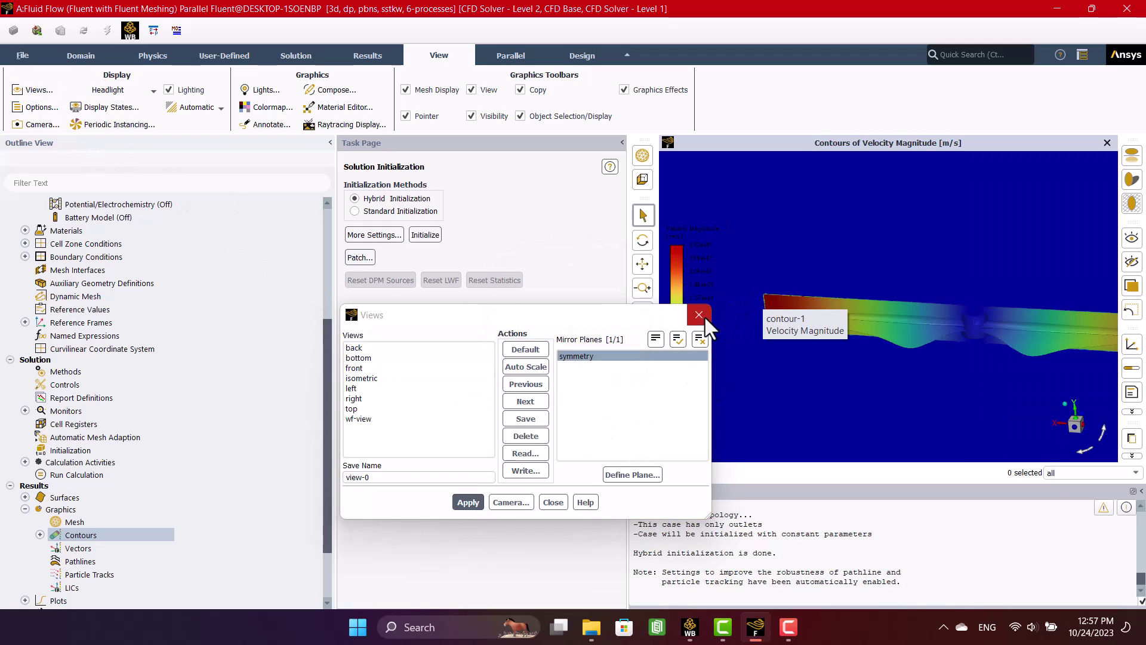
left_click(699, 315)
mouse_move(882, 261)
left_mouse_down()
mouse_move(888, 402)
mouse_move(897, 297)
left_mouse_up()
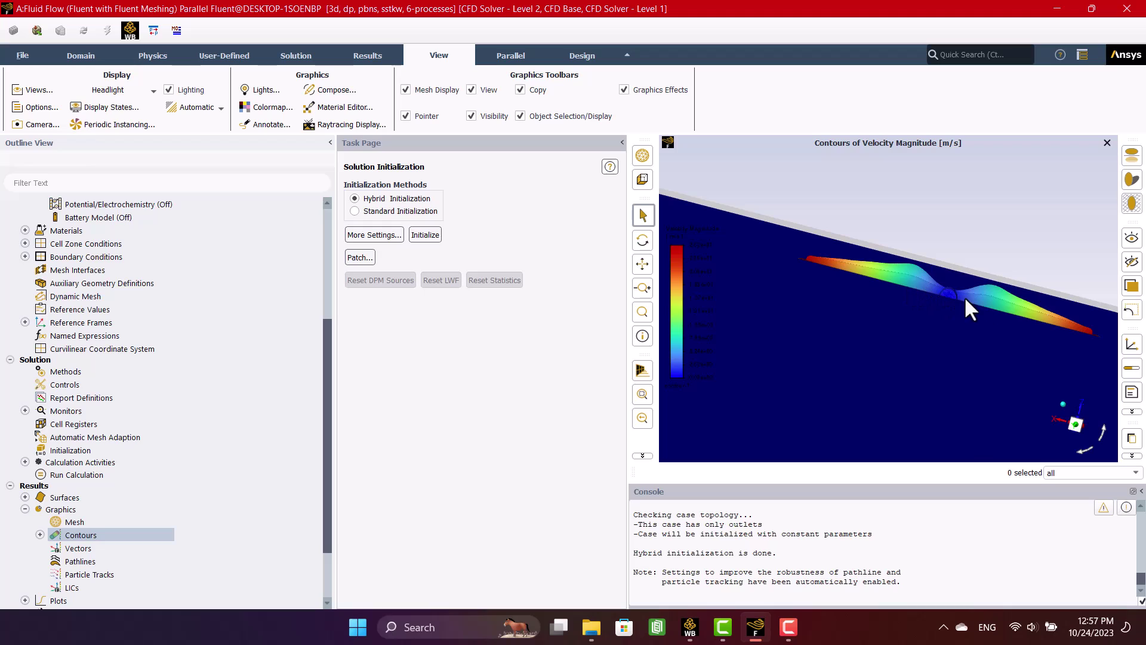
- Repeat rotary1 twice, rotated −180° about the −Y axis, and display the copies
left_click(89, 135)
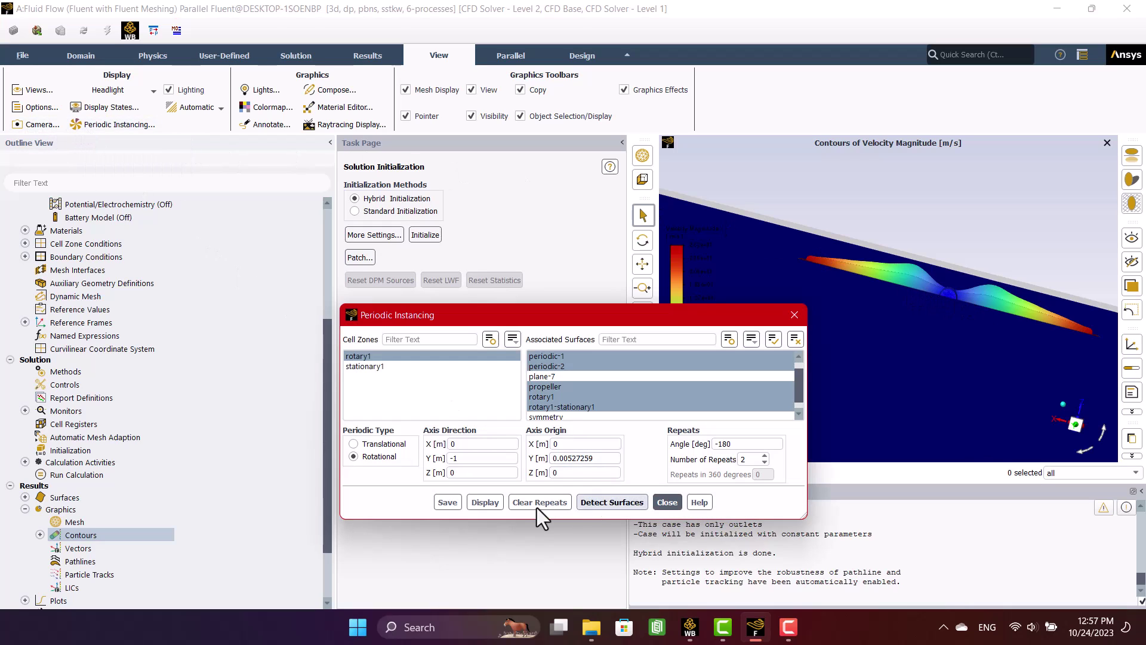
left_click(479, 505)
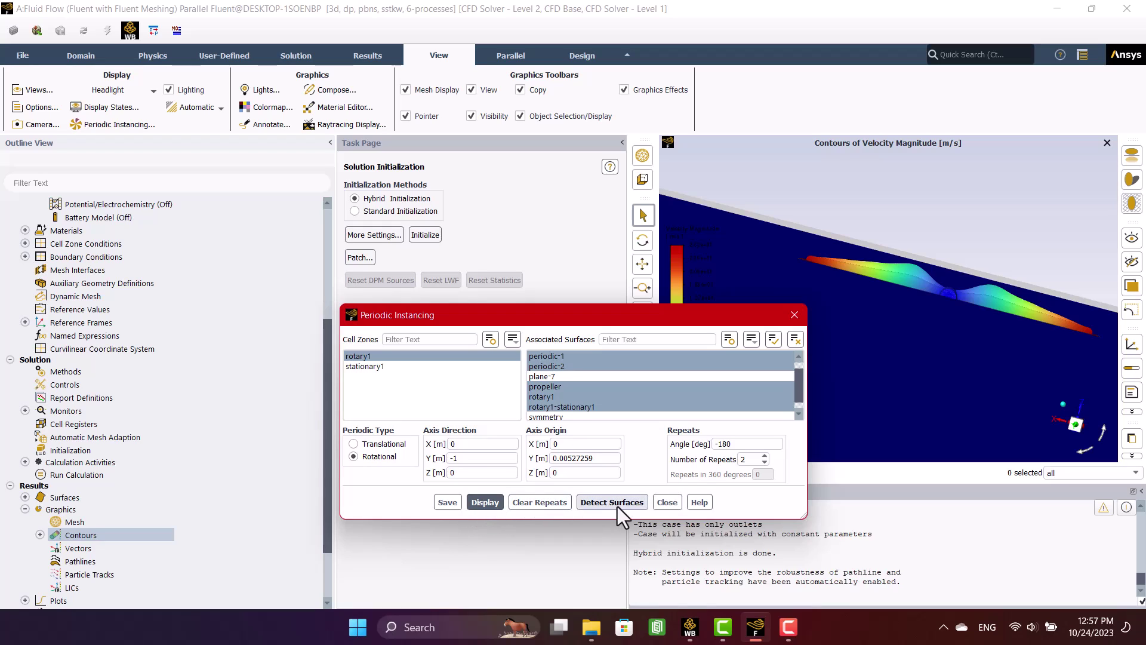
left_click(666, 503)
left_click(40, 535)
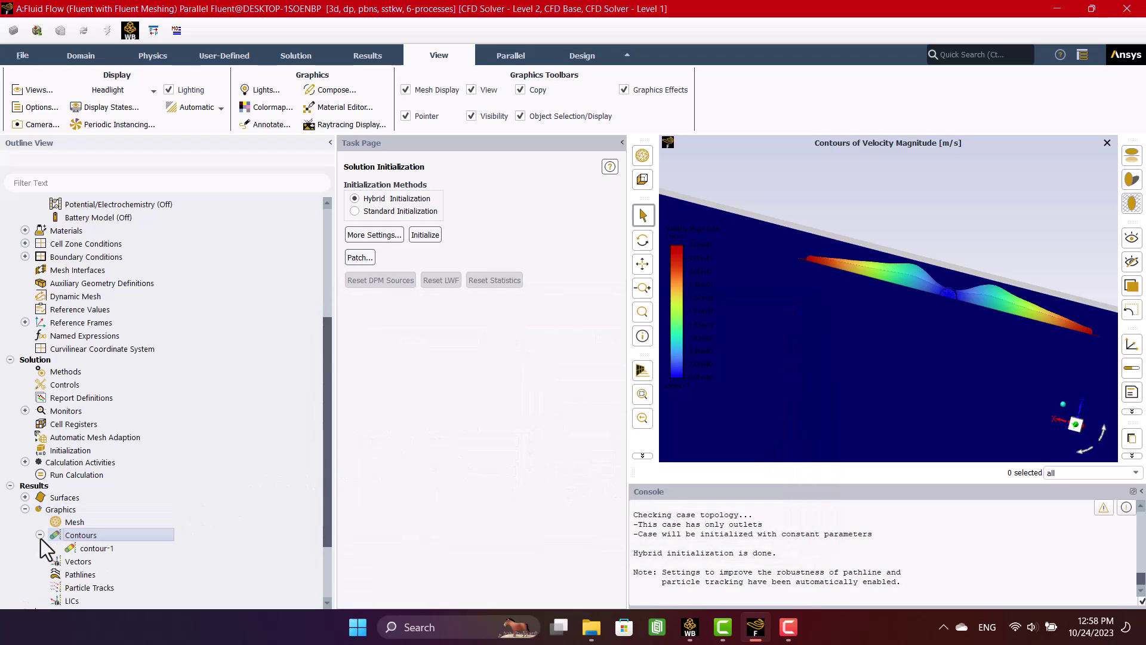
- Redraw contour-1's velocity magnitude on the propeller surface only
double_click(91, 548)
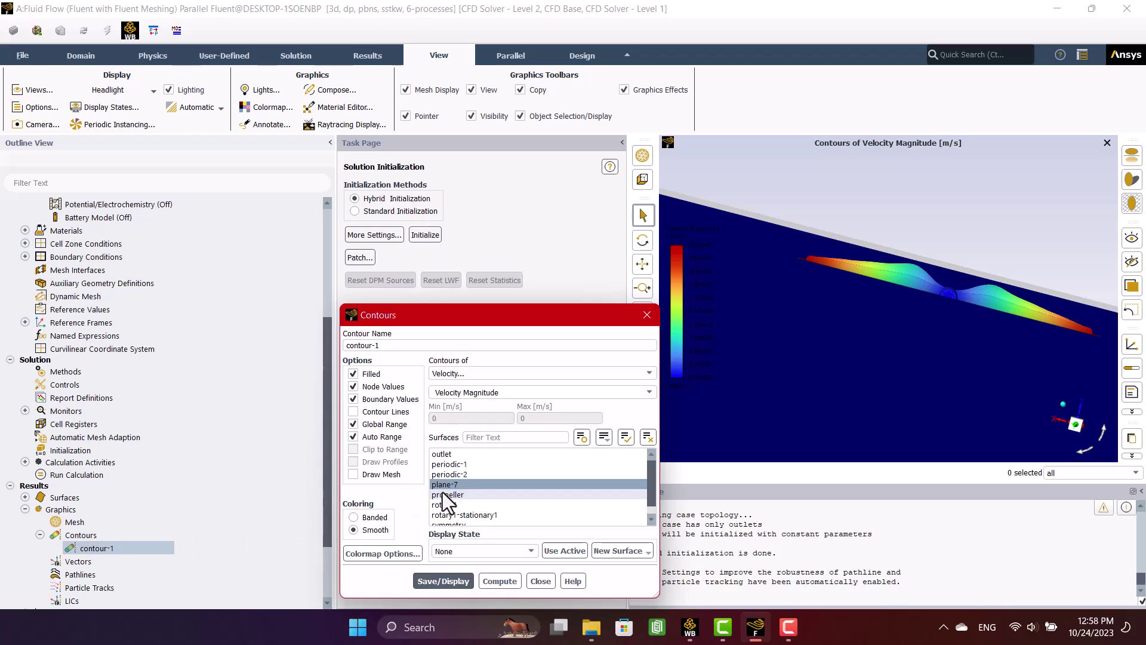
left_click(445, 581)
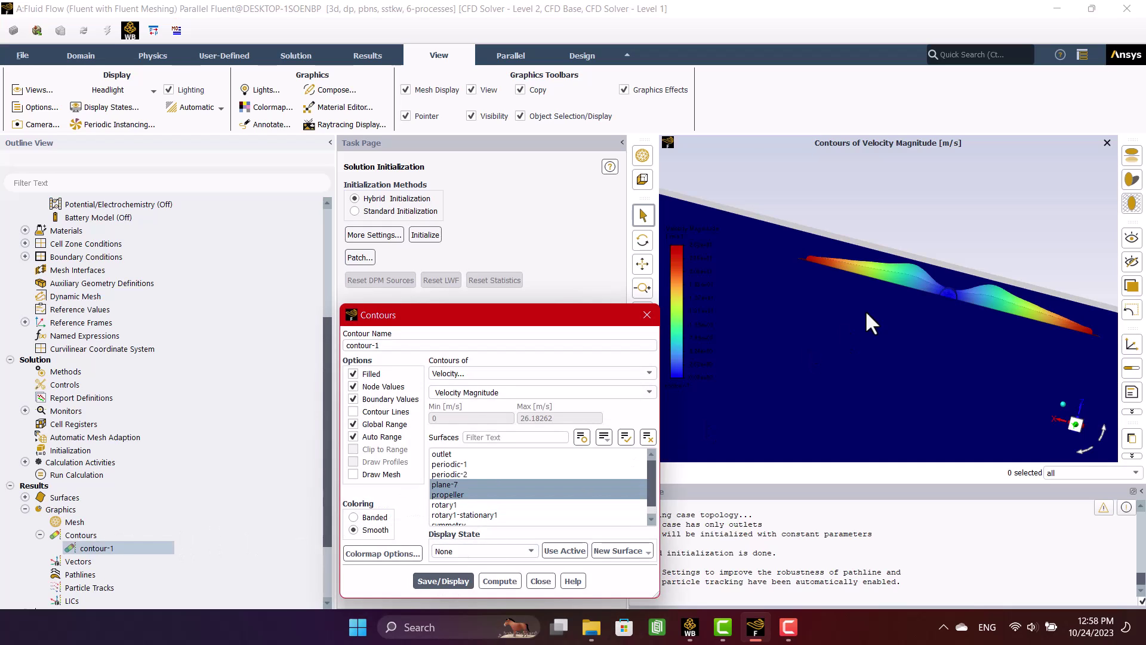
left_click_drag(874, 300, 864, 281)
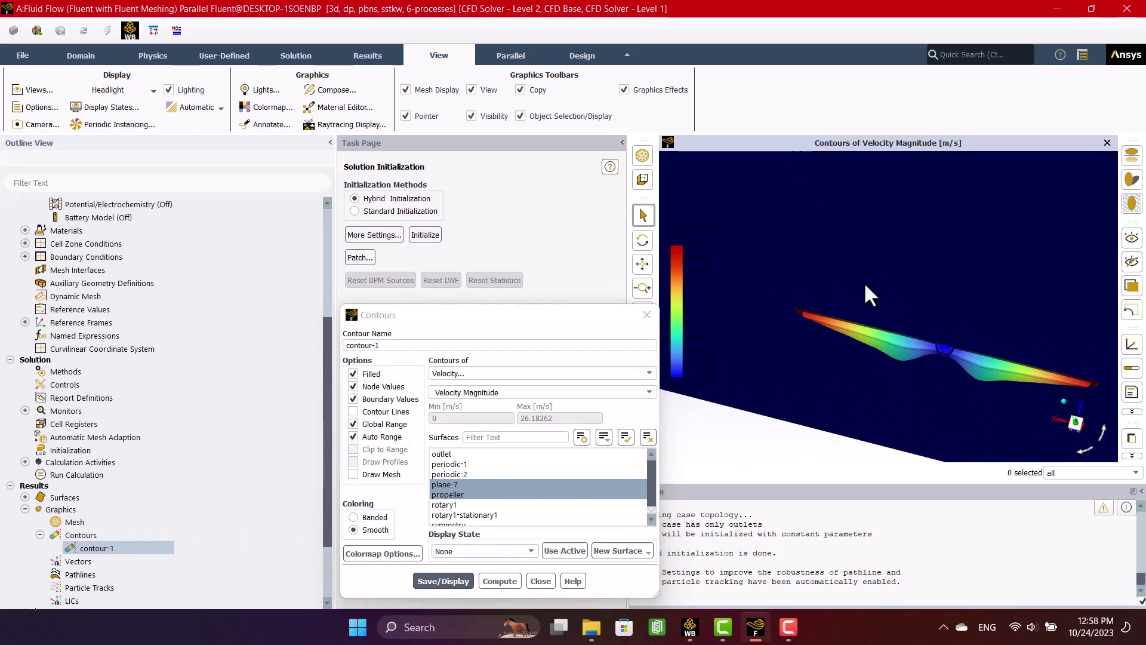
left_click(445, 487)
left_click(443, 581)
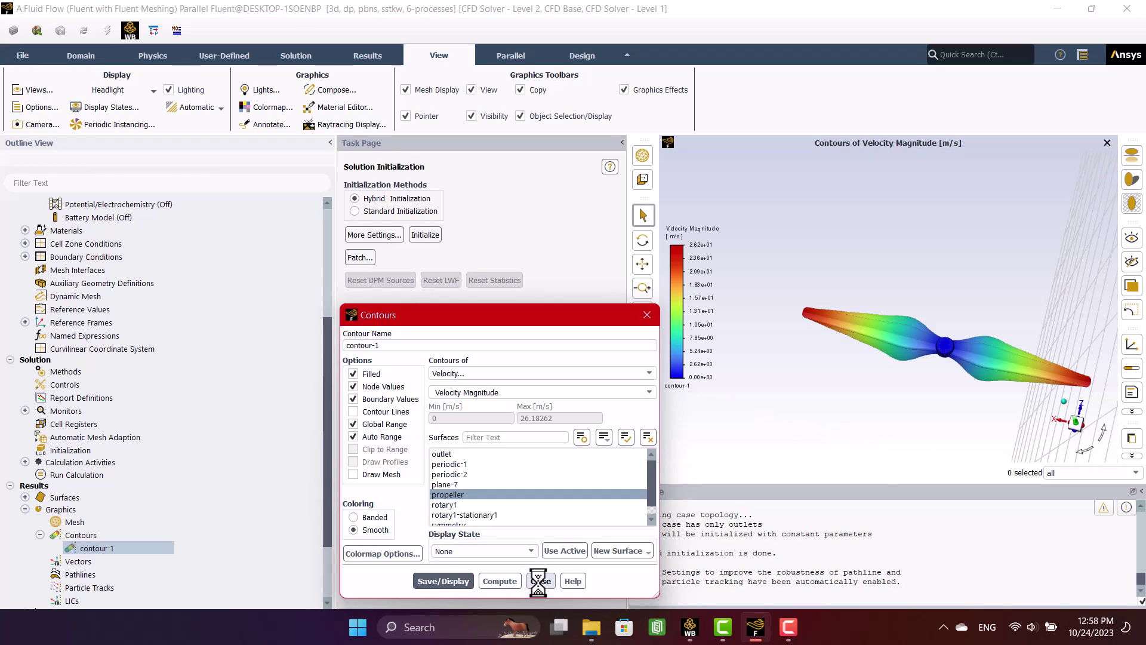
left_click(539, 581)
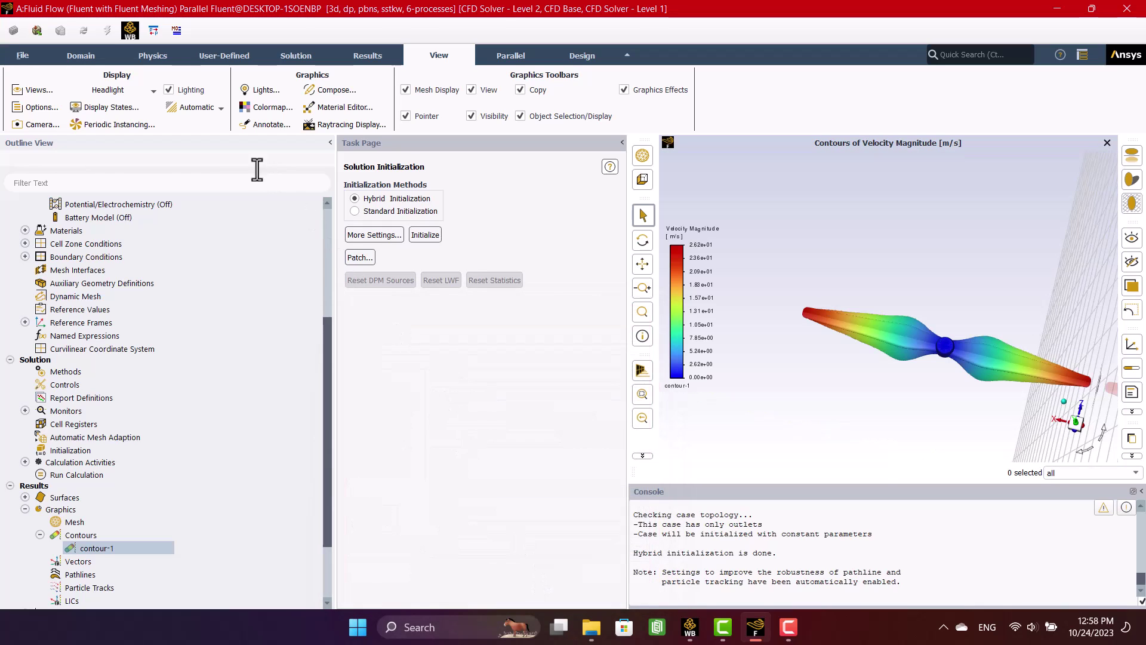
- Reapply the view settings so the full propeller contour is framed
left_click(39, 90)
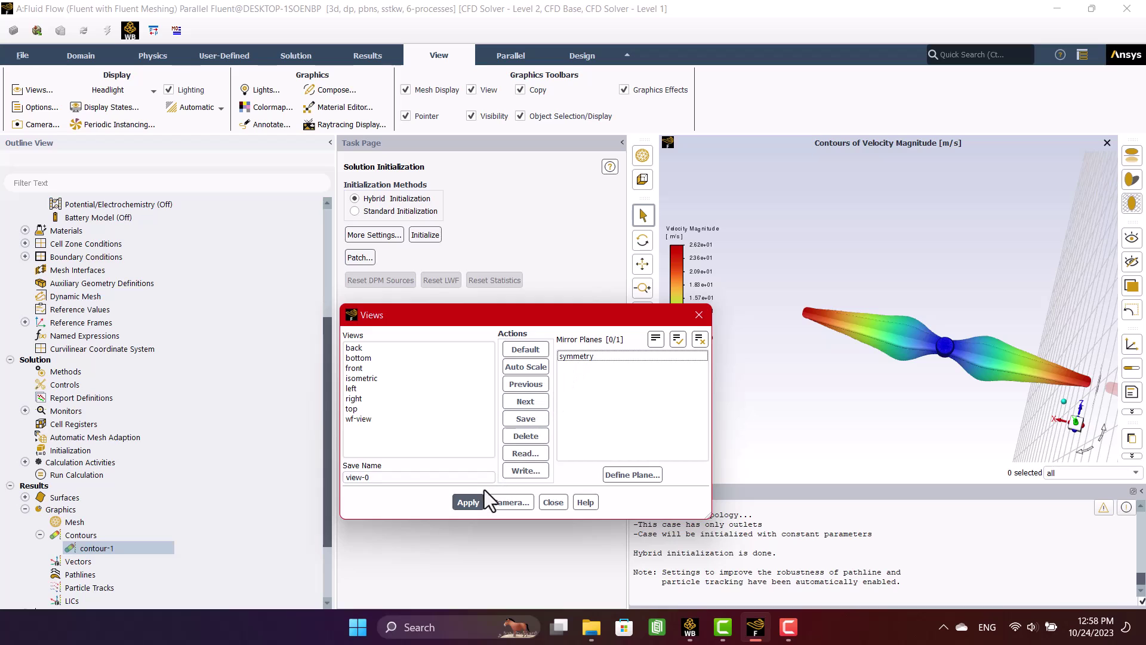
left_click(472, 501)
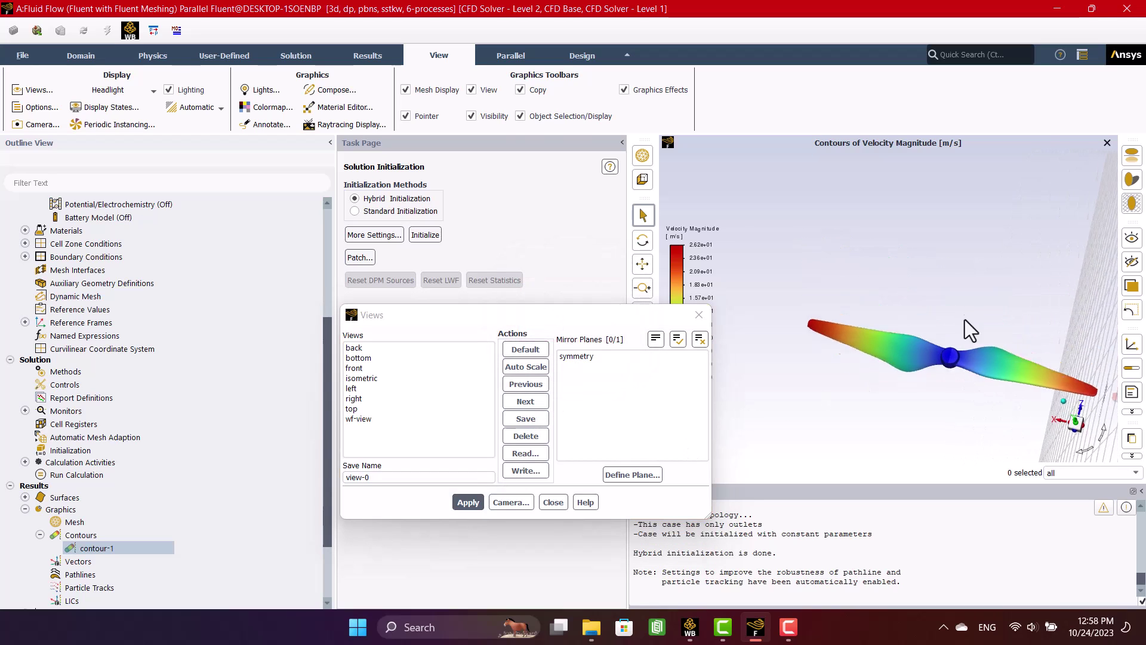
left_click(553, 501)
scroll(917, 347, "down", 3)
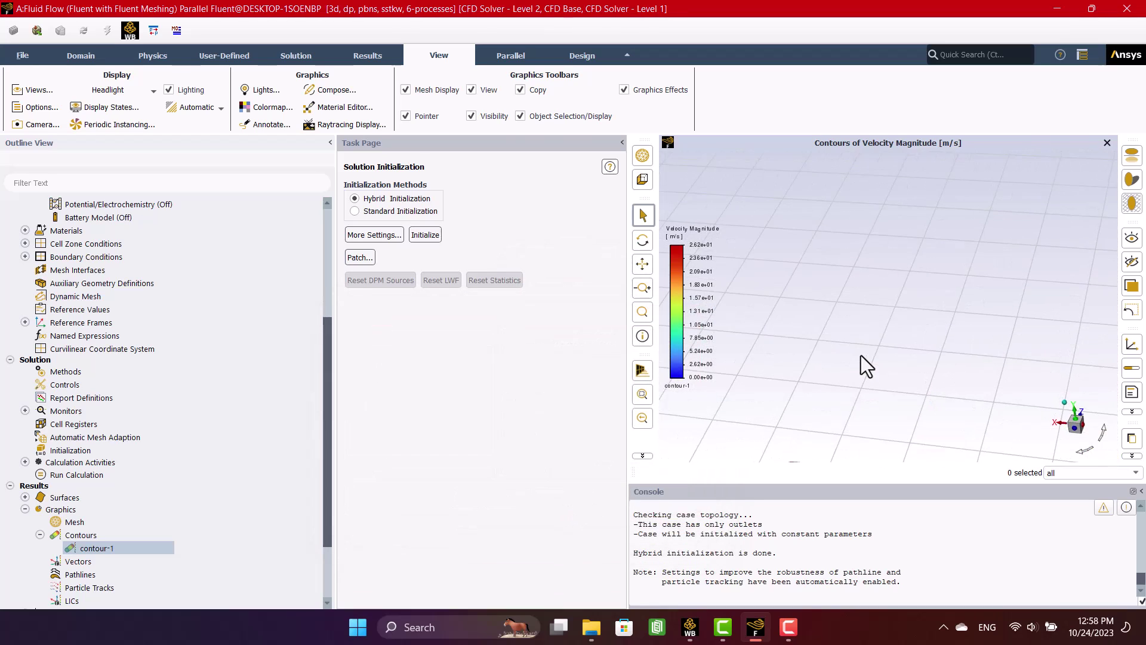
scroll(861, 356, "down", 2)
scroll(861, 295, "down", 2)
scroll(860, 295, "up", 3)
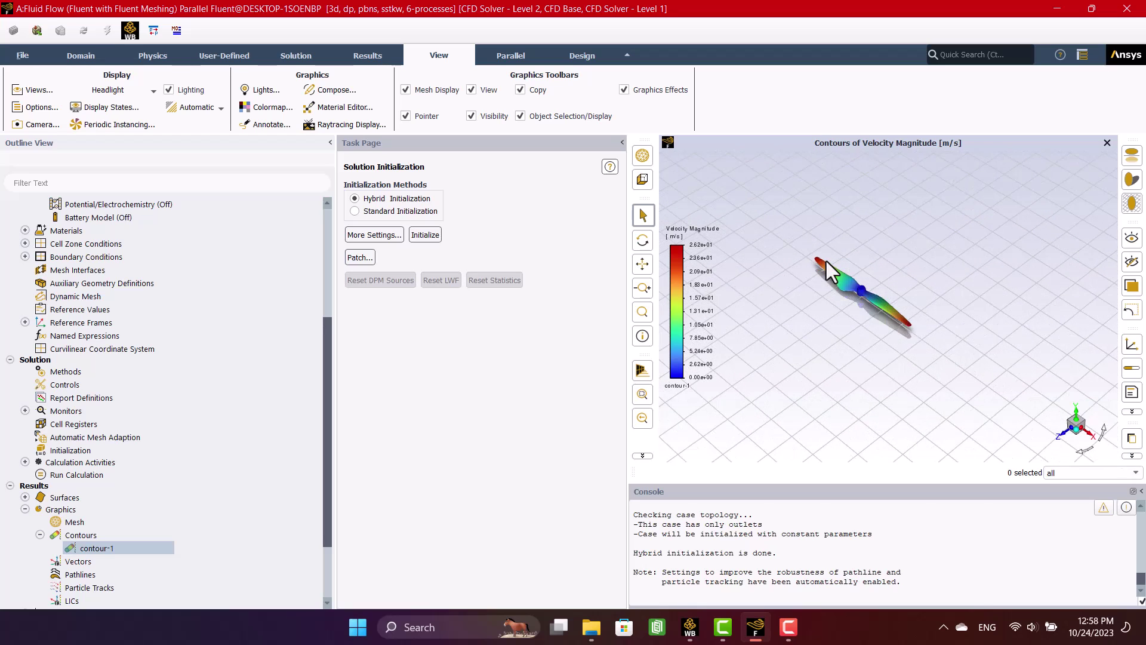
scroll(827, 261, "up", 2)
scroll(60, 526, "down", 3)
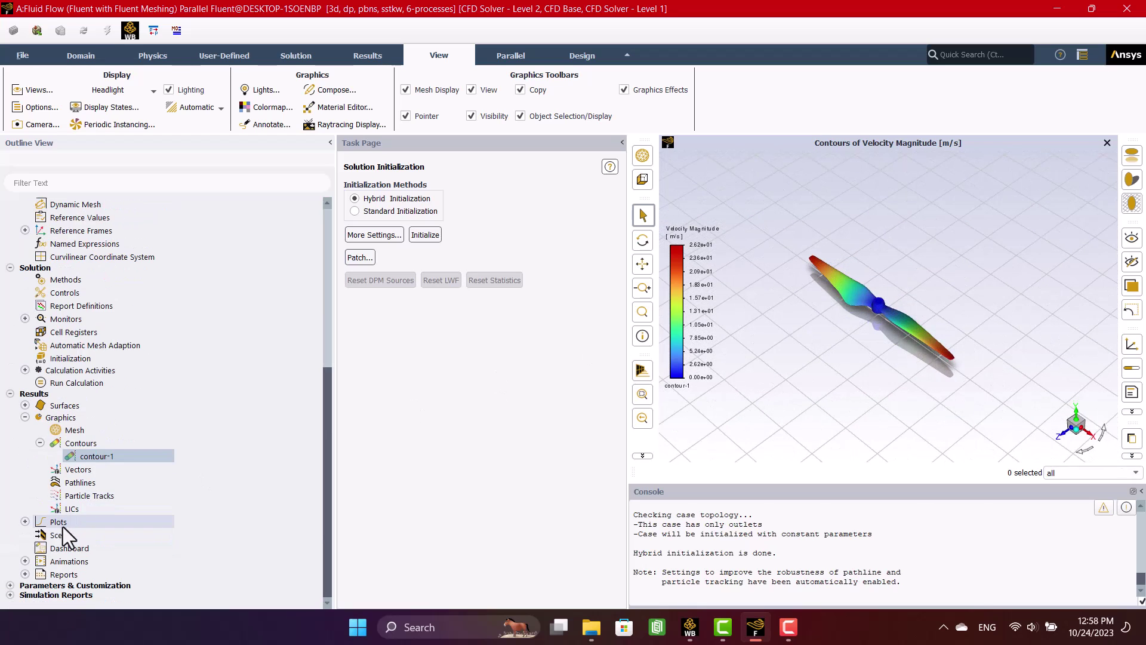
left_click(56, 384)
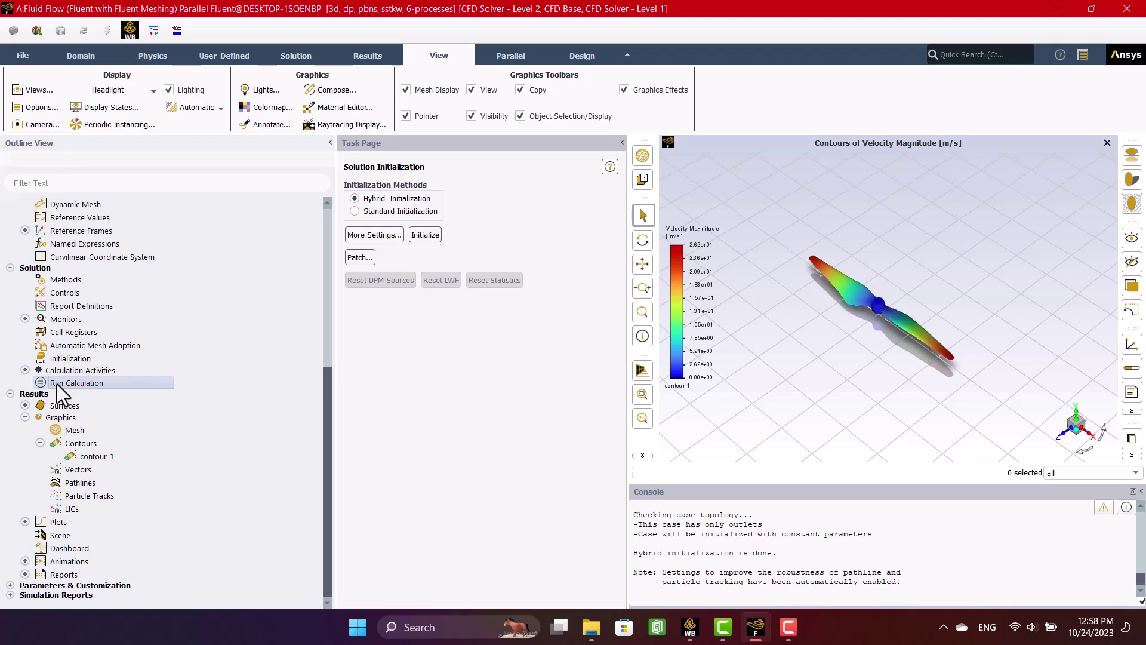
- Run the calculation for 100 more iterations
double_click(57, 384)
left_click(378, 239)
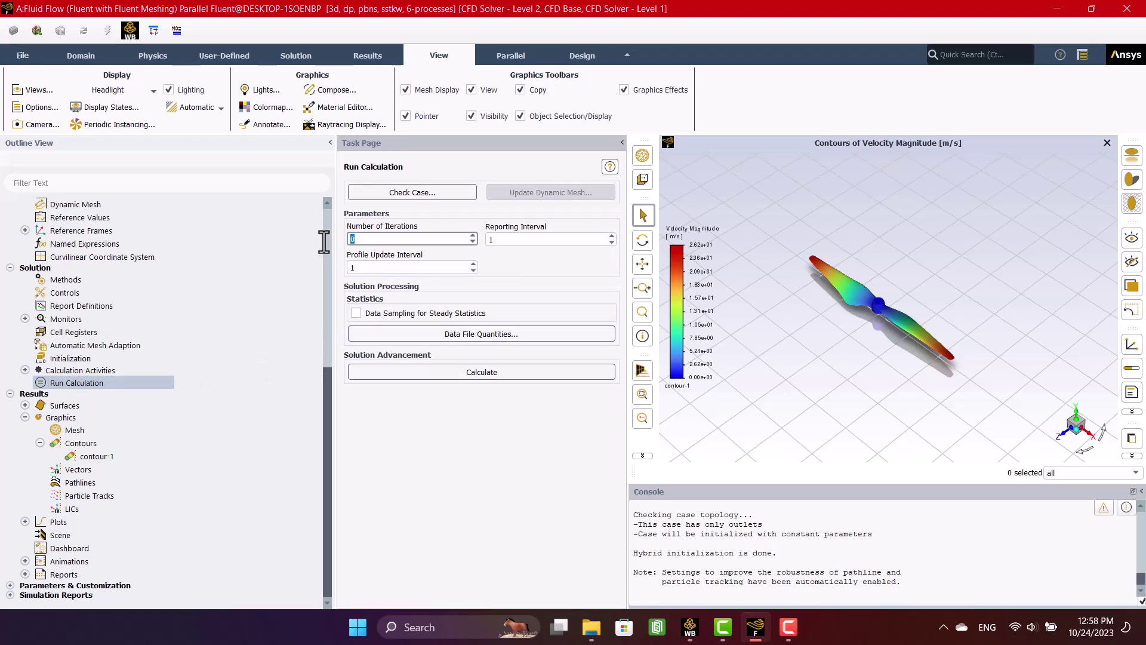
type("100")
left_click(485, 370)
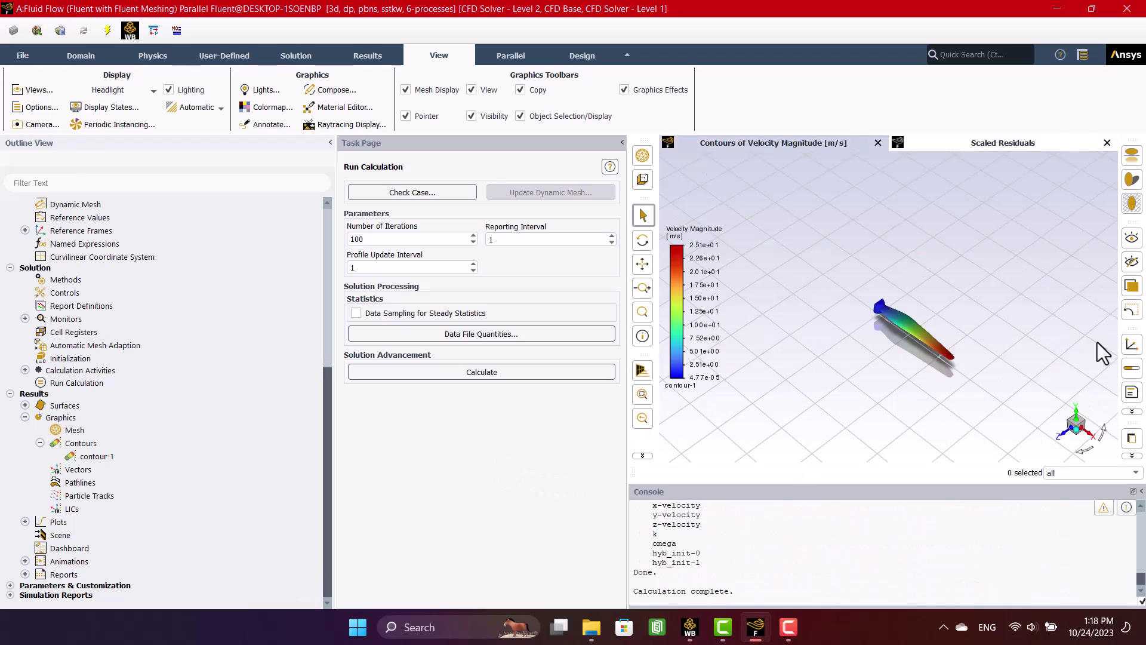
- Review the scaled residuals and final omega value, then reopen contour-1
left_click(1046, 143)
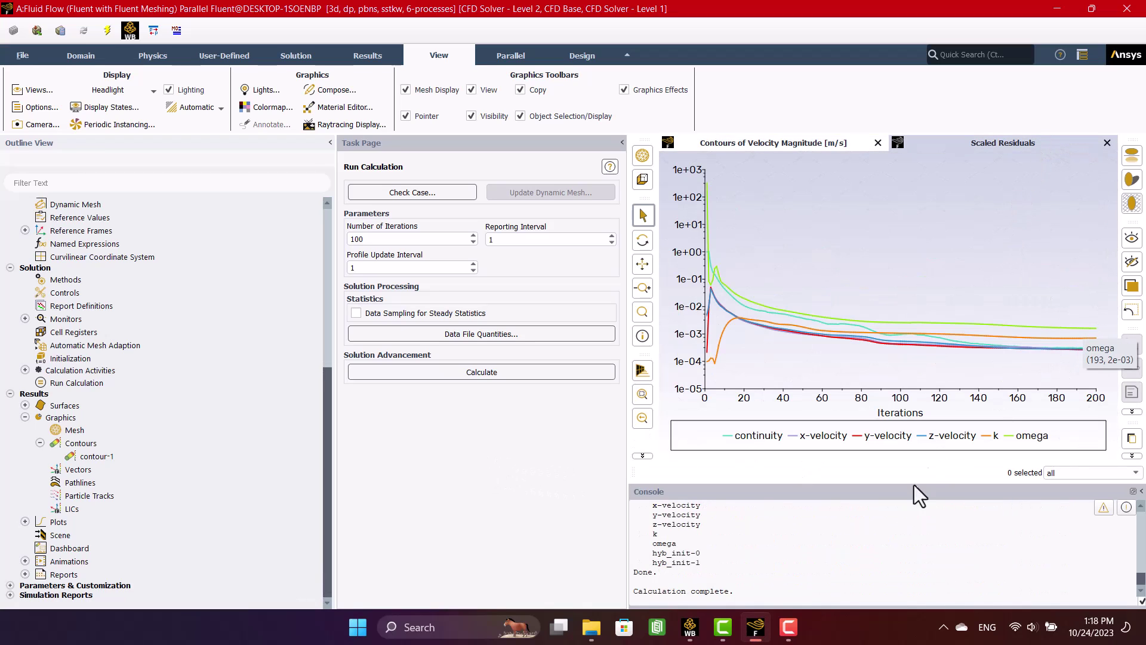
scroll(817, 582, "up", 1)
scroll(816, 582, "up", 3)
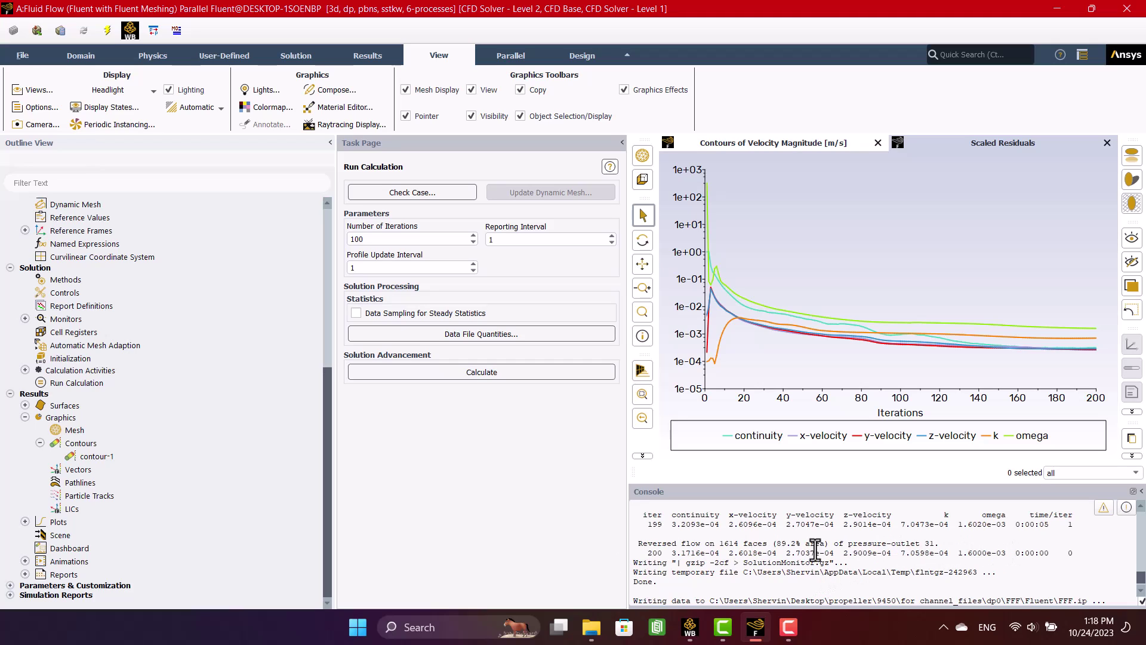
left_click_drag(955, 553, 1006, 554)
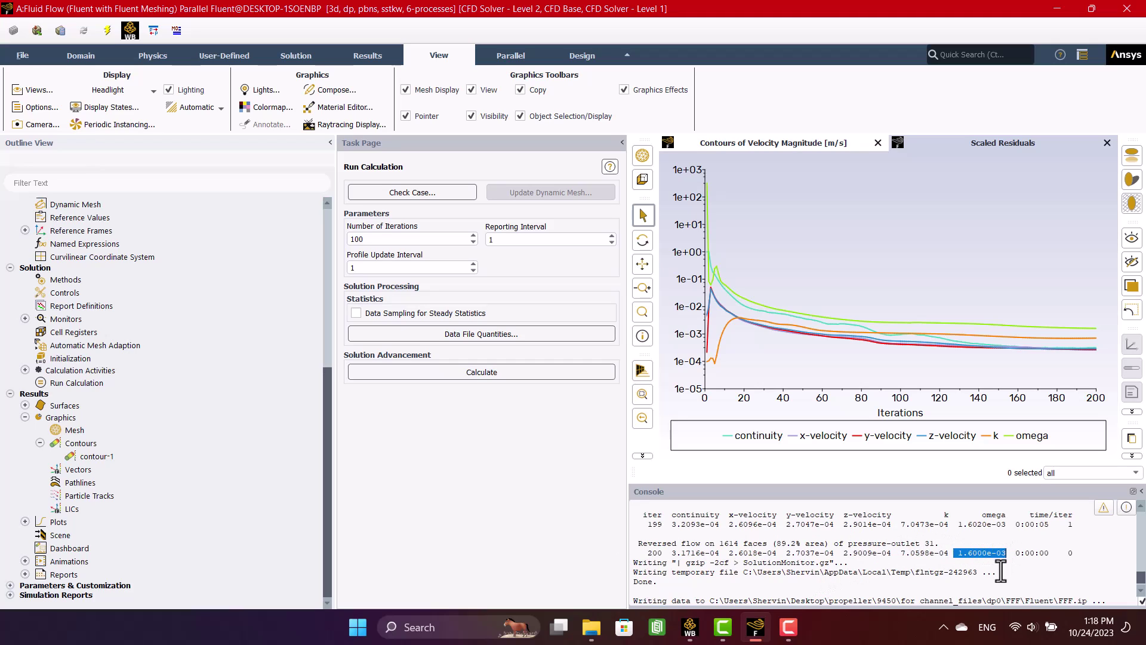
left_click(990, 557)
left_click(95, 457)
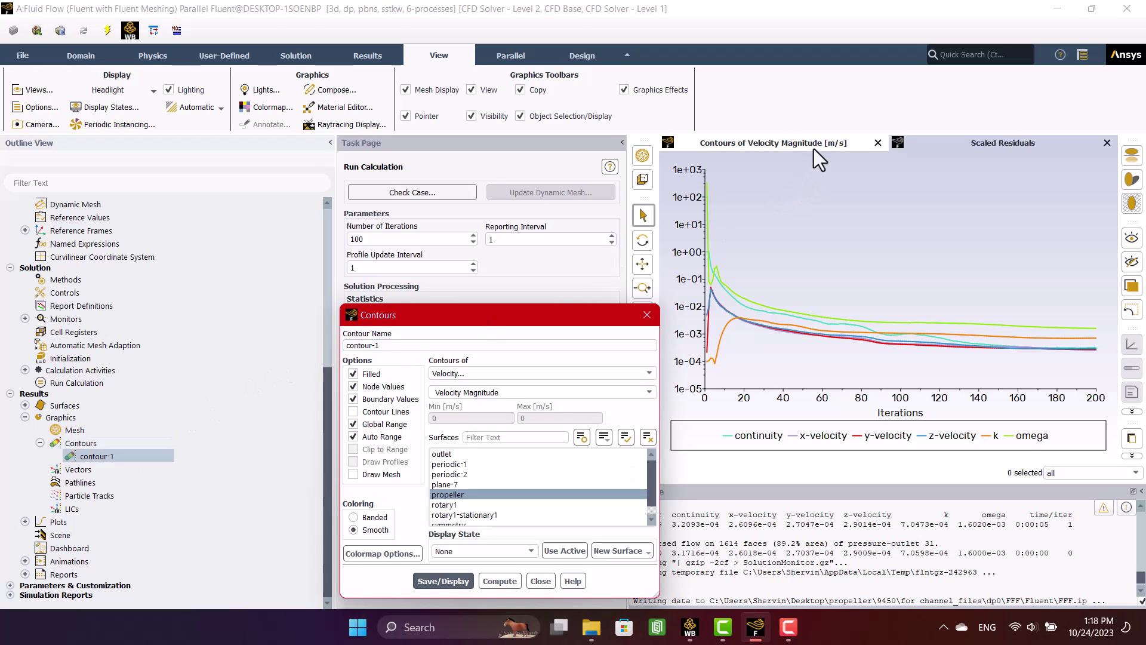
- Redraw the velocity magnitude contour with the converged results
left_click(860, 137)
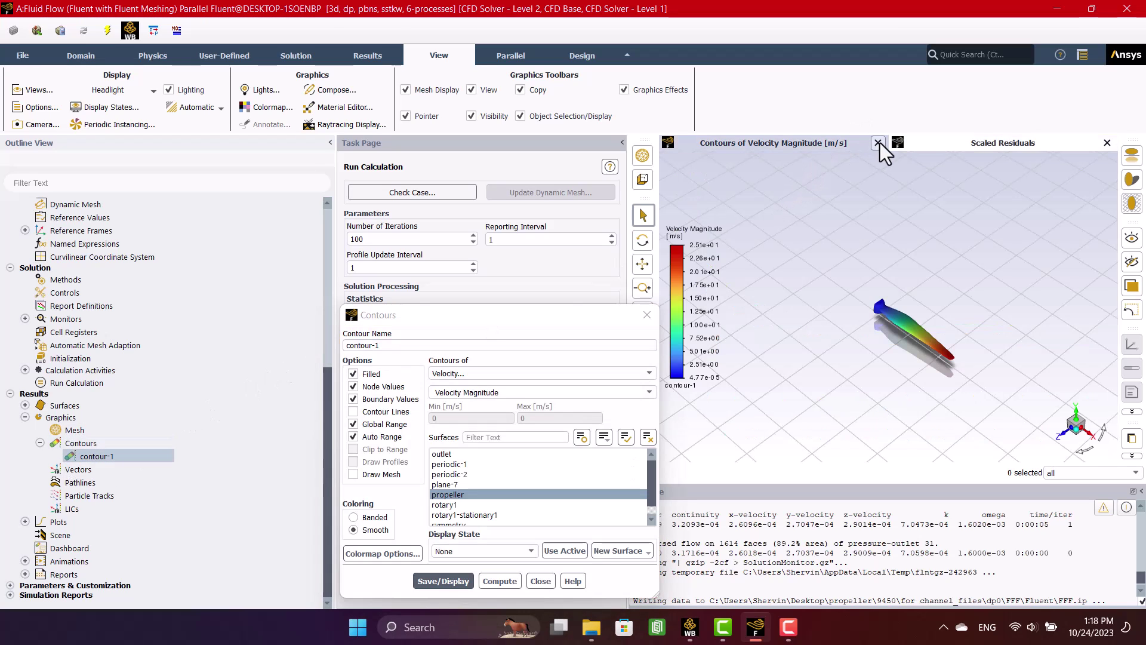
left_click(430, 583)
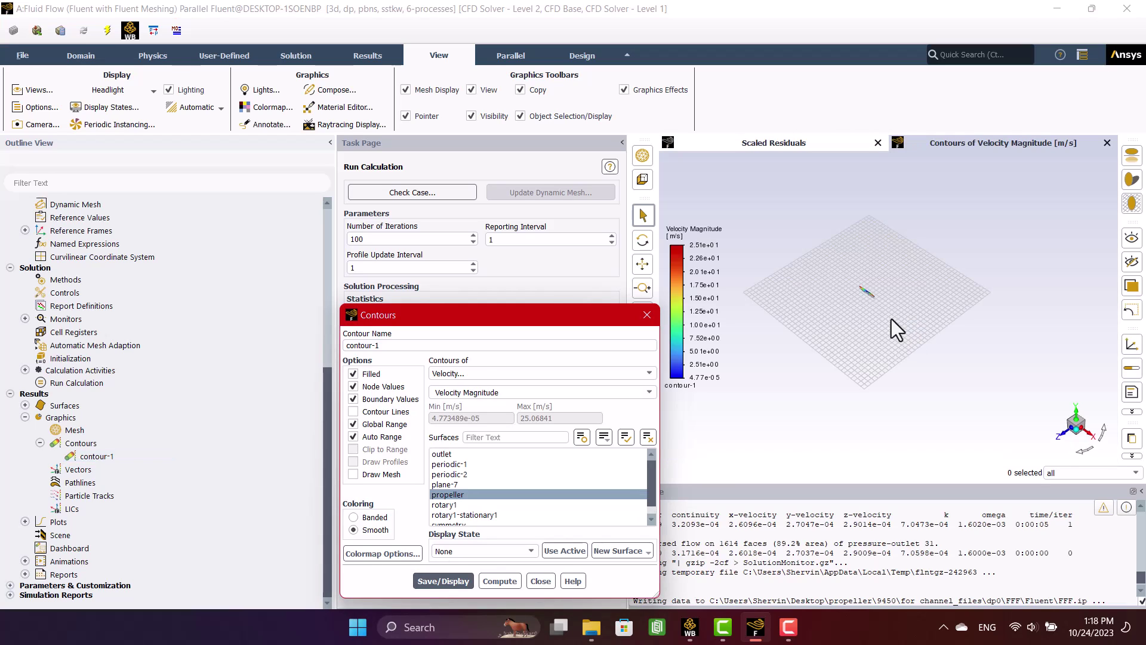
scroll(858, 288, "up", 5)
scroll(877, 294, "up", 5)
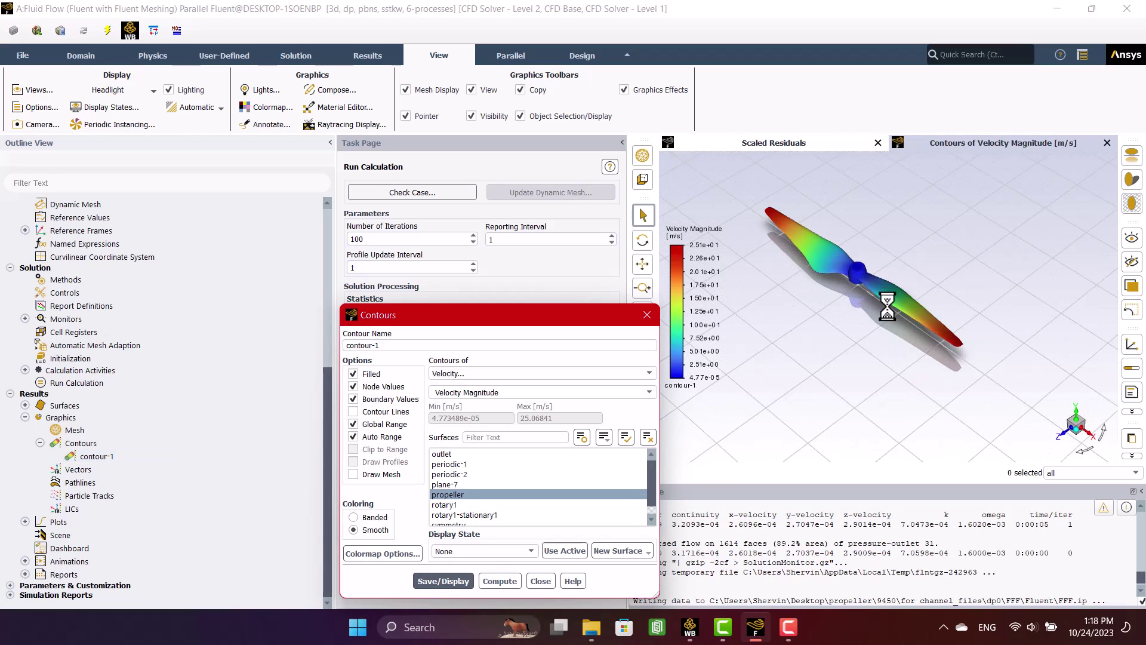
left_click(883, 281)
scroll(884, 278, "up", 3)
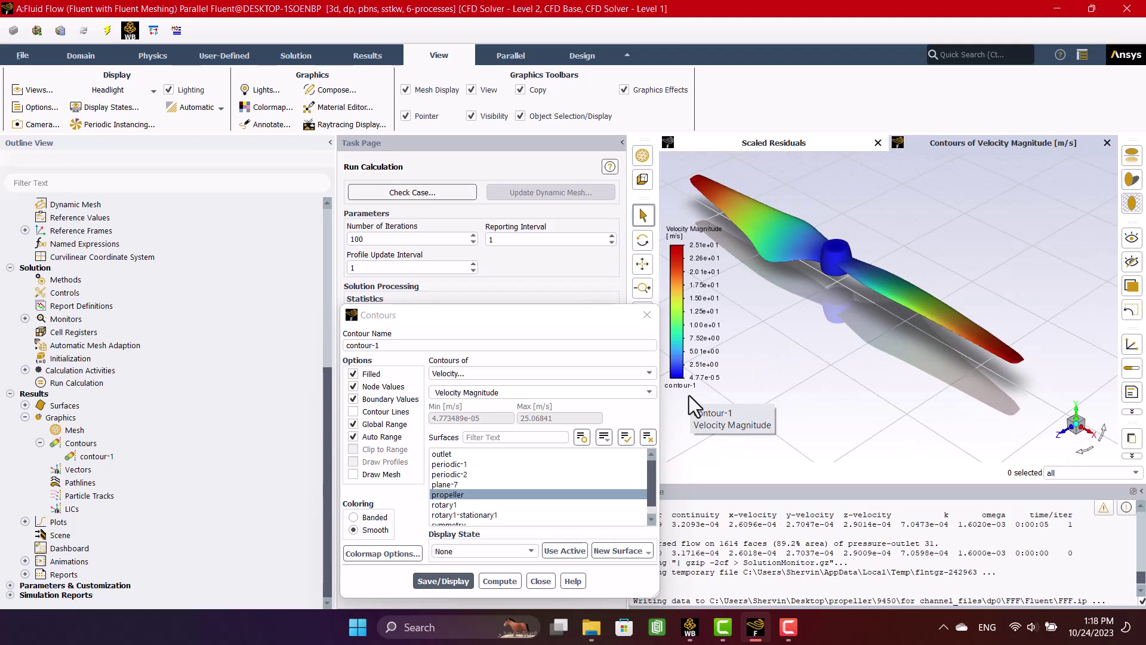
- Plot Turbulence > Wall Yplus contours on the propeller
left_click(569, 376)
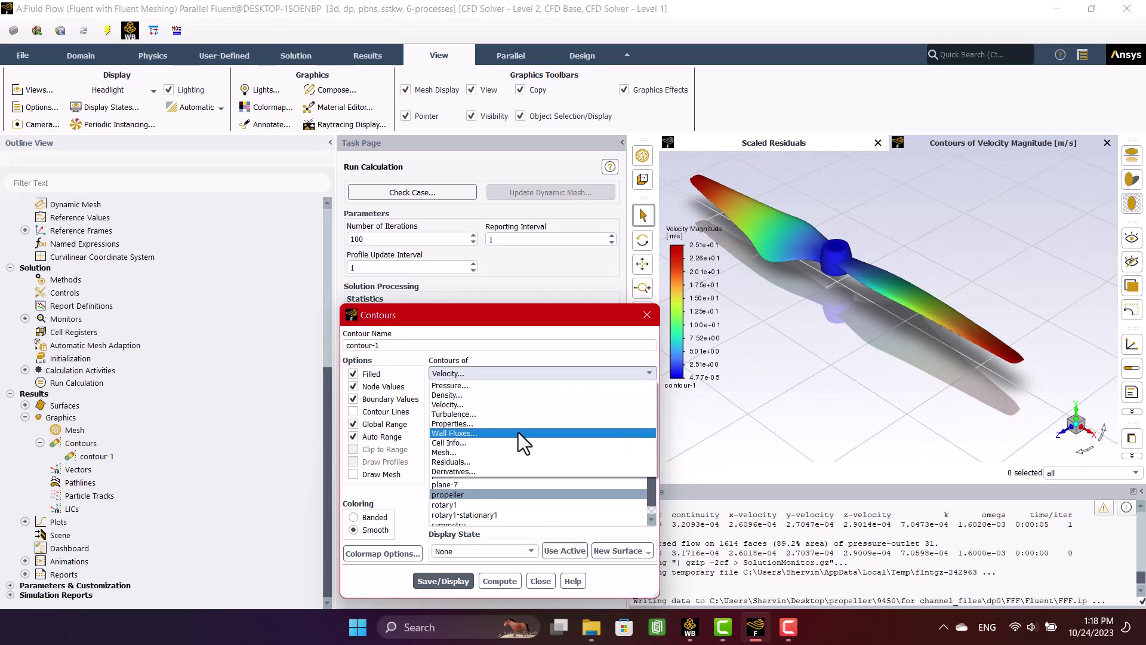
left_click(478, 415)
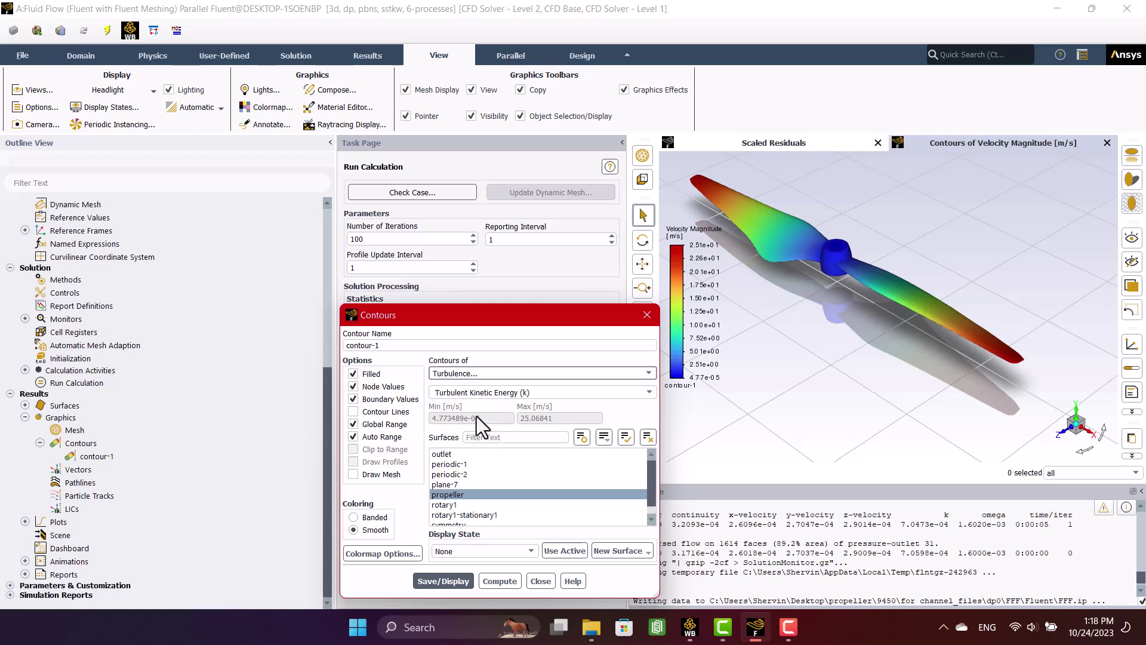
left_click(550, 391)
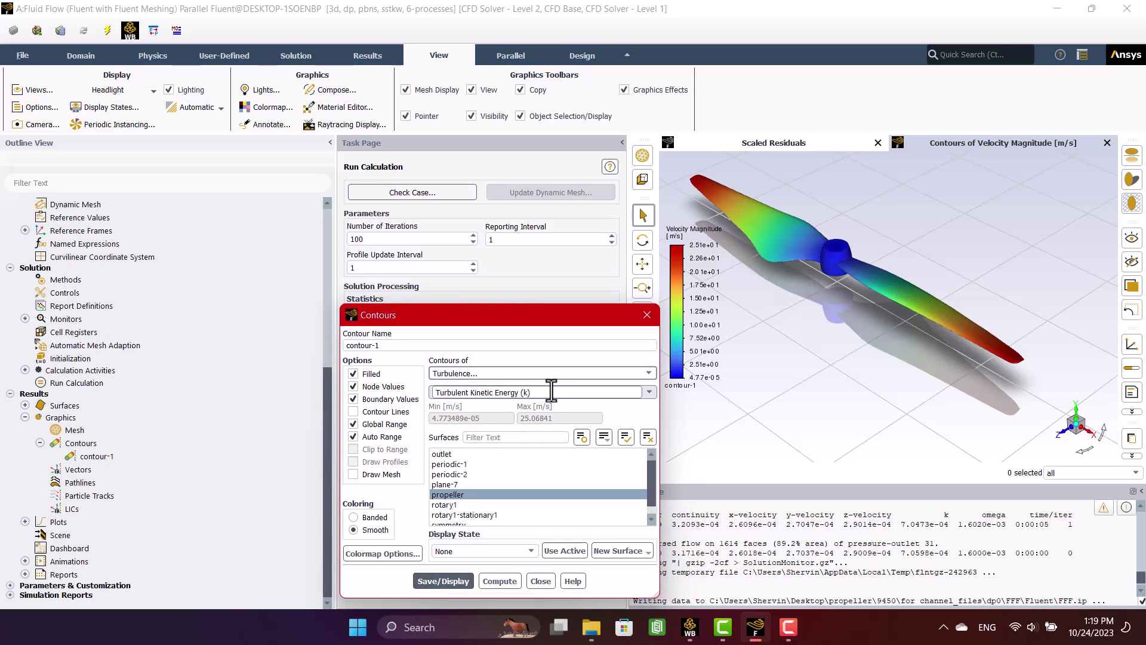
left_click(649, 392)
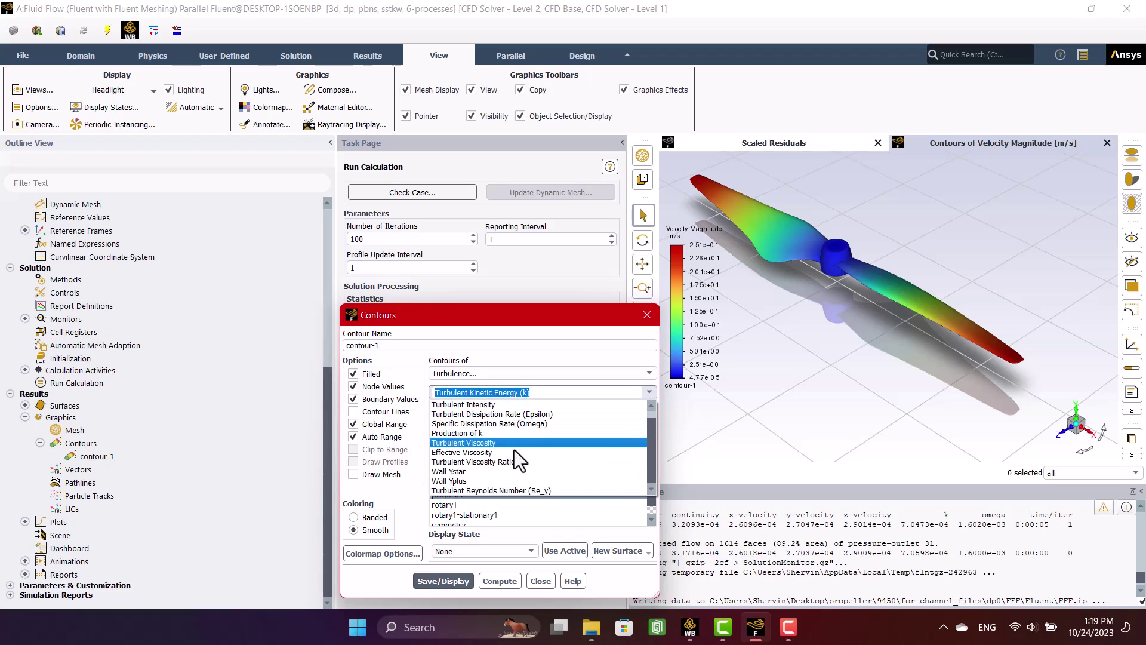
left_click(442, 480)
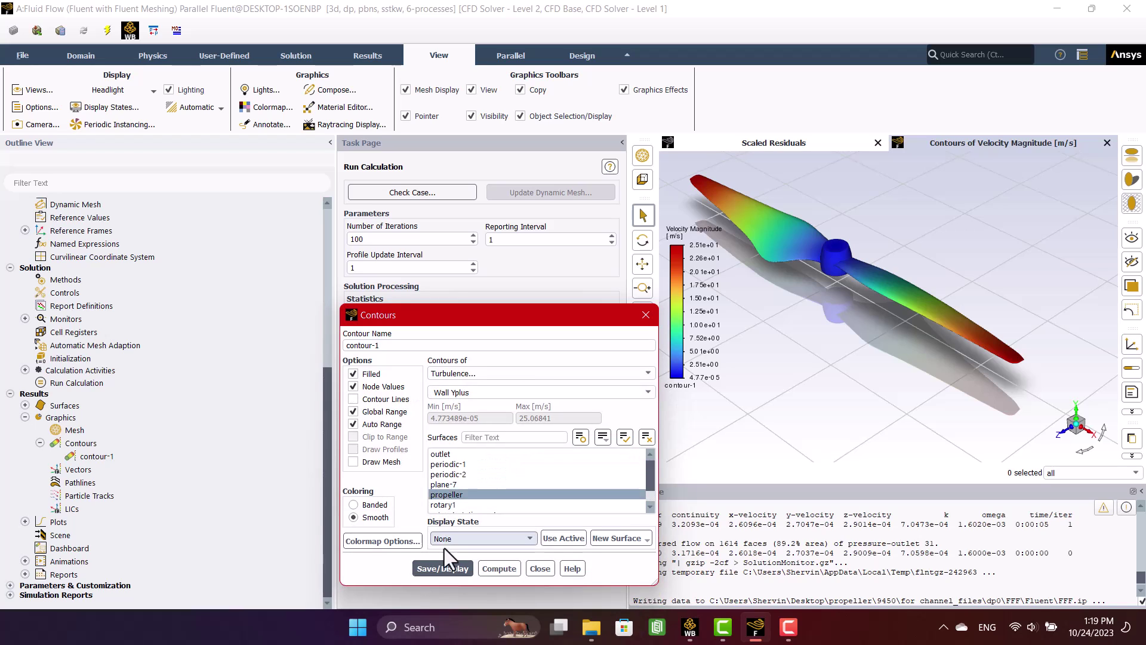
left_click(446, 567)
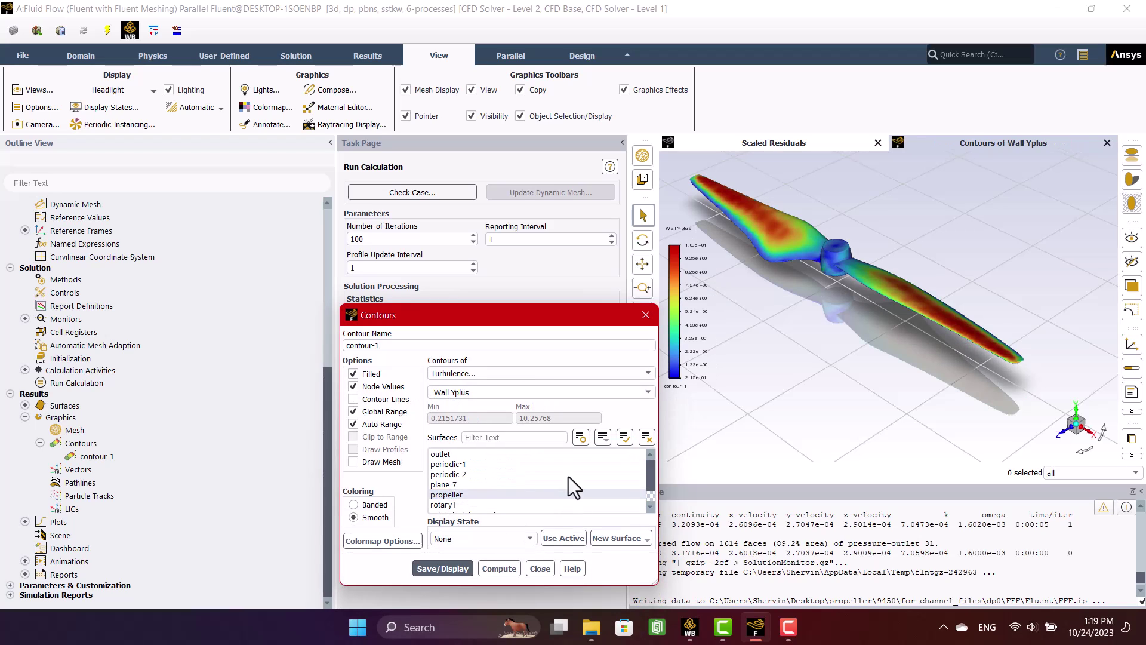
left_click(646, 315)
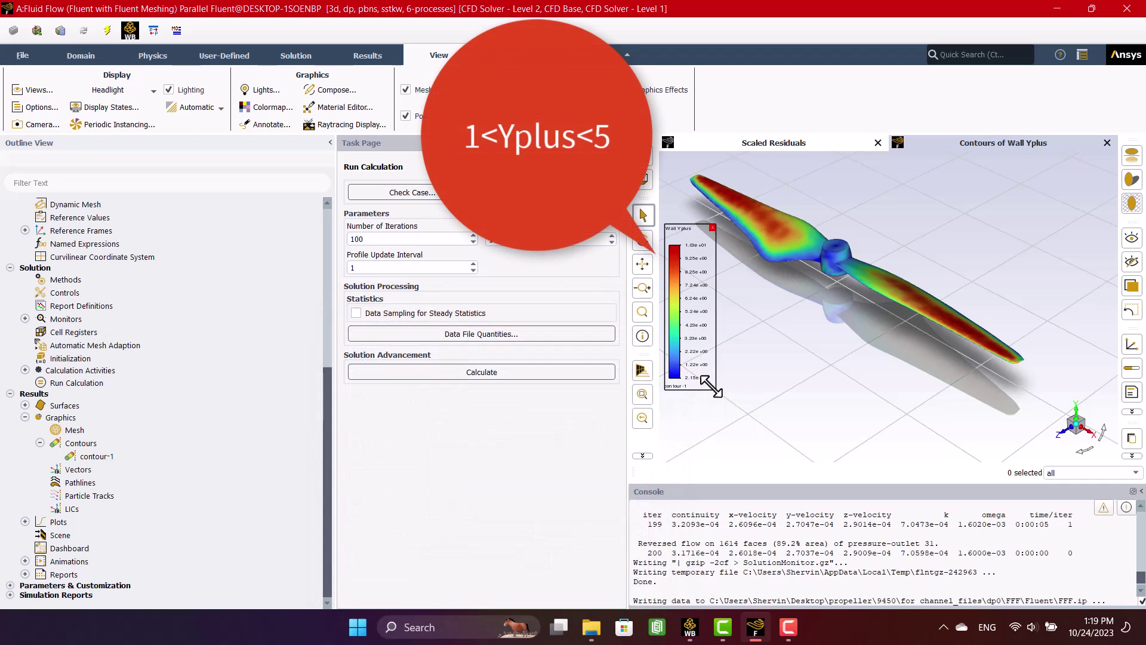
left_click_drag(718, 392, 726, 402)
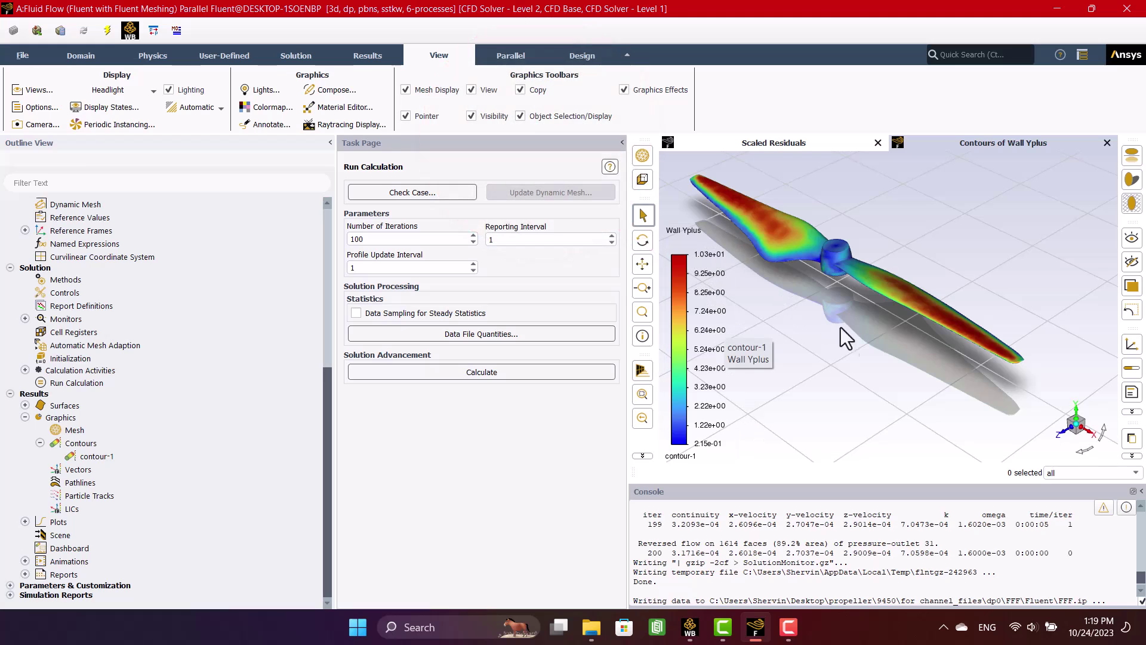
mouse_move(841, 327)
left_mouse_down()
mouse_move(767, 398)
mouse_move(847, 337)
left_mouse_up()
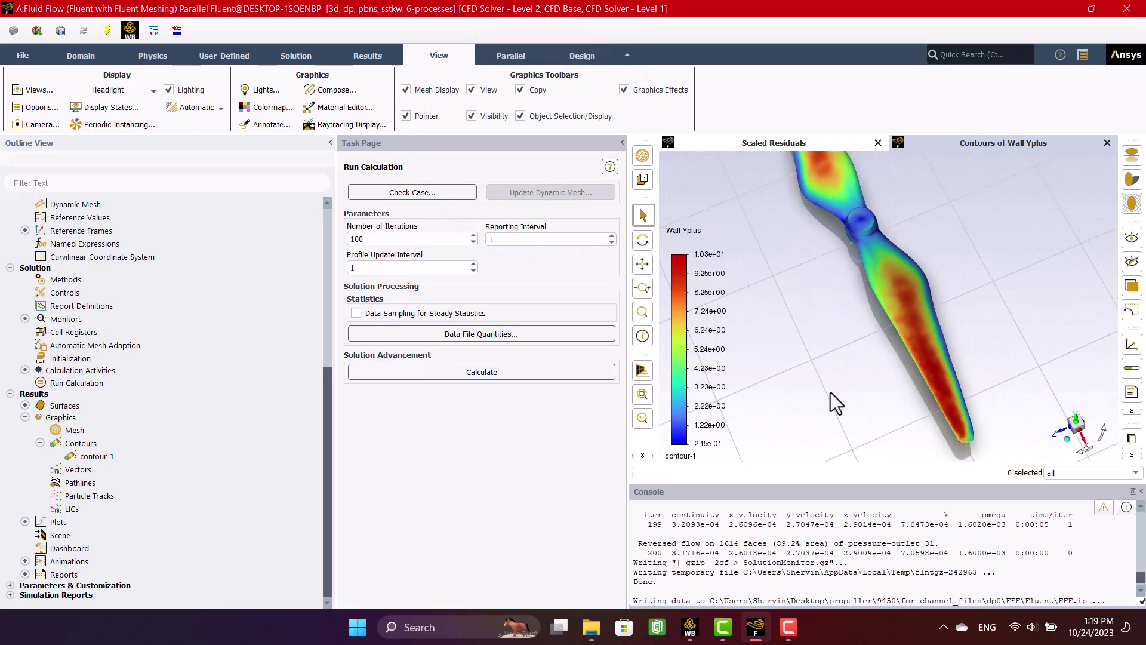
scroll(953, 344, "up", 3)
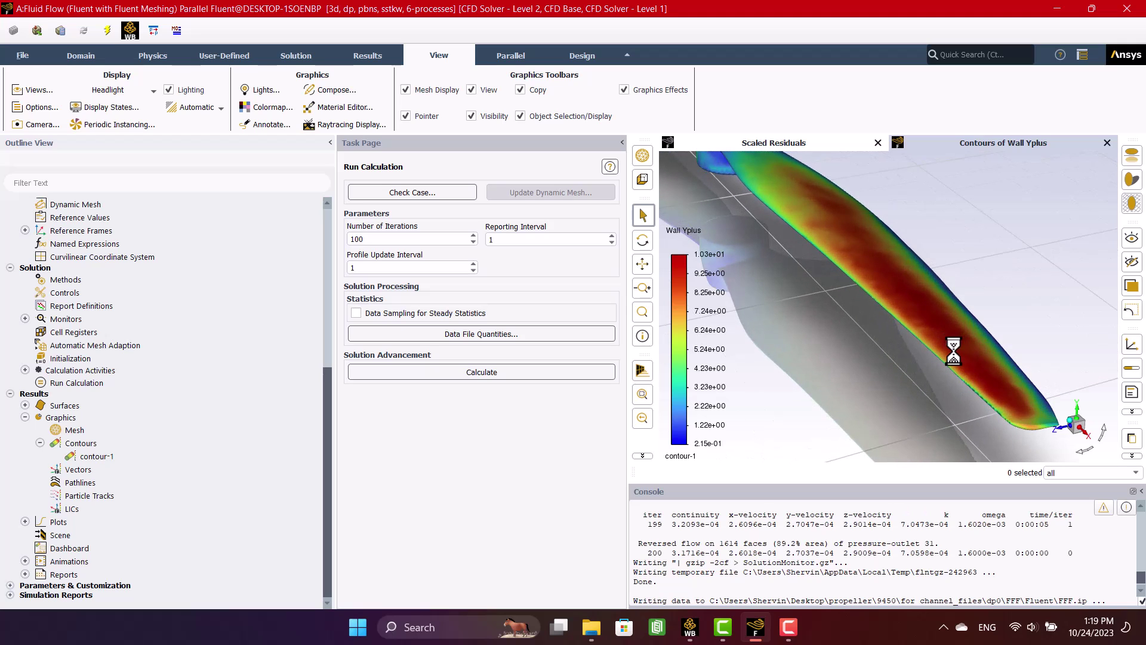
scroll(969, 411, "up", 5)
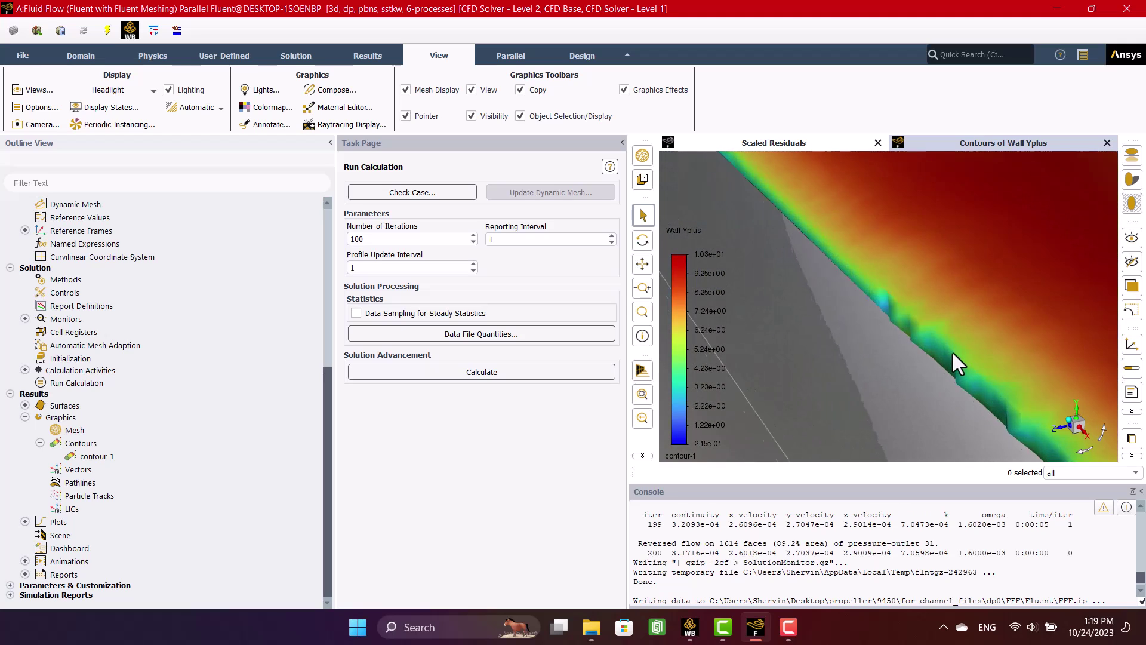
left_click_drag(952, 353, 892, 314)
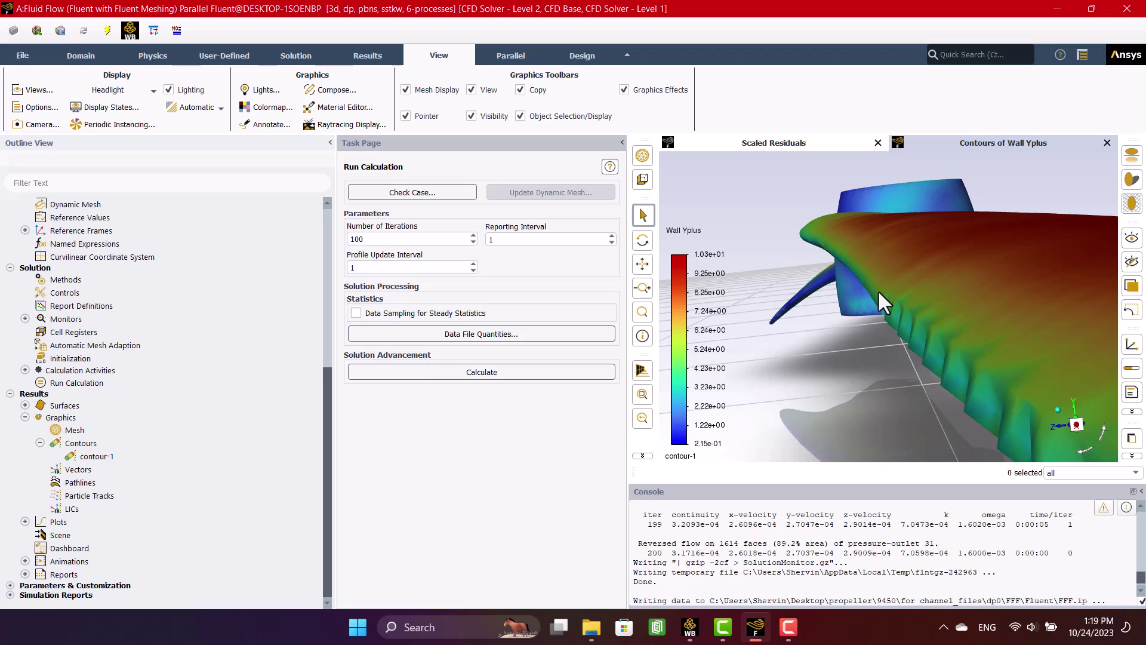
scroll(880, 293, "up", 3)
scroll(905, 298, "up", 2)
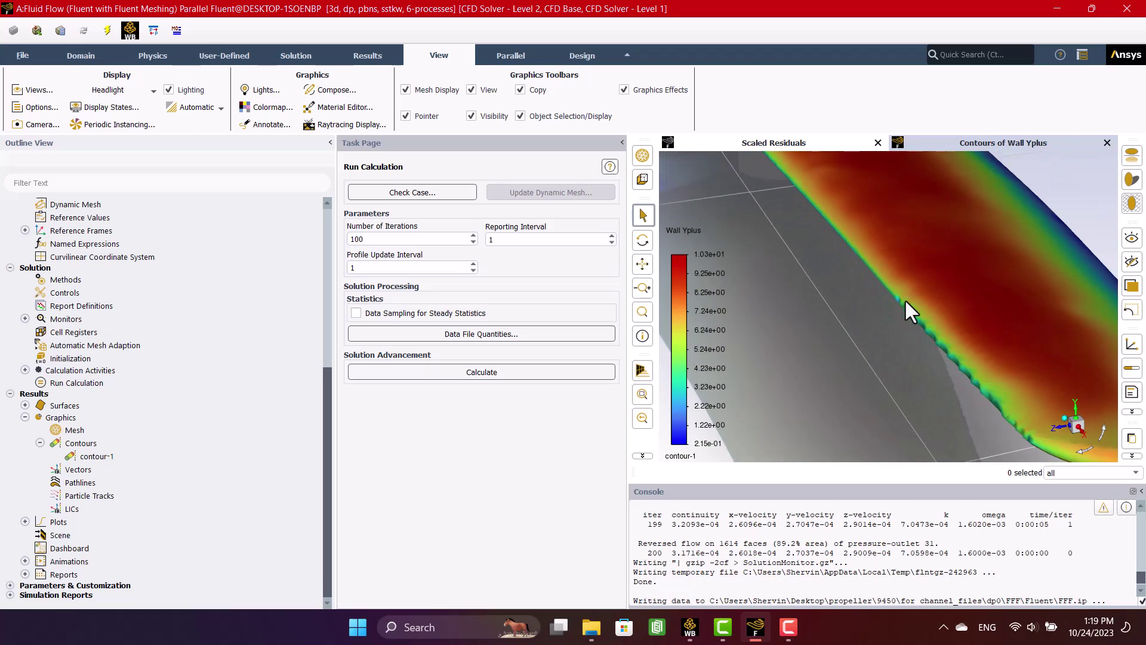
scroll(905, 299, "down", 5)
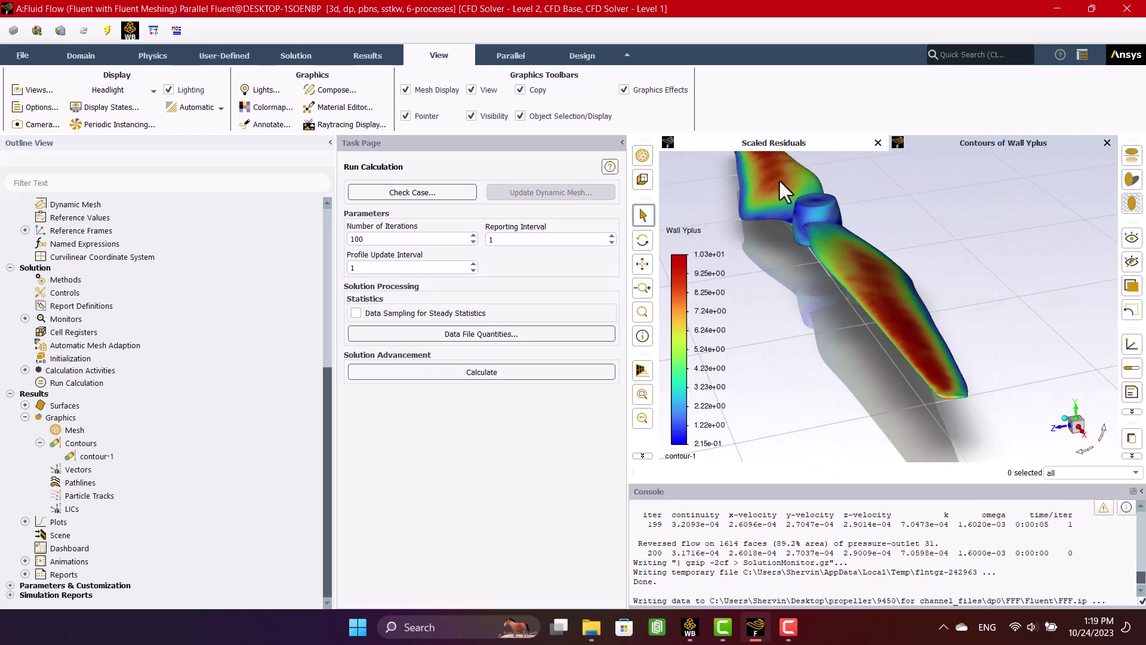
mouse_move(779, 179)
left_mouse_down()
mouse_move(867, 287)
mouse_move(800, 184)
mouse_move(819, 238)
left_mouse_up()
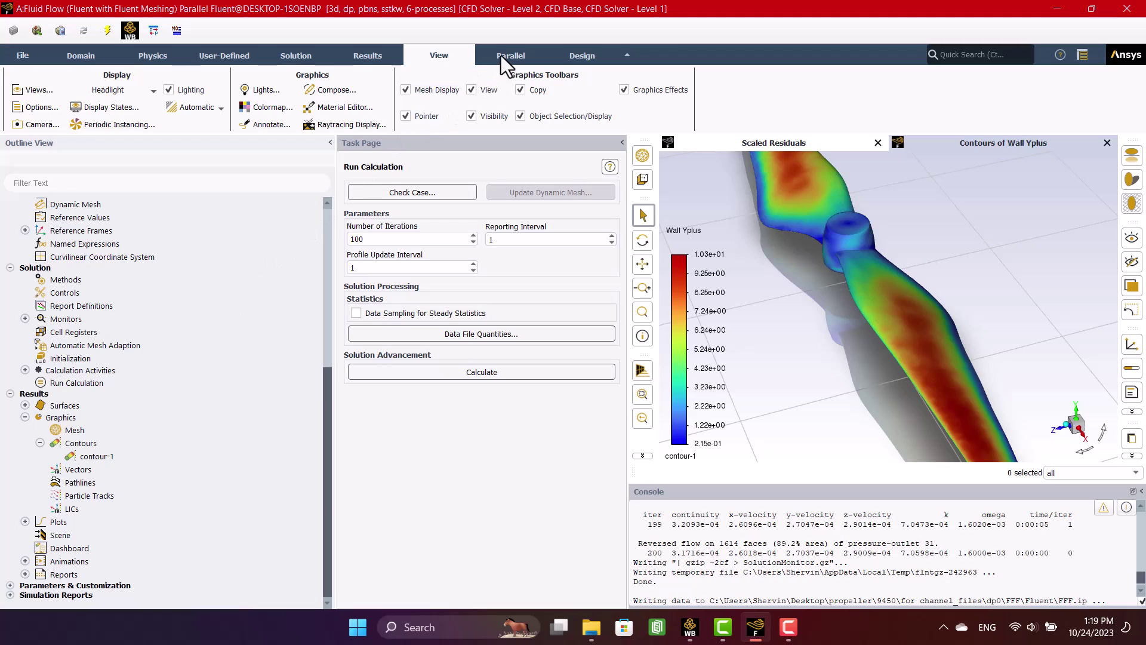
- Print the propeller's force report along direction (0, 1, 0)
left_click(367, 56)
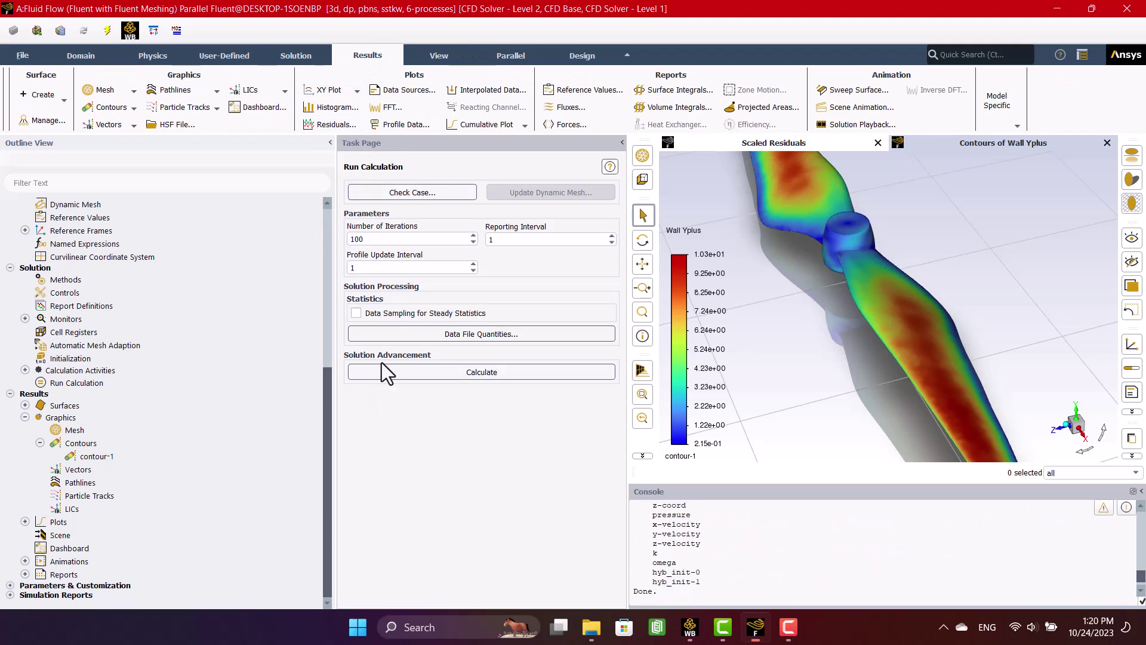
left_click(569, 128)
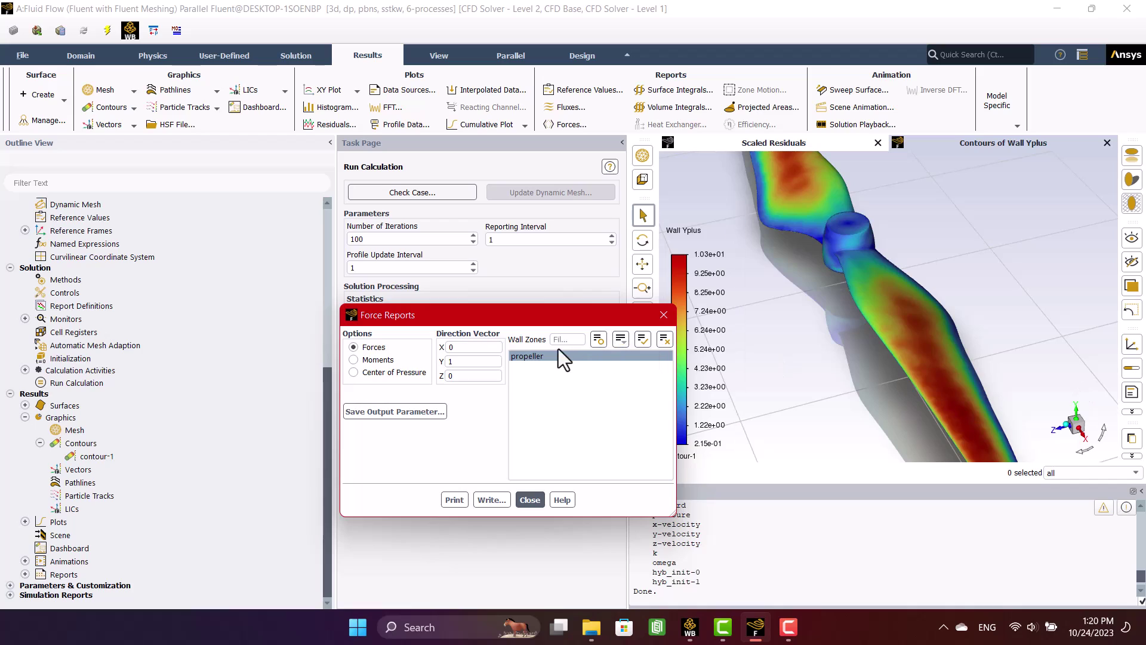
left_click(368, 360)
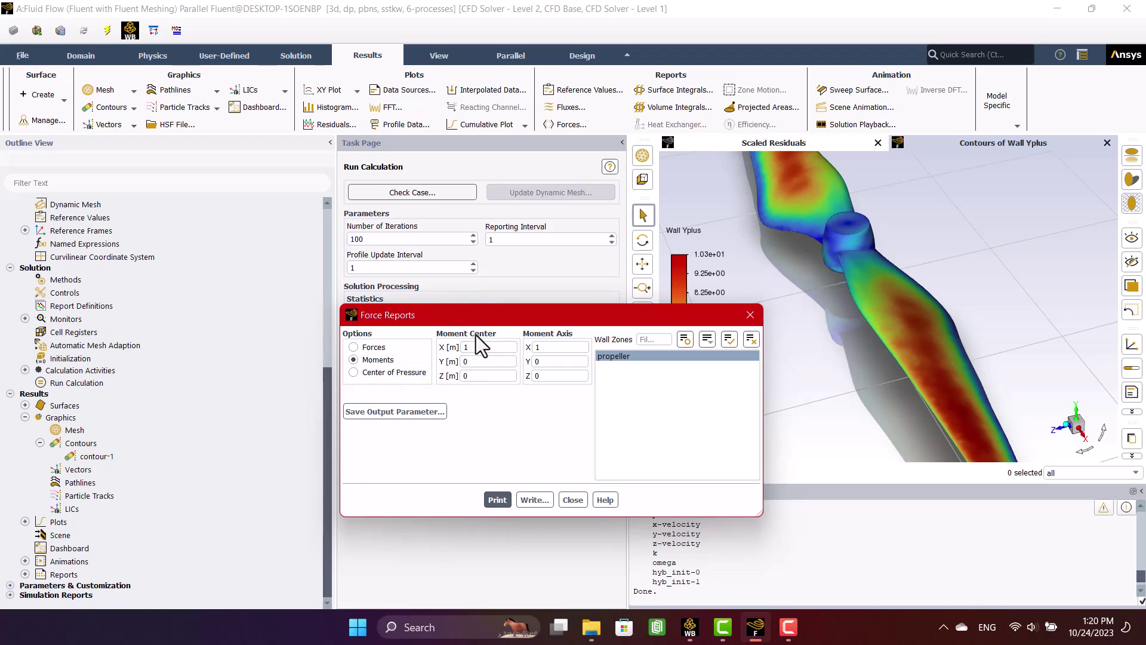
left_click(357, 348)
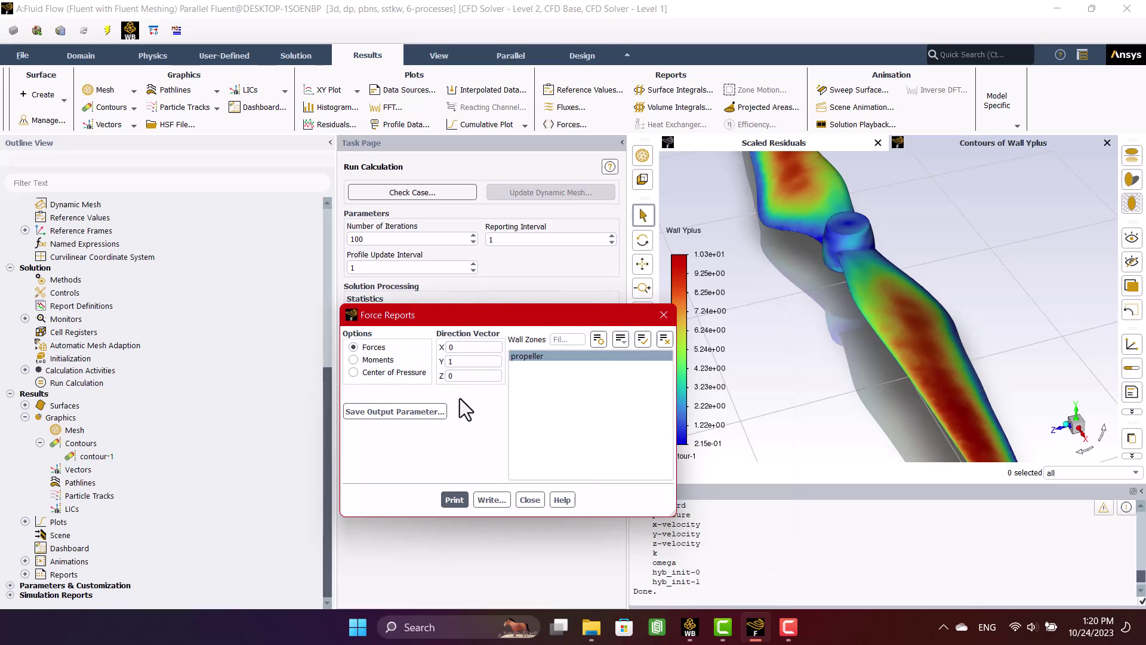
left_click(455, 501)
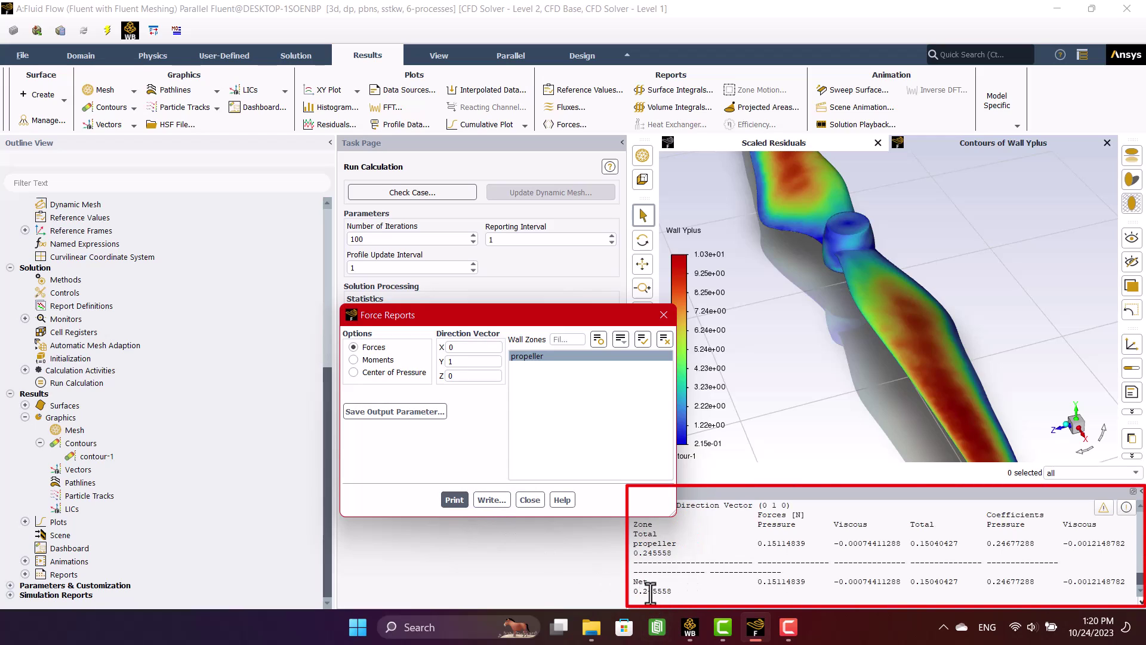
left_click(528, 501)
- Close Fluent, confirming the quit warning and the changed-settings prompt
left_click(1127, 9)
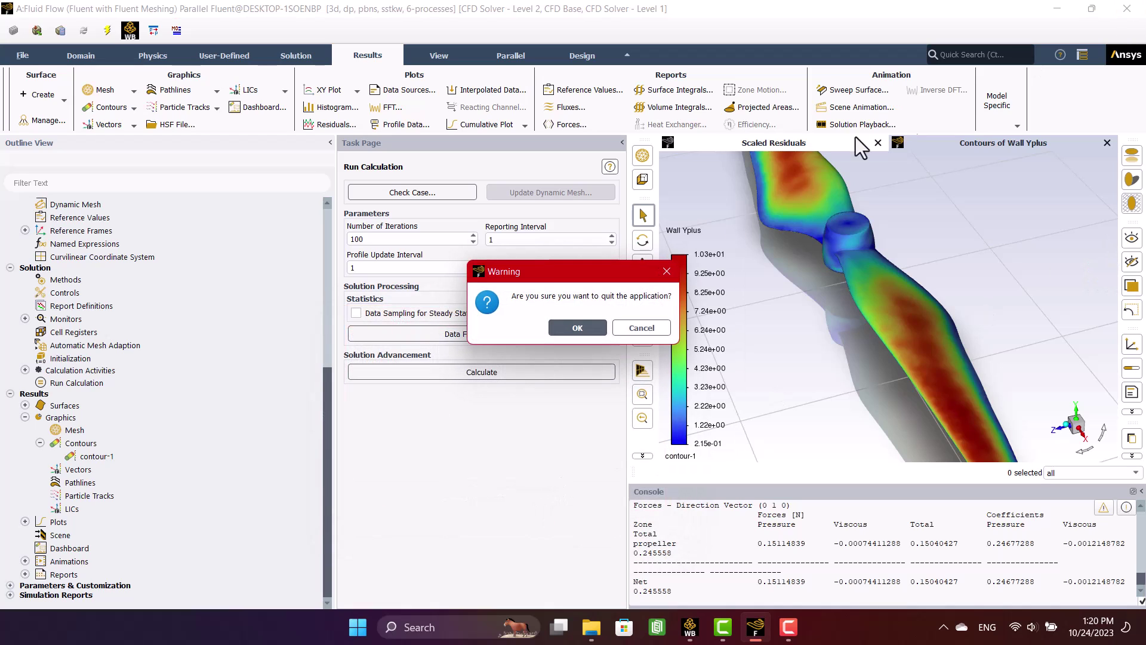
left_click(591, 325)
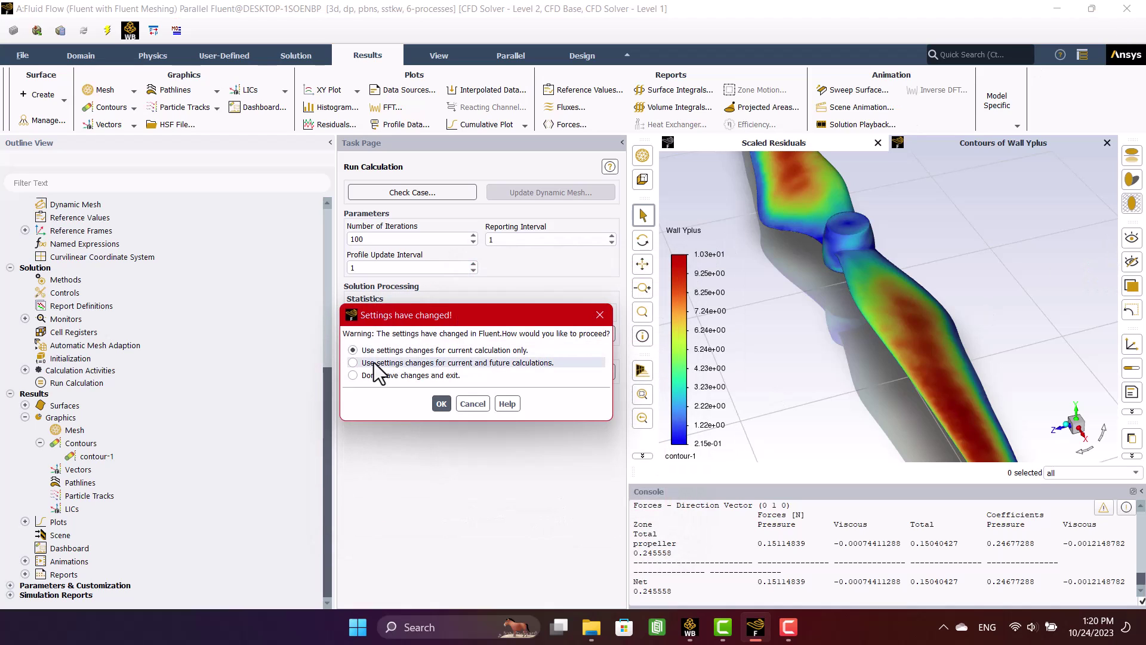
left_click(440, 404)
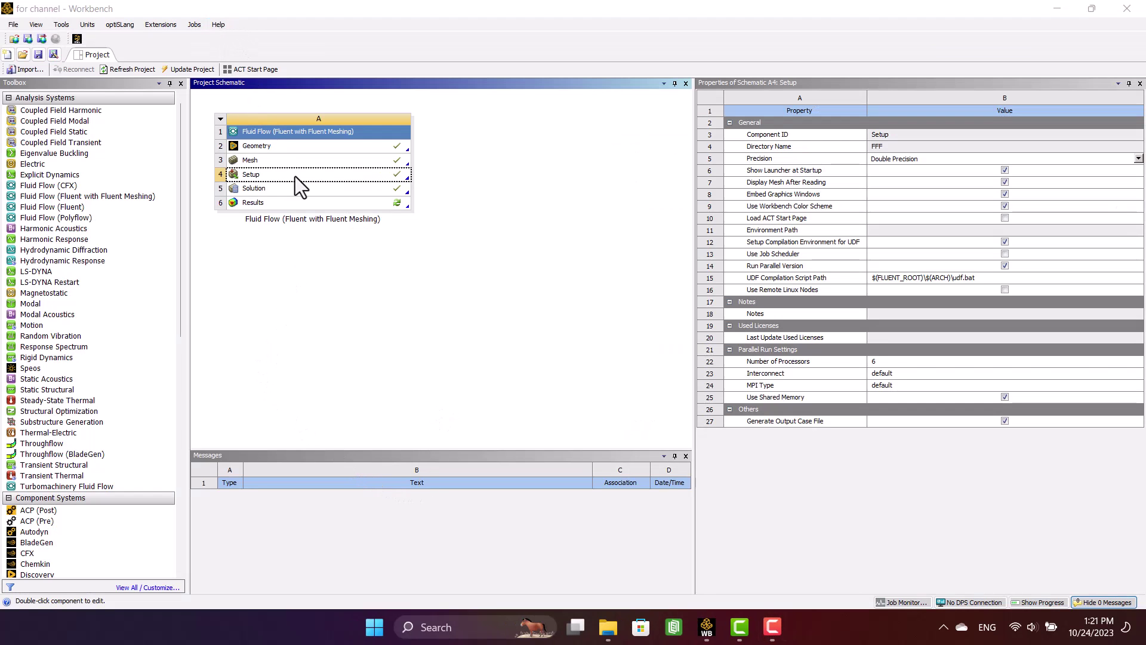
- Launch CFD-Post from the Workbench Results cell and bring its window to the front
double_click(308, 211)
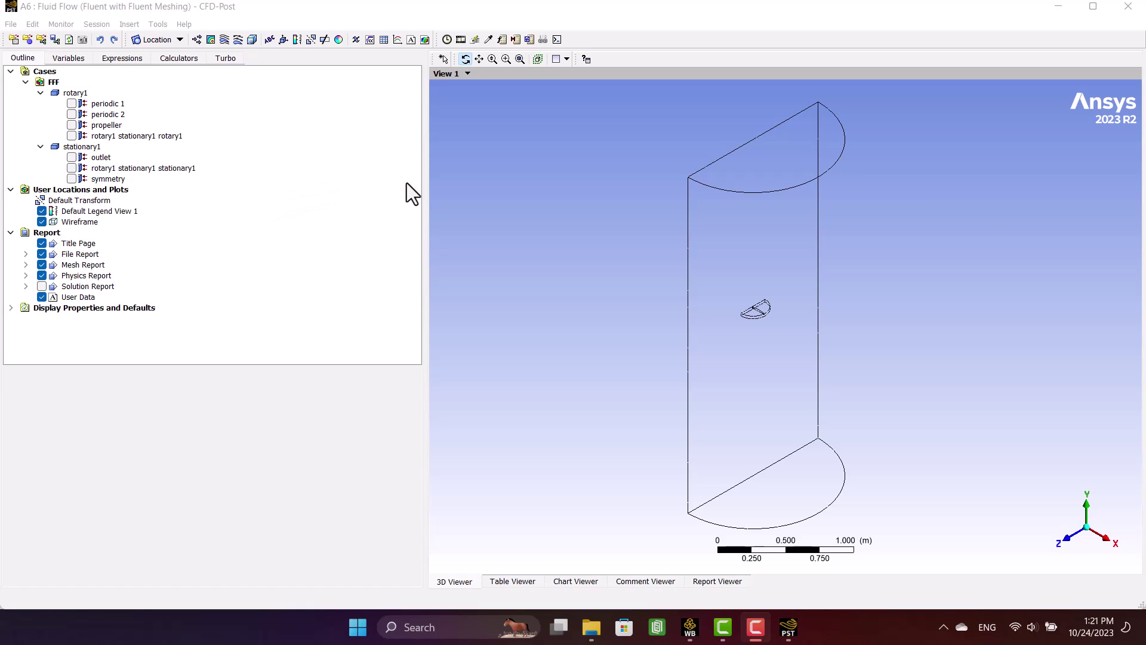
left_click(469, 13)
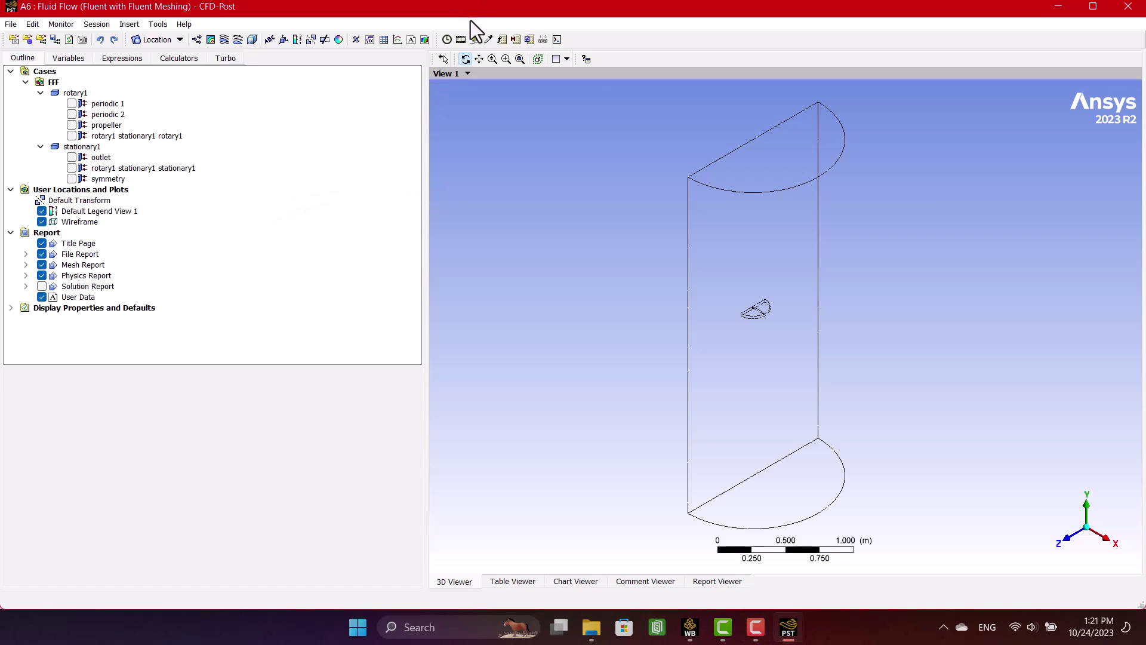
- Calculate the force on the propeller in the Global Y direction: 0.150404 N
left_click(503, 38)
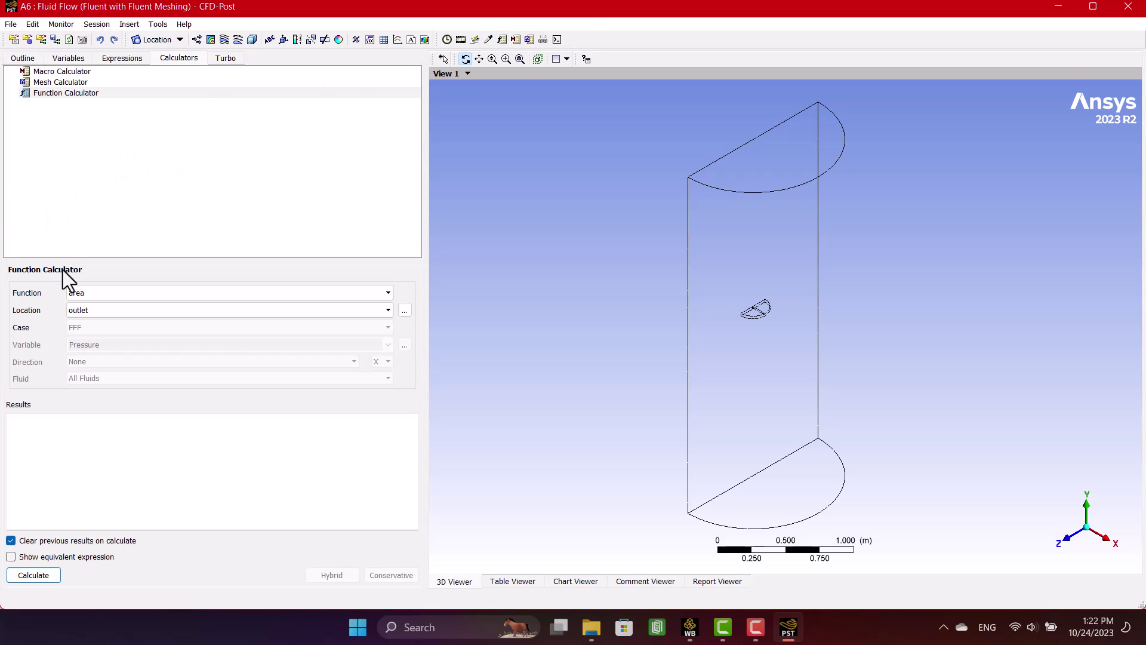
left_click(95, 295)
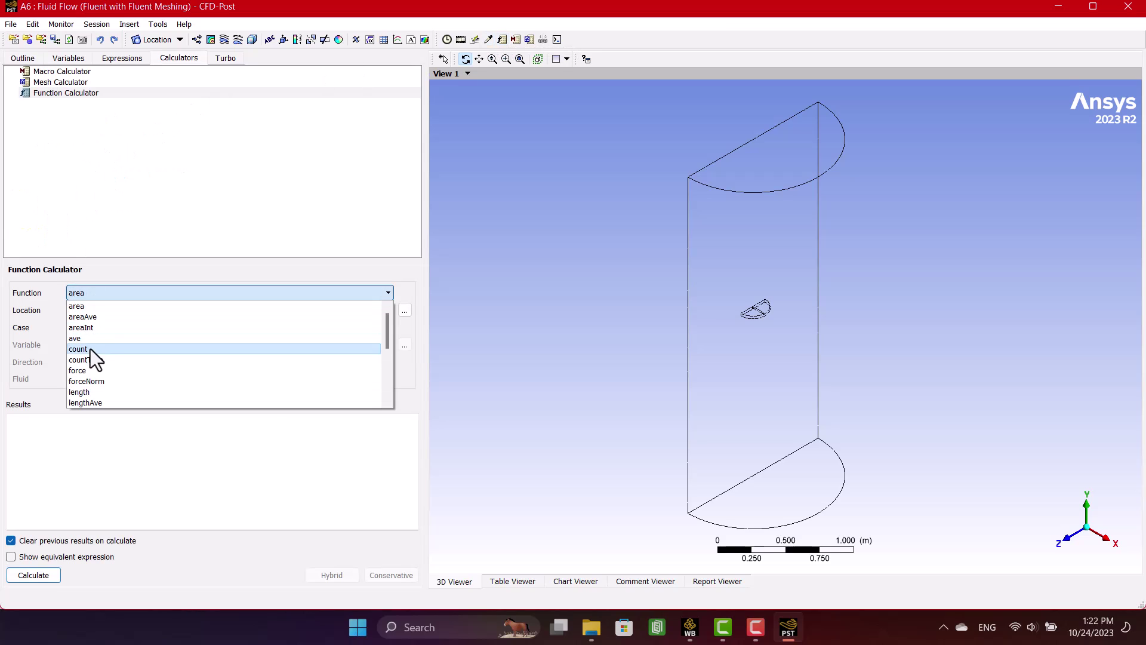
left_click(86, 368)
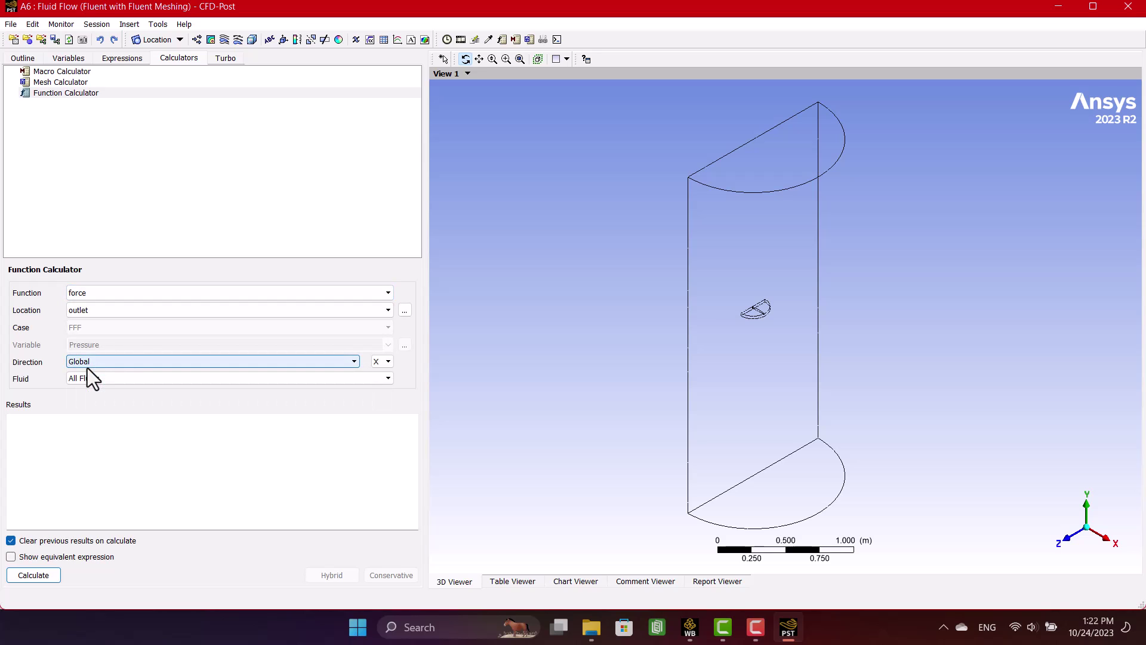
left_click(95, 313)
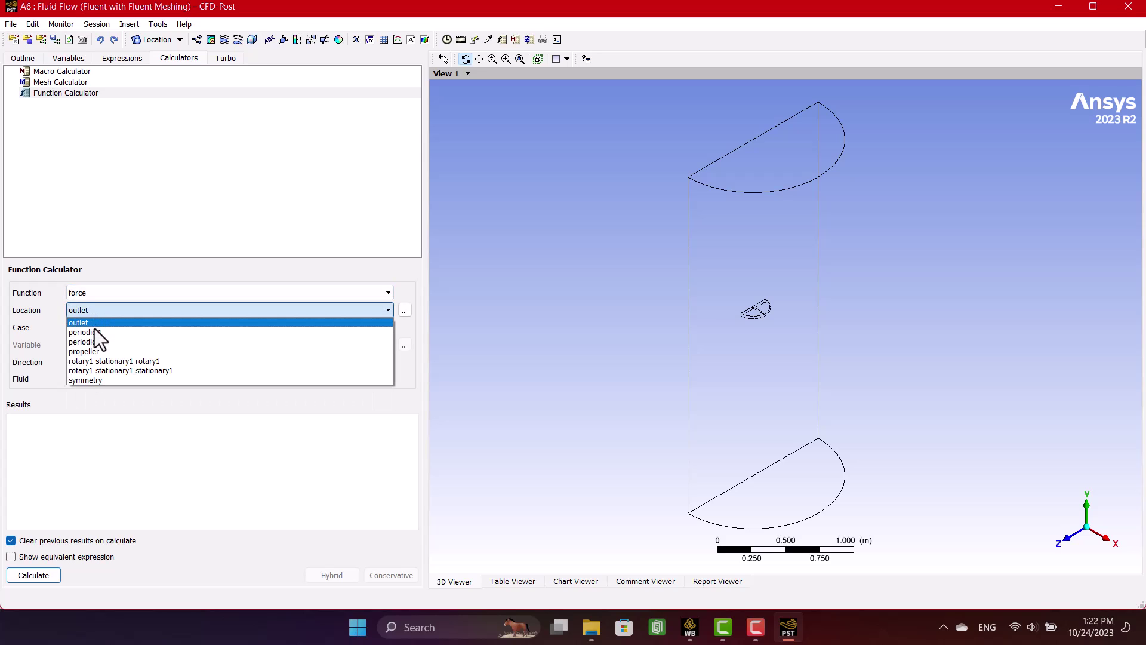
left_click(94, 349)
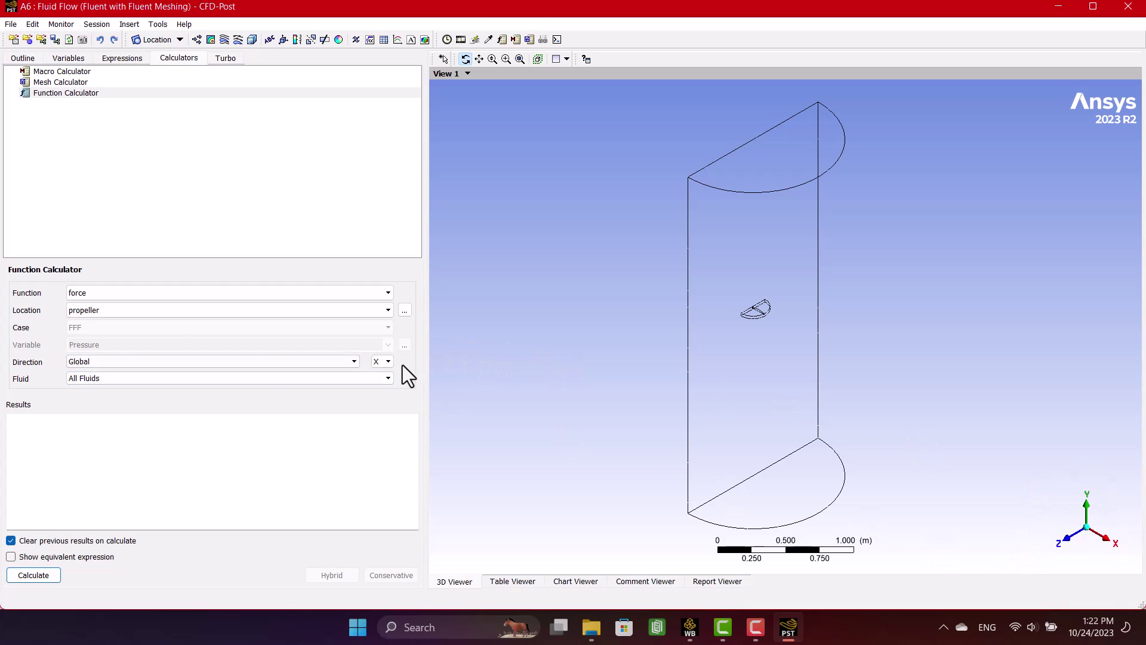
left_click(382, 362)
left_click(384, 390)
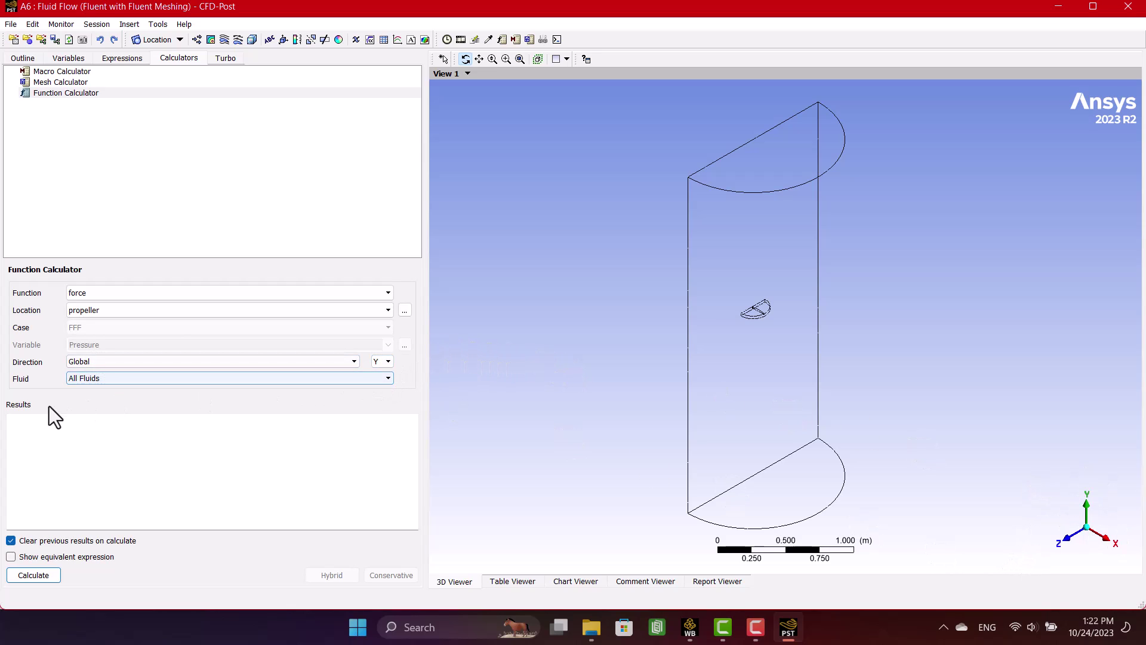
left_click(35, 577)
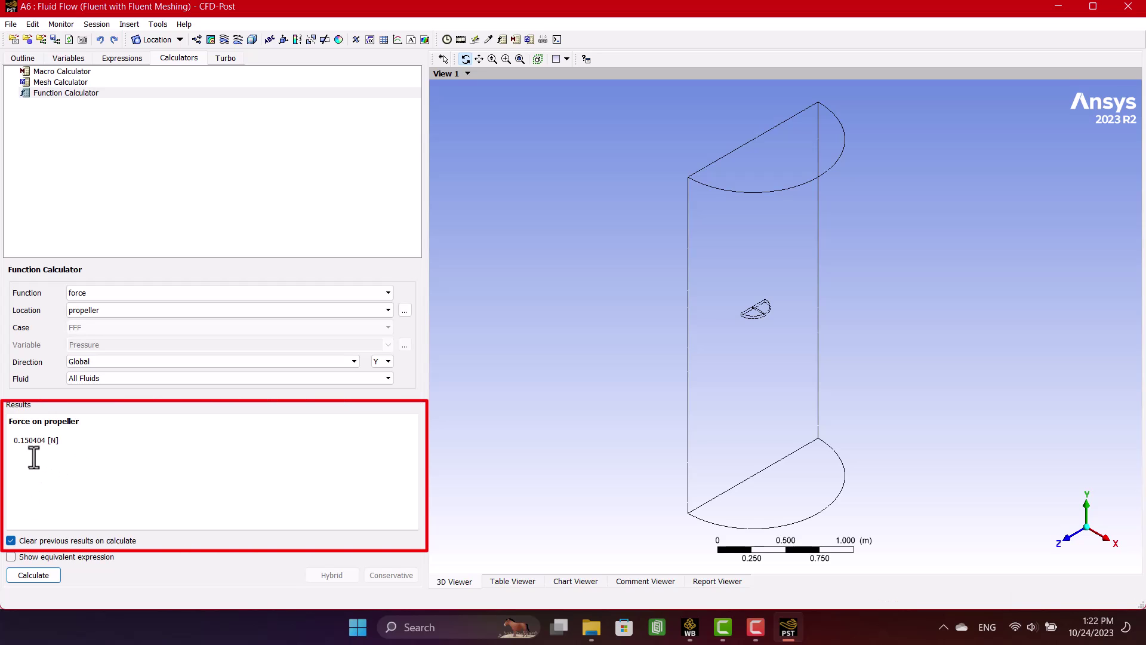
left_click_drag(13, 440, 54, 440)
left_click(154, 450)
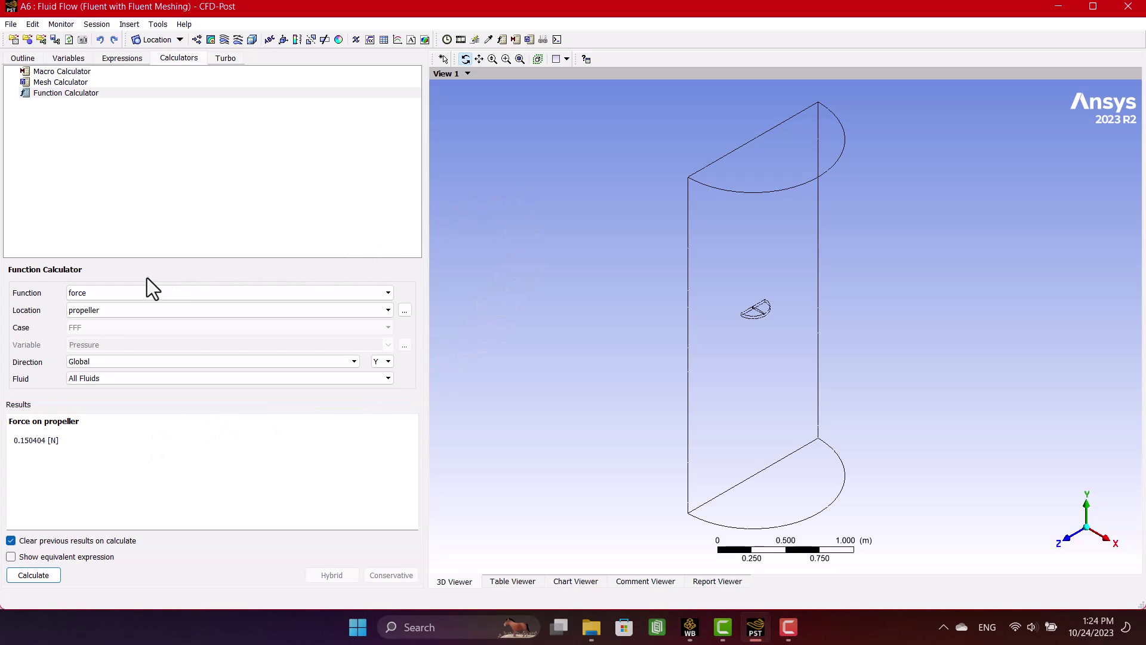
- Switch the calculator function to torque and get the propeller's Global Y torque, 0.00284874 N m
left_click(132, 292)
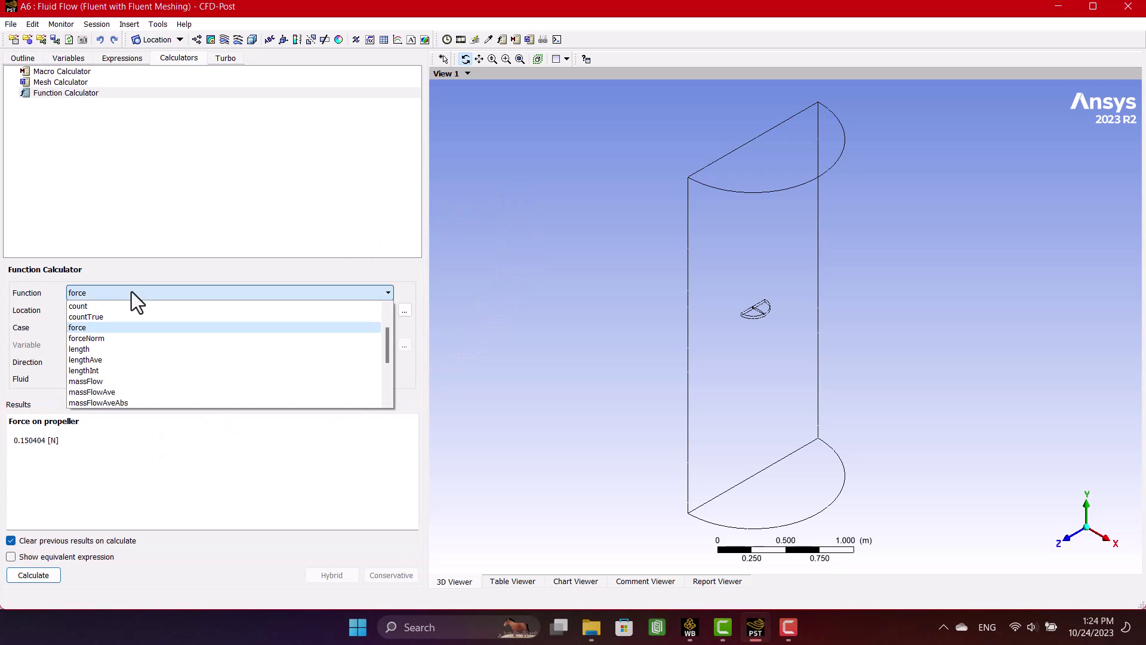
left_click_drag(388, 345, 391, 369)
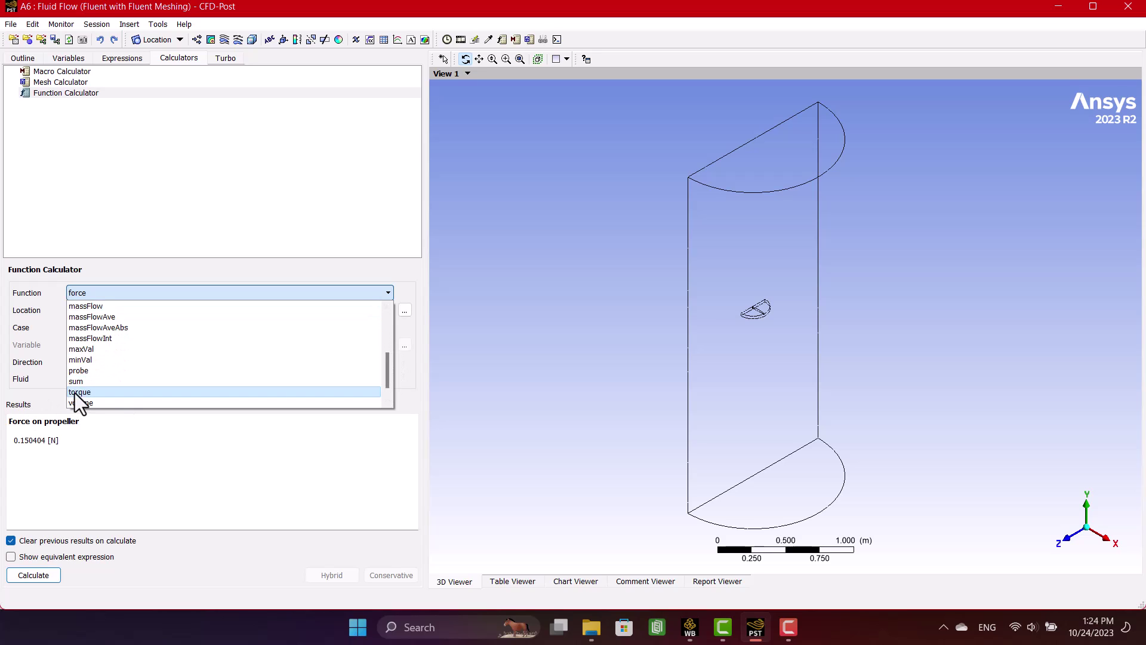
left_click(75, 393)
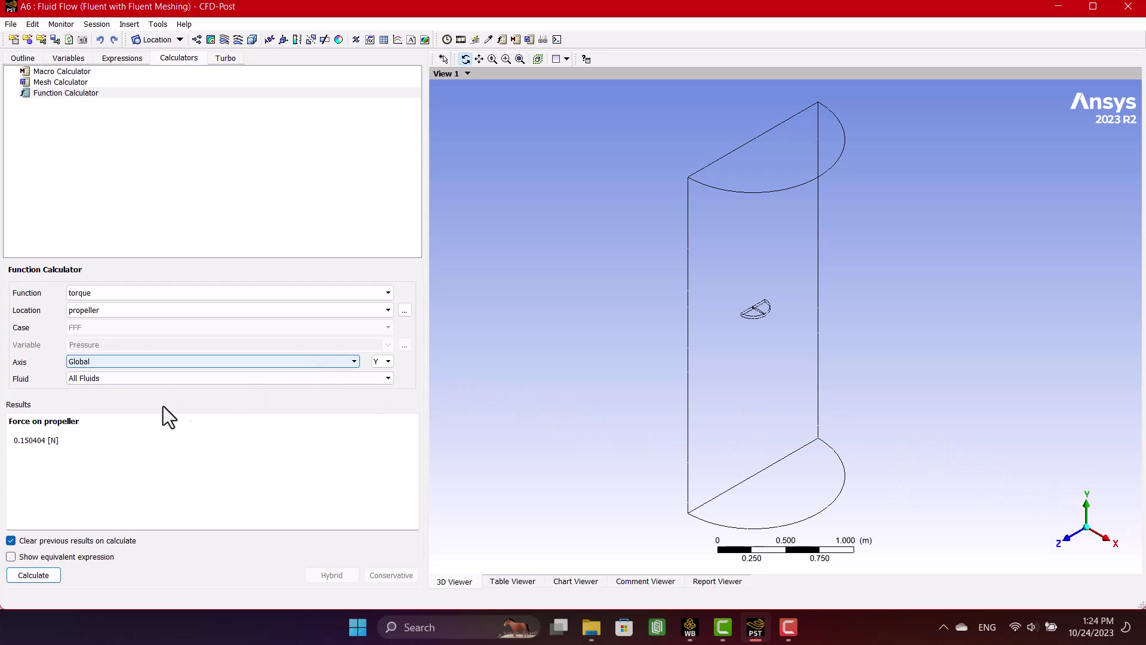
left_click(34, 576)
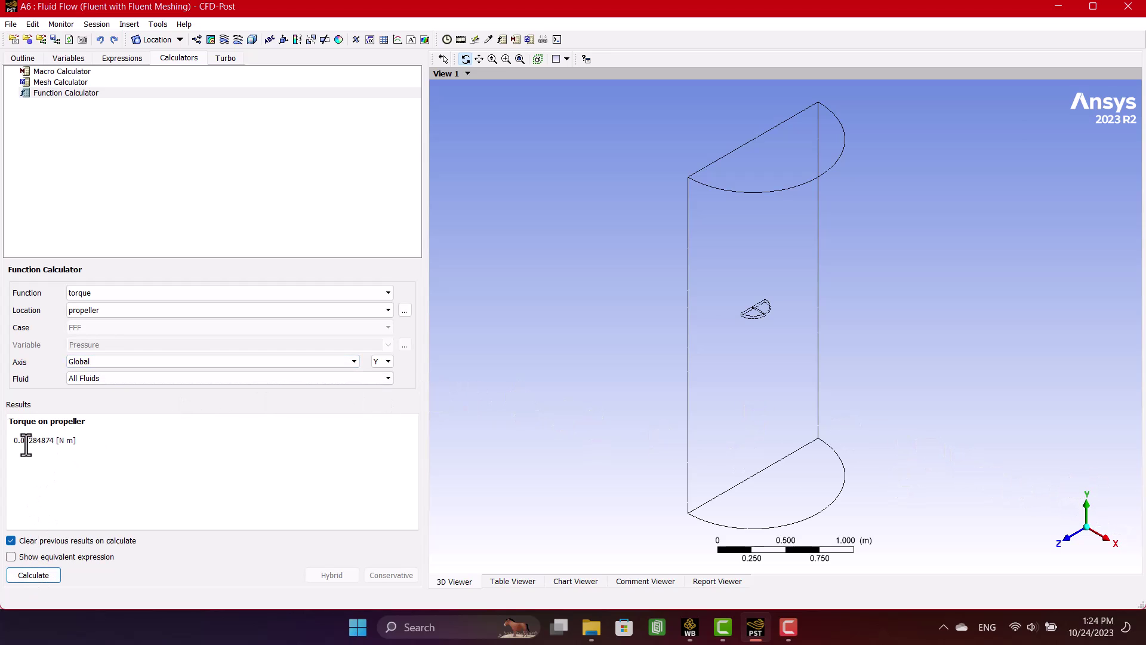